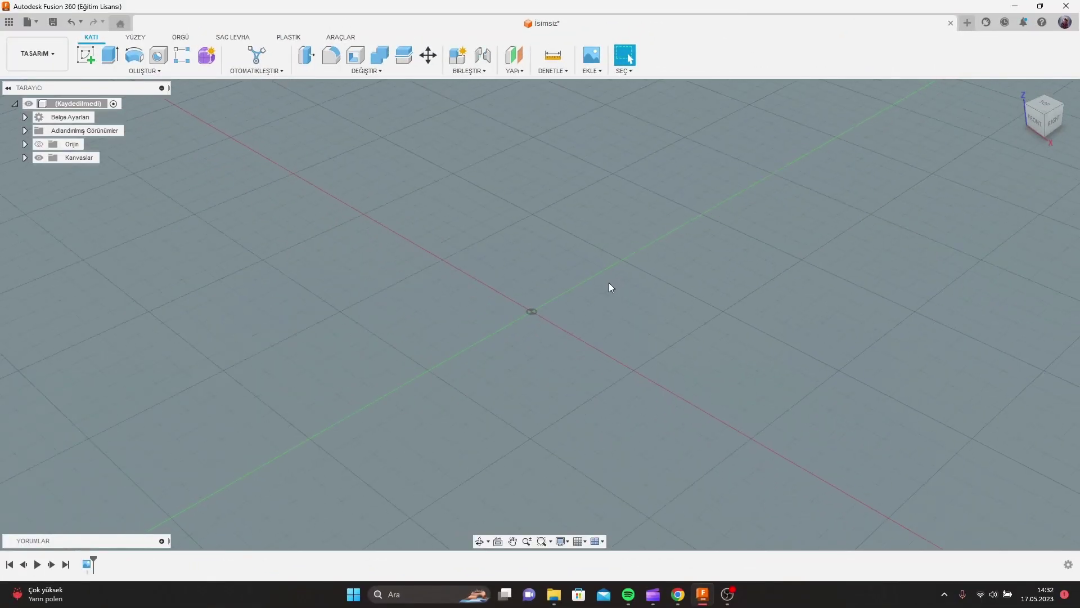
Step: Insert the Avengers logo jpg from the For Fusion folder as a canvas on the YZ plane
{"action": "mouse_move", "coordinate": [610, 284]}
{"action": "middle_mouse_down", "text": "shift"}
{"action": "mouse_move", "coordinate": [570, 291]}
{"action": "mouse_move", "coordinate": [586, 277]}
{"action": "middle_mouse_up", "text": "shift"}
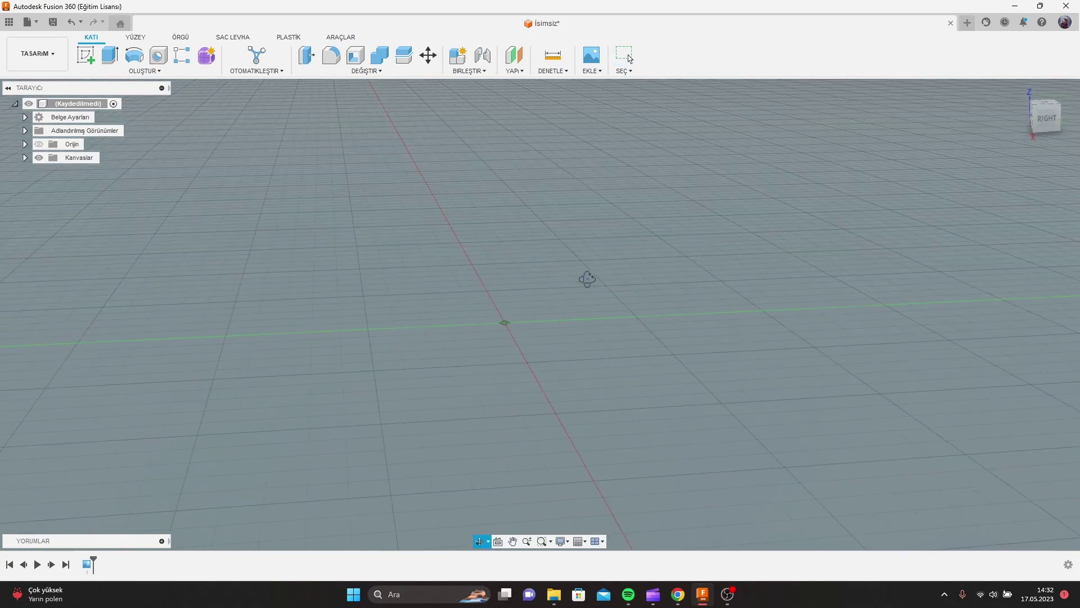
{"action": "left_click", "coordinate": [590, 72]}
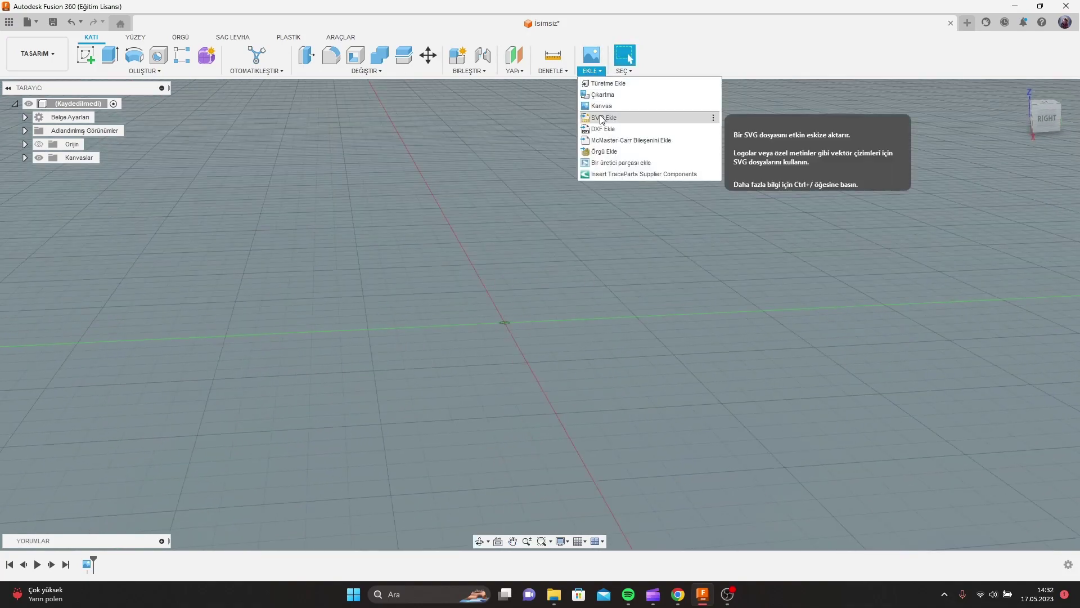
{"action": "left_click", "coordinate": [604, 106]}
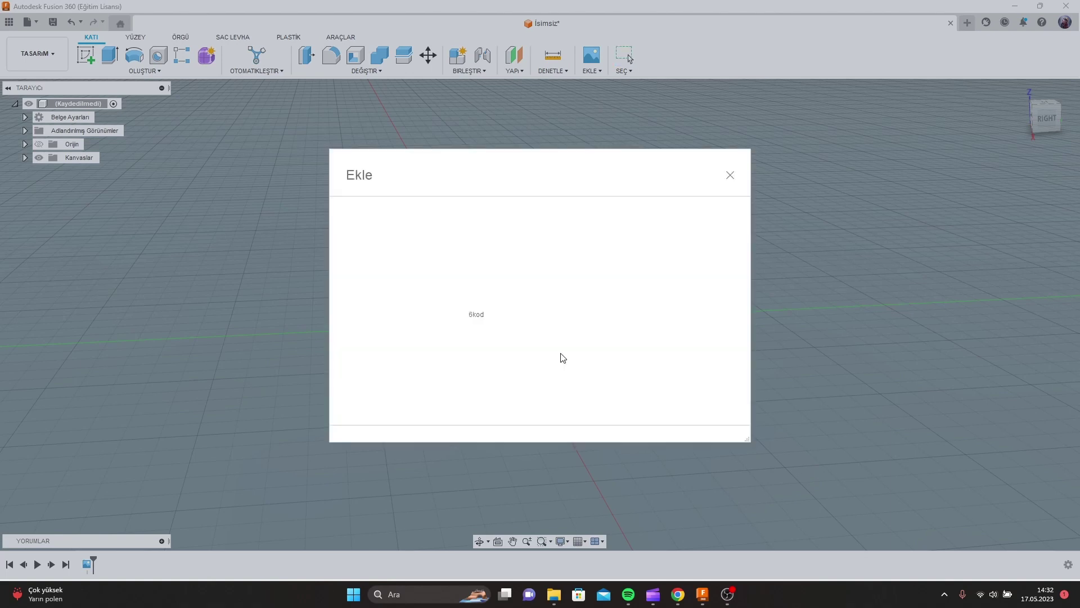
{"action": "left_click", "coordinate": [401, 414]}
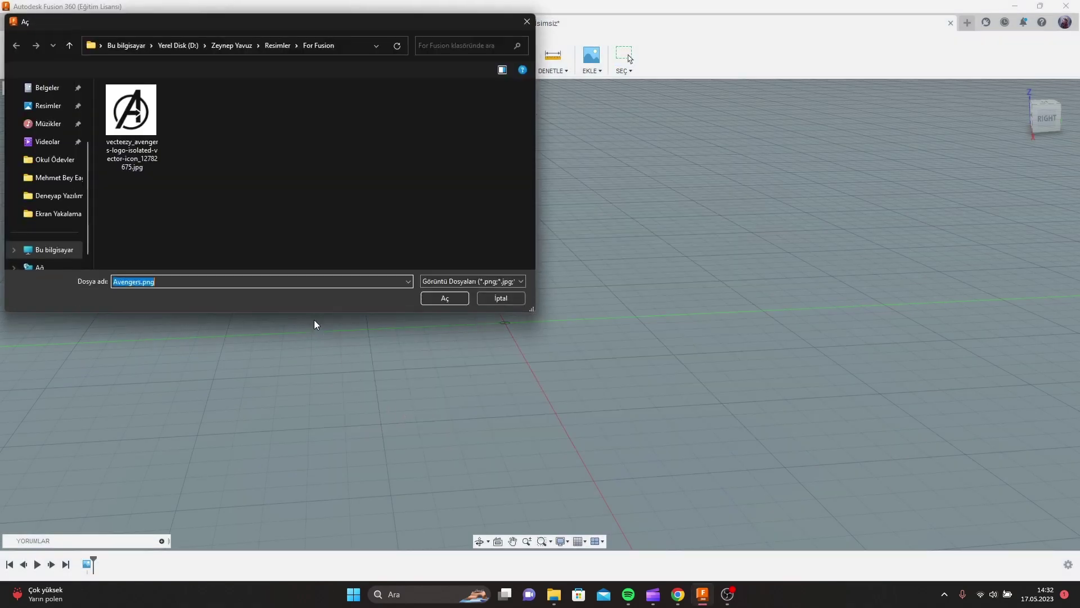
{"action": "left_click", "coordinate": [139, 126]}
{"action": "left_click", "coordinate": [433, 298]}
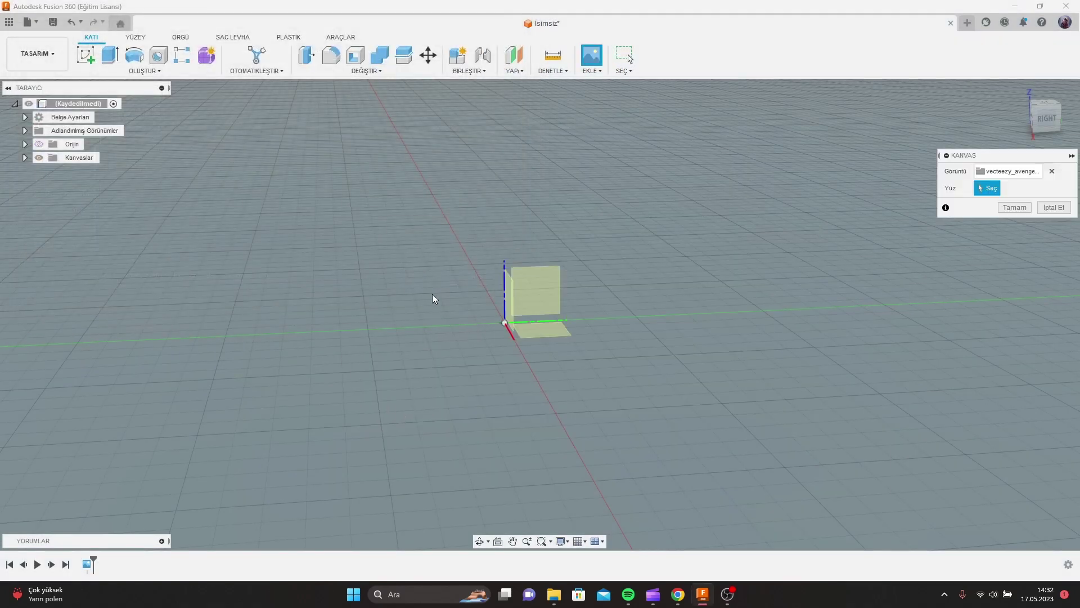
{"action": "left_click", "coordinate": [551, 287]}
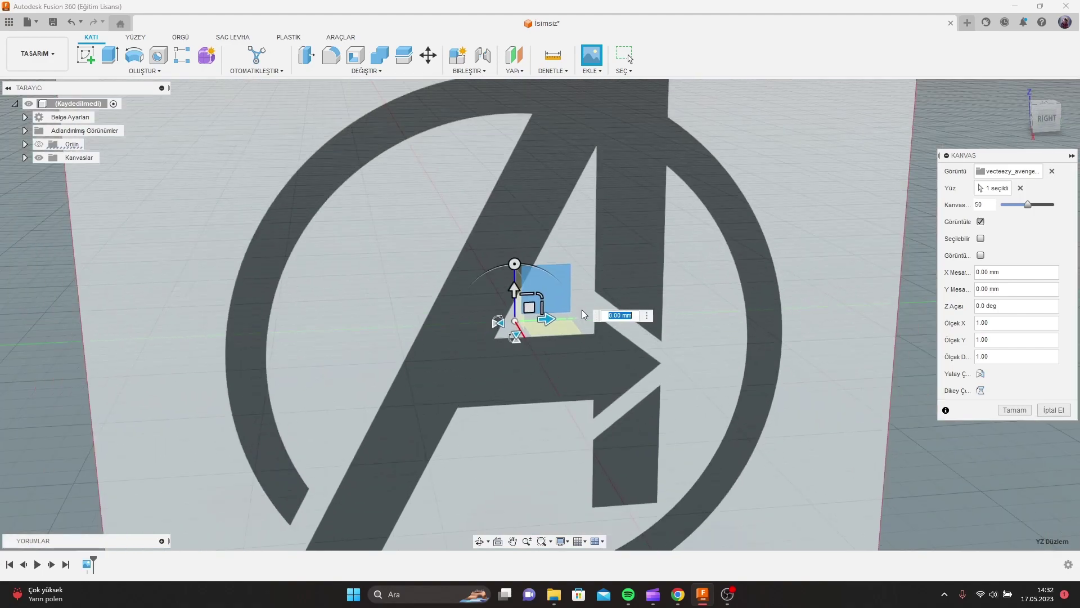
{"action": "scroll", "coordinate": [581, 310], "scroll_direction": "down", "scroll_amount": 3}
{"action": "scroll", "coordinate": [581, 310], "scroll_direction": "down", "scroll_amount": 2}
{"action": "scroll", "coordinate": [608, 338], "scroll_direction": "up", "scroll_amount": 1}
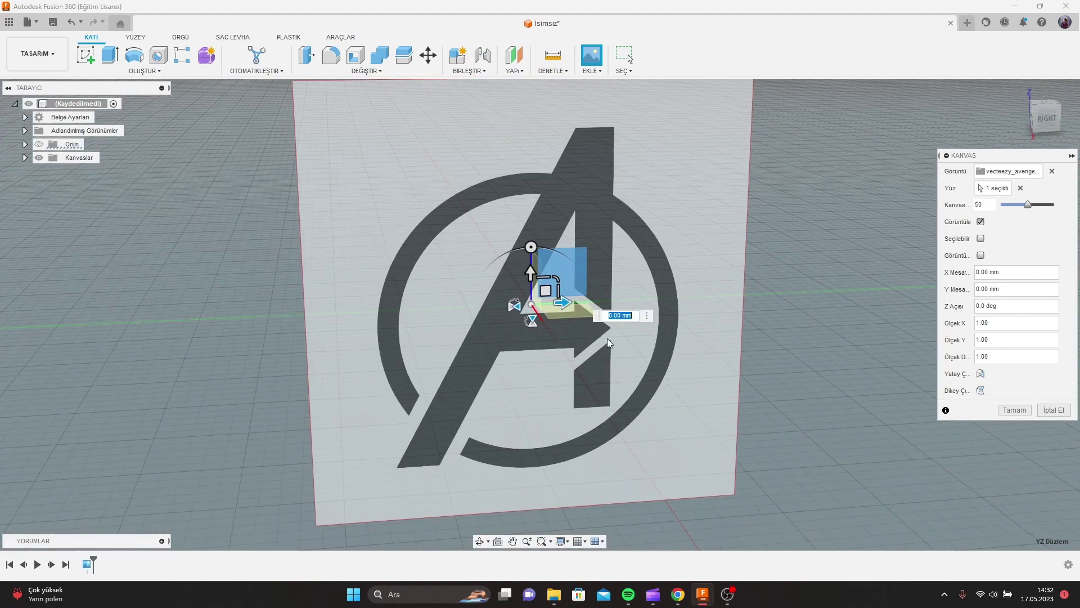
Step: Commit the logo canvas, view it from the RIGHT ViewCube face, and start a new sketch
{"action": "left_click", "coordinate": [1004, 409]}
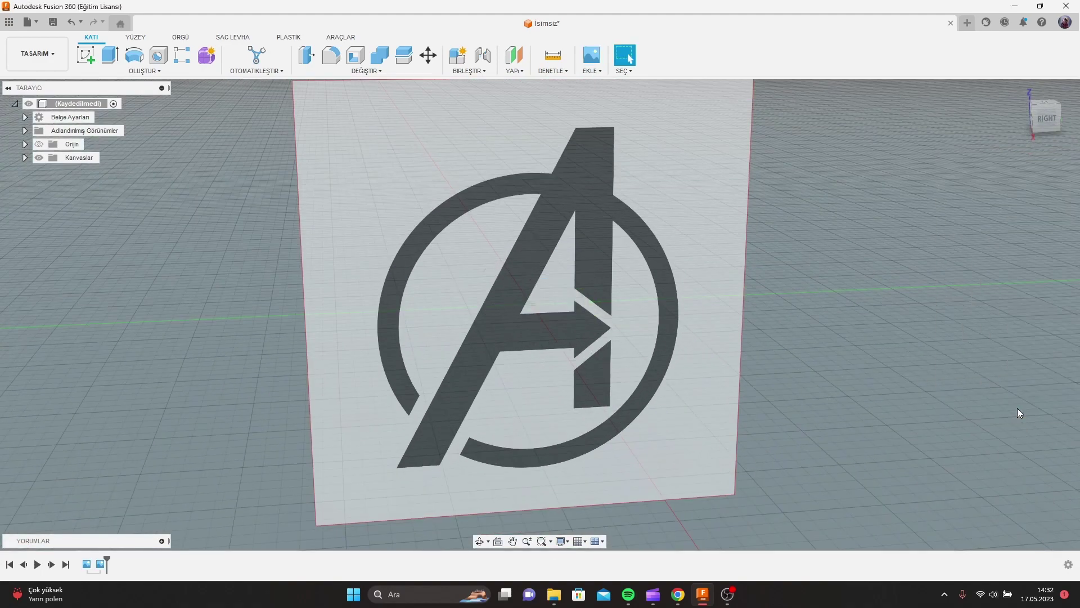
{"action": "middle_click_drag", "start_coordinate": [884, 359], "coordinate": [655, 331]}
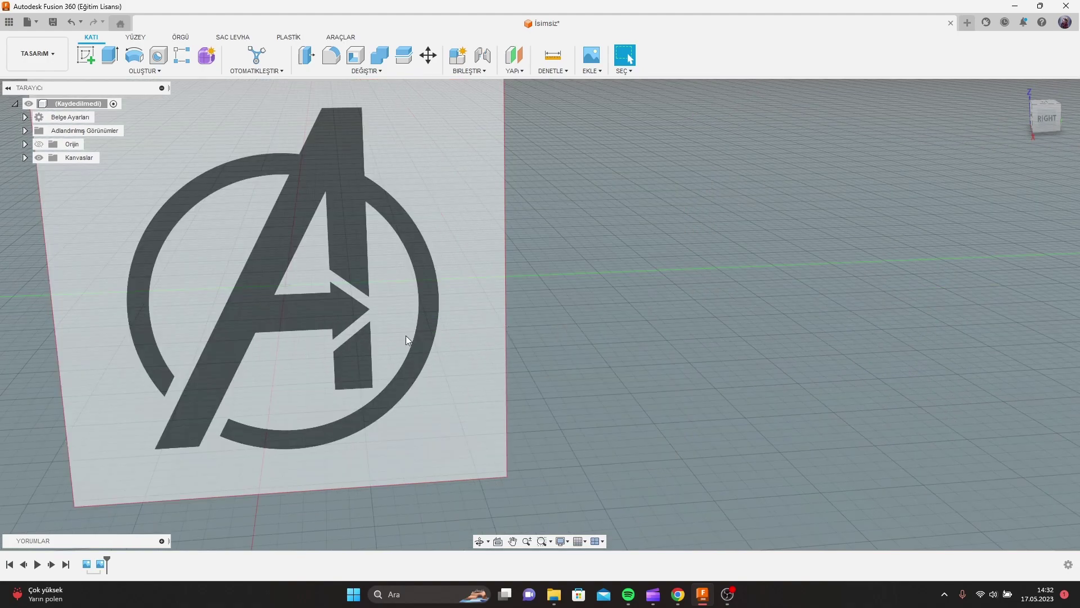
{"action": "left_click", "coordinate": [1046, 118]}
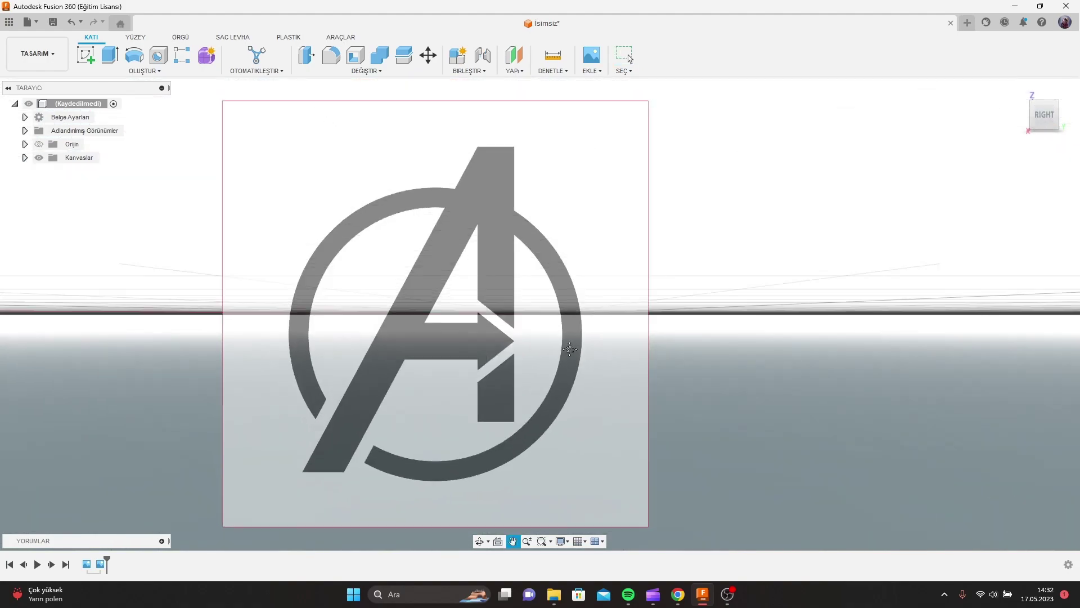
{"action": "middle_click_drag", "start_coordinate": [395, 305], "coordinate": [654, 336]}
{"action": "scroll", "coordinate": [653, 336], "scroll_direction": "up", "scroll_amount": 2}
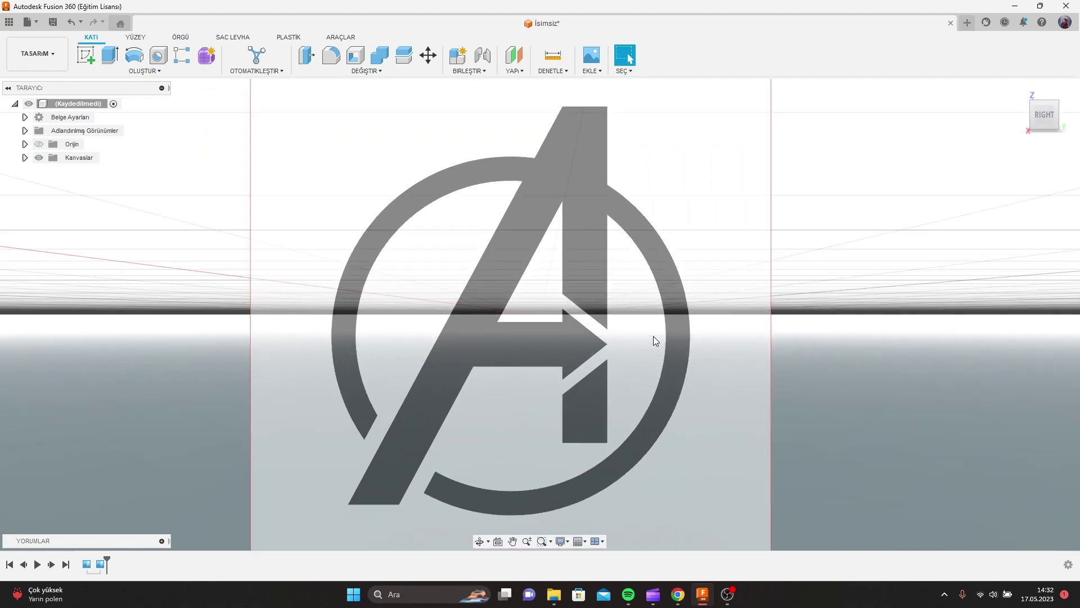
{"action": "scroll", "coordinate": [653, 336], "scroll_direction": "down", "scroll_amount": 3}
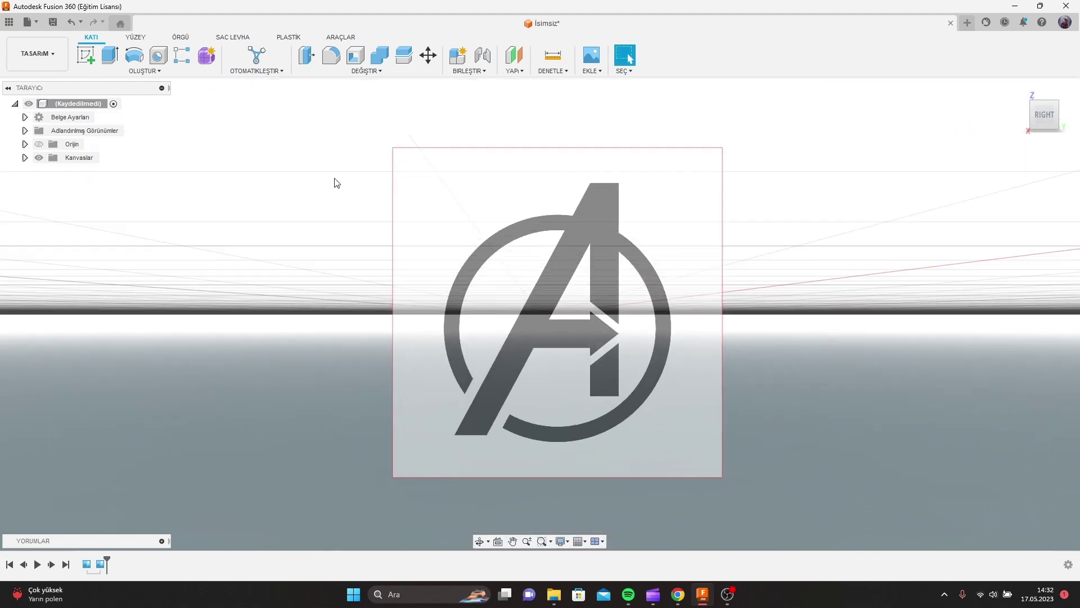
{"action": "left_click", "coordinate": [92, 55]}
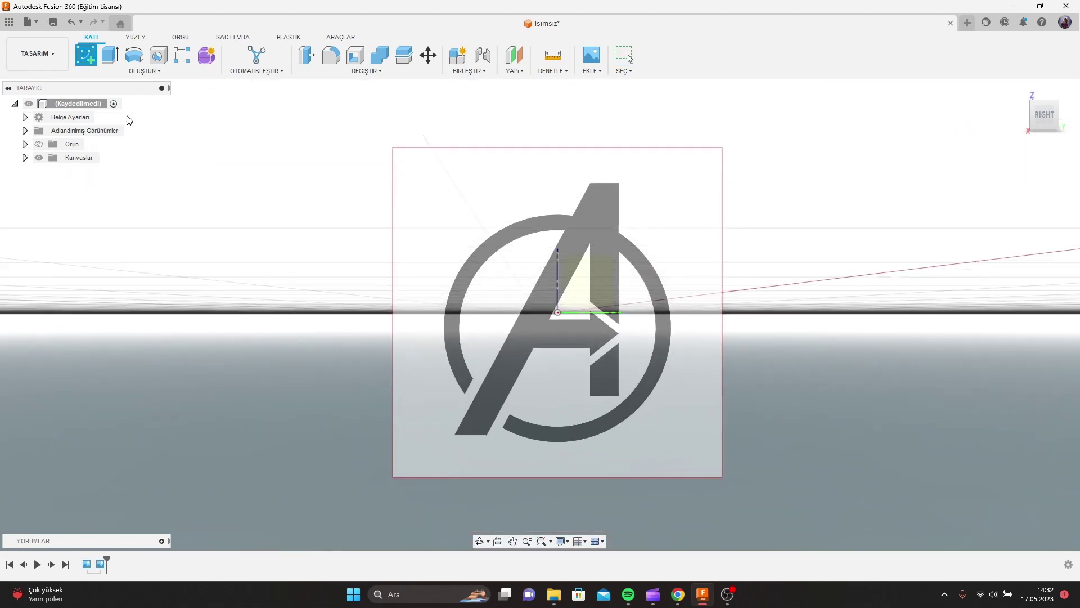
Step: Sketch on the YZ plane and draw a 5.2 construction line up from the origin
{"action": "left_click", "coordinate": [593, 279]}
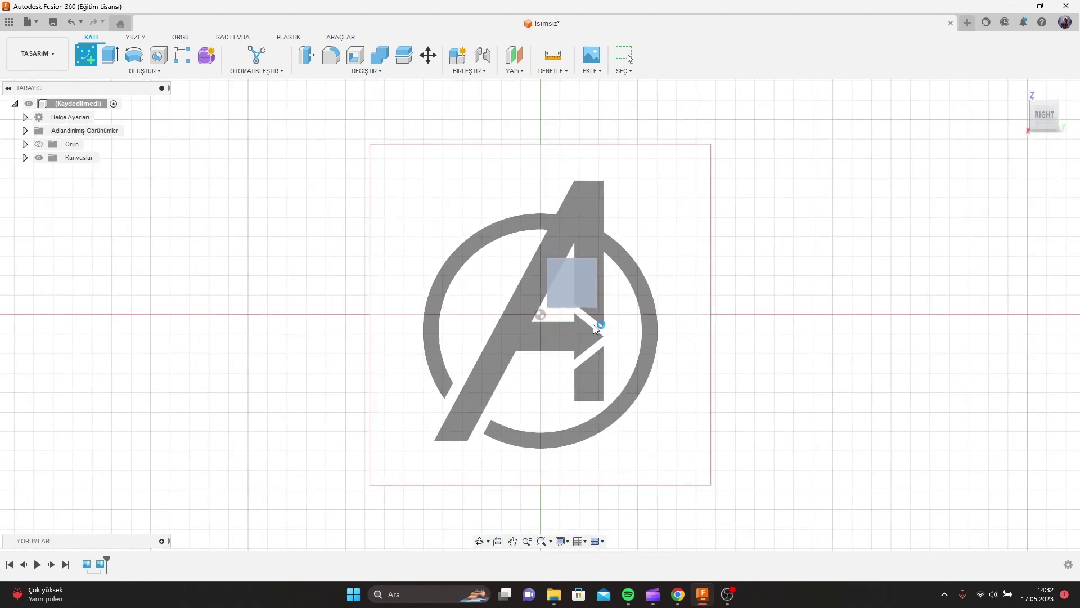
{"action": "scroll", "coordinate": [582, 334], "scroll_direction": "up", "scroll_amount": 2}
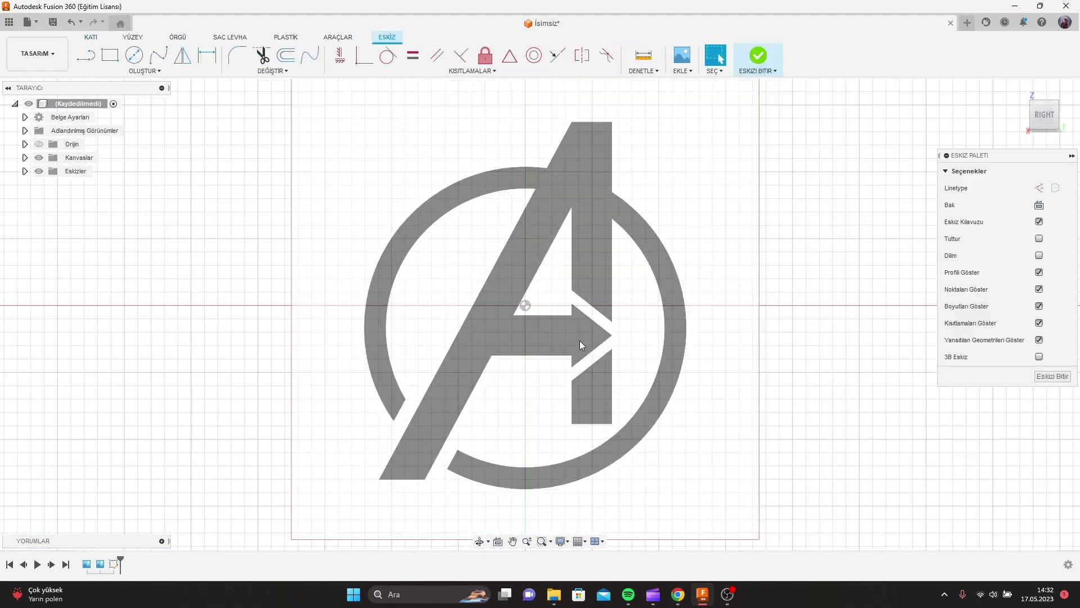
{"action": "scroll", "coordinate": [566, 339], "scroll_direction": "up", "scroll_amount": 2}
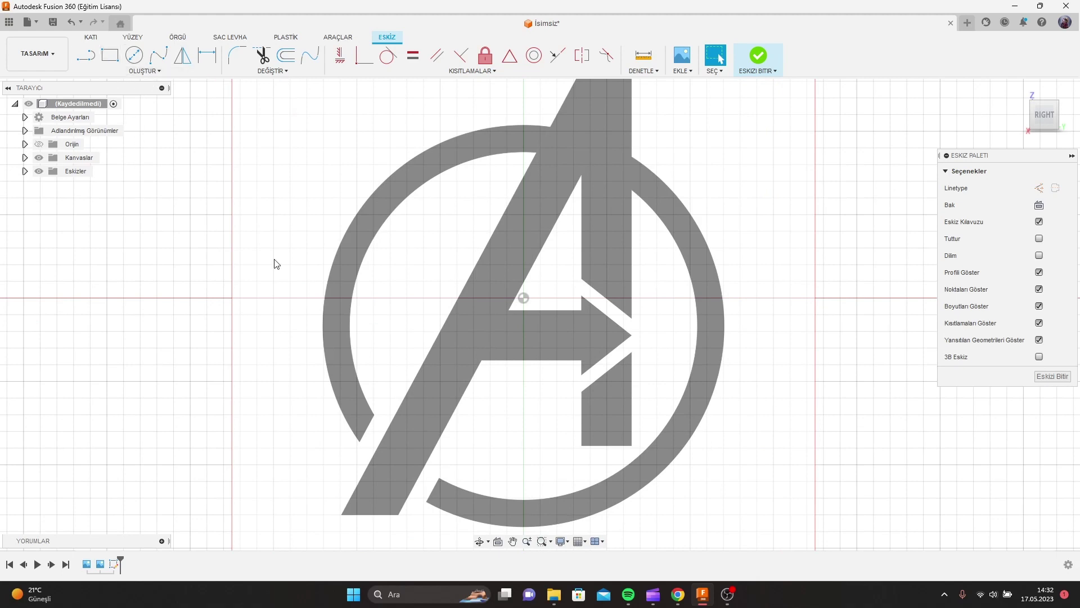
{"action": "scroll", "coordinate": [355, 329], "scroll_direction": "up", "scroll_amount": 1}
{"action": "scroll", "coordinate": [554, 354], "scroll_direction": "down", "scroll_amount": 1}
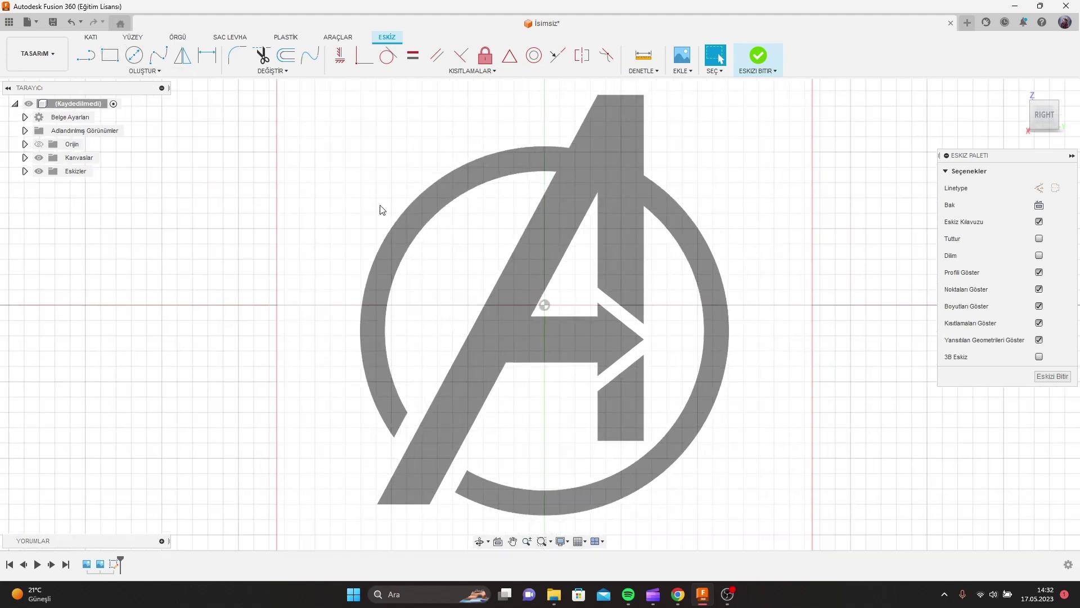
{"action": "left_click", "coordinate": [86, 54]}
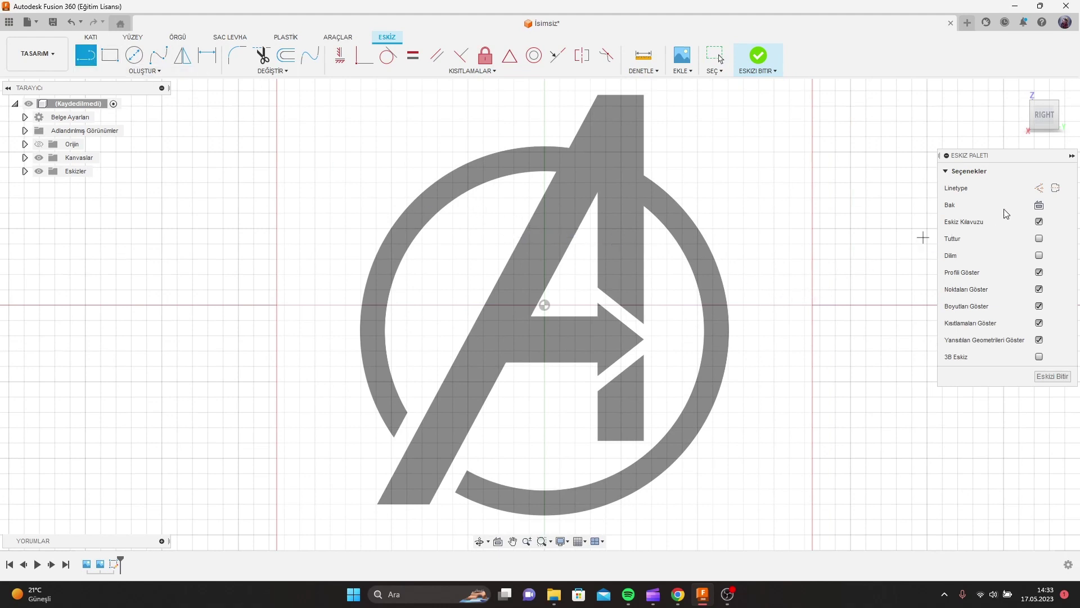
{"action": "left_click", "coordinate": [1039, 188]}
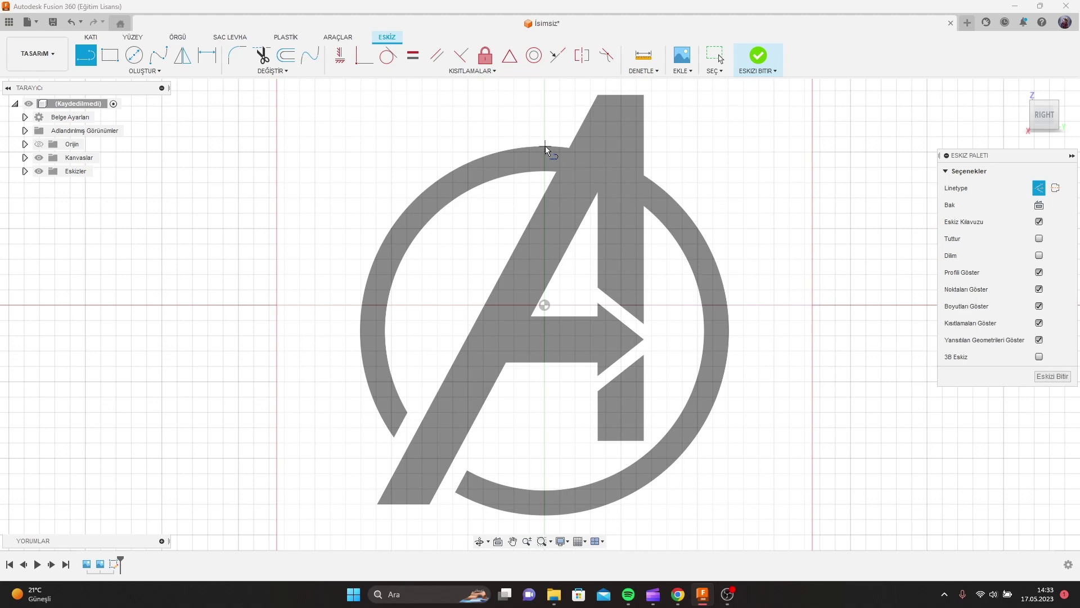
{"action": "scroll", "coordinate": [545, 151], "scroll_direction": "up", "scroll_amount": 1}
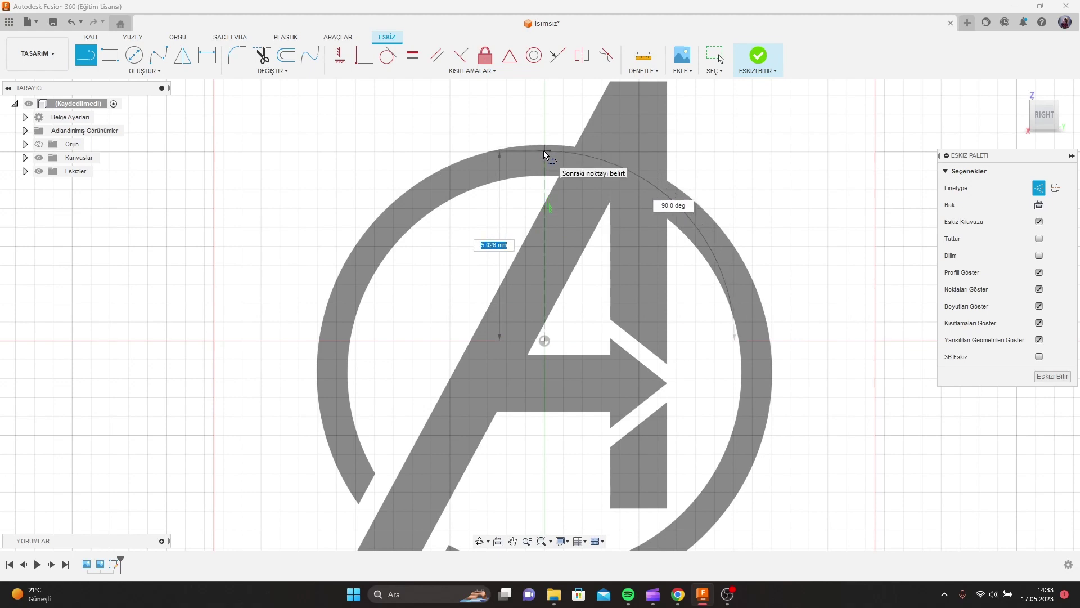
{"action": "type", "text": "5"}
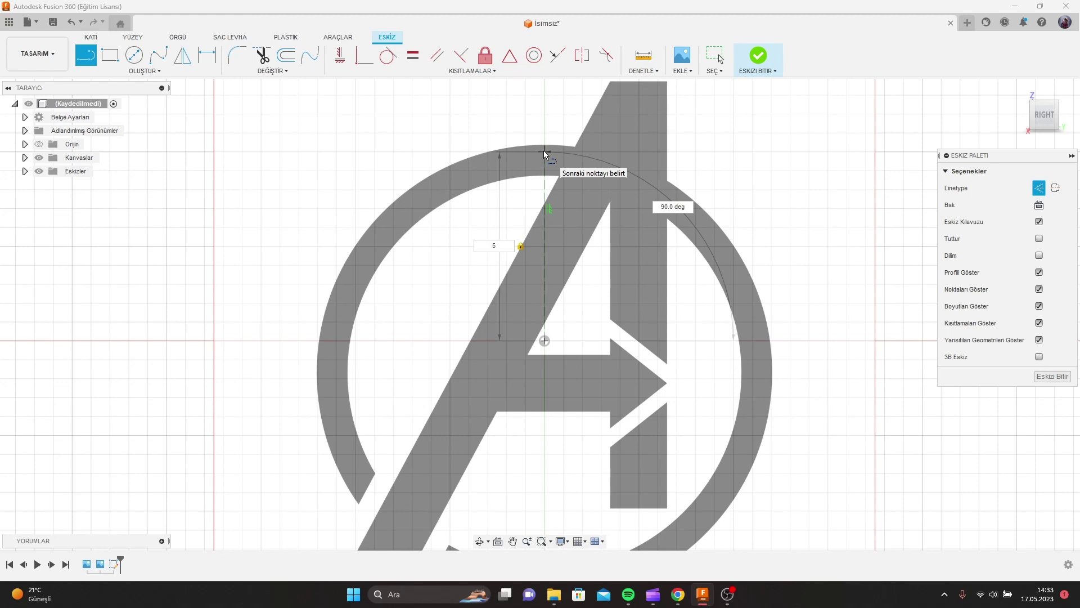
{"action": "type", "text": ",2"}
{"action": "key", "text": "Return"}
{"action": "key", "text": "Escape"}
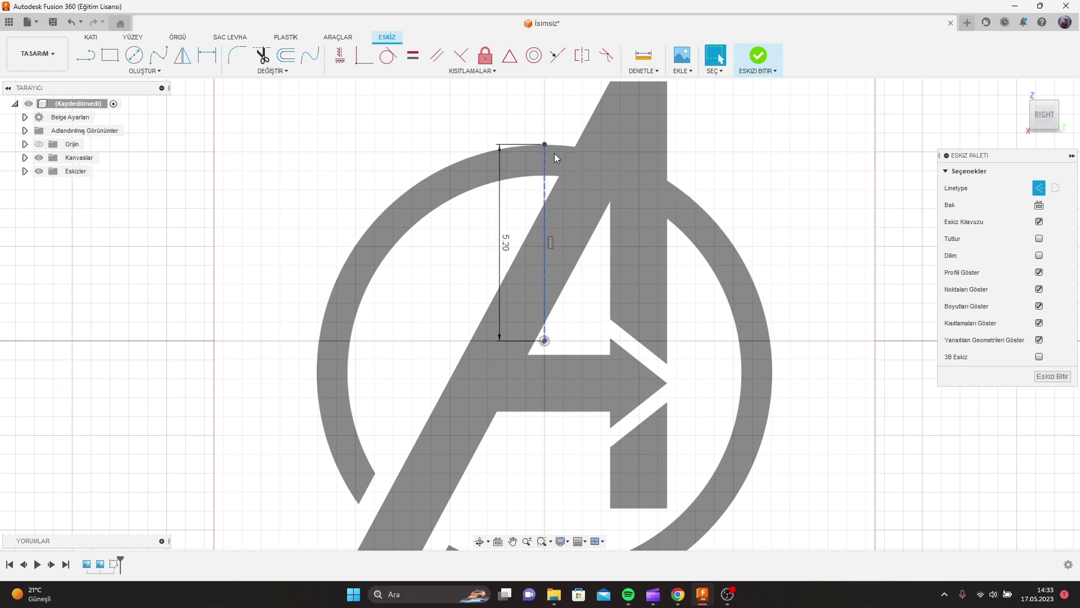
Step: Draw a 6.90 construction line downward from the logo centre
{"action": "scroll", "coordinate": [559, 388], "scroll_direction": "up", "scroll_amount": 1}
{"action": "scroll", "coordinate": [565, 389], "scroll_direction": "down", "scroll_amount": 2}
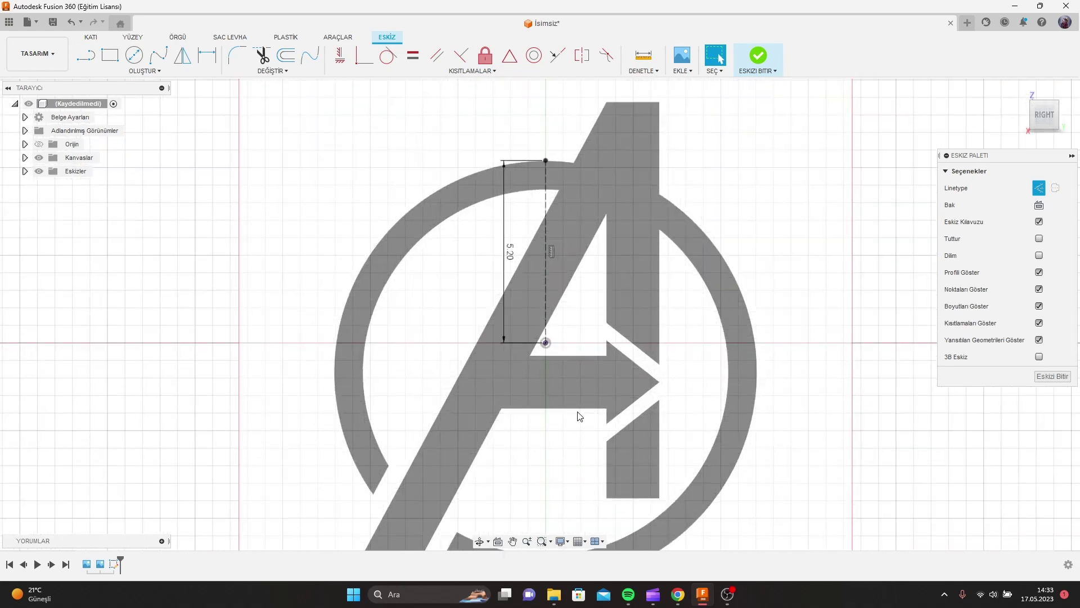
{"action": "mouse_move", "coordinate": [579, 416]}
{"action": "middle_mouse_down"}
{"action": "mouse_move", "coordinate": [582, 316]}
{"action": "mouse_move", "coordinate": [574, 321]}
{"action": "middle_mouse_up"}
{"action": "key", "text": "l"}
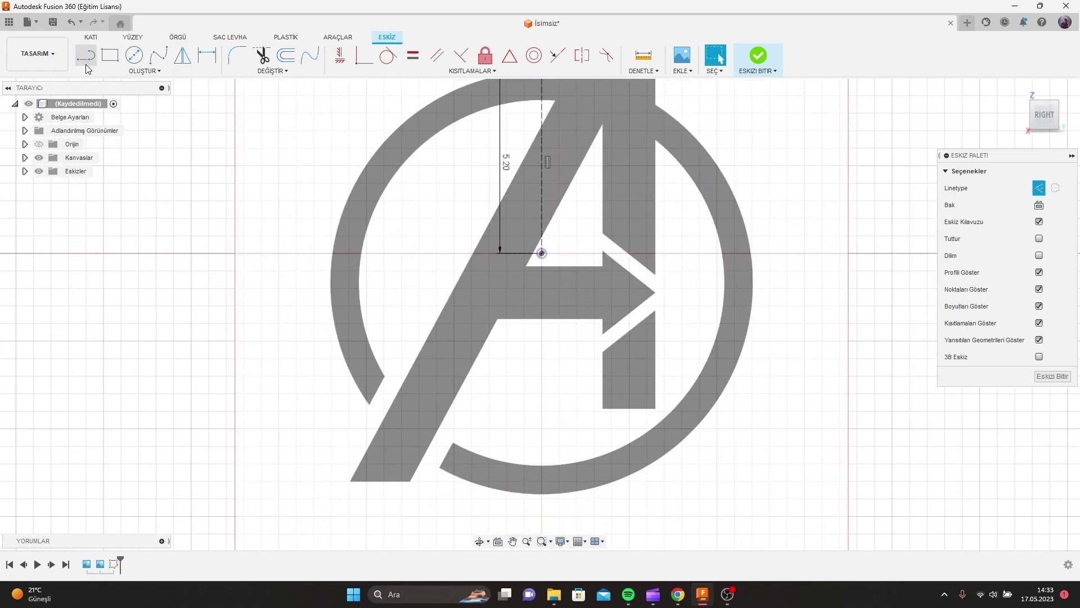
{"action": "left_click", "coordinate": [542, 253]}
{"action": "type", "text": "7"}
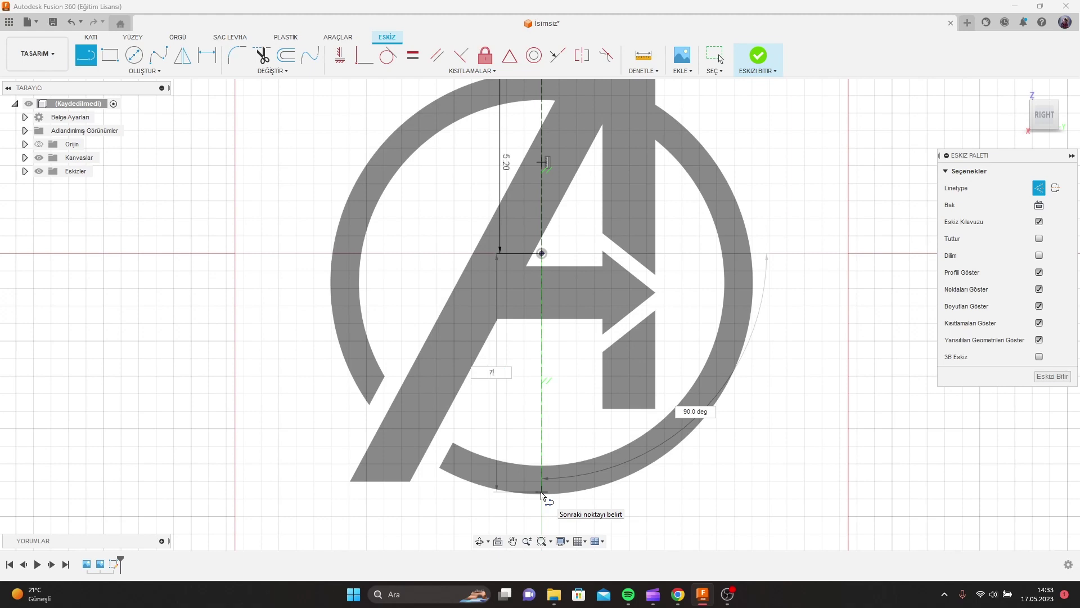
{"action": "key", "text": "Tab"}
{"action": "type", "text": "8"}
{"action": "type", "text": "9"}
{"action": "key", "text": "Return"}
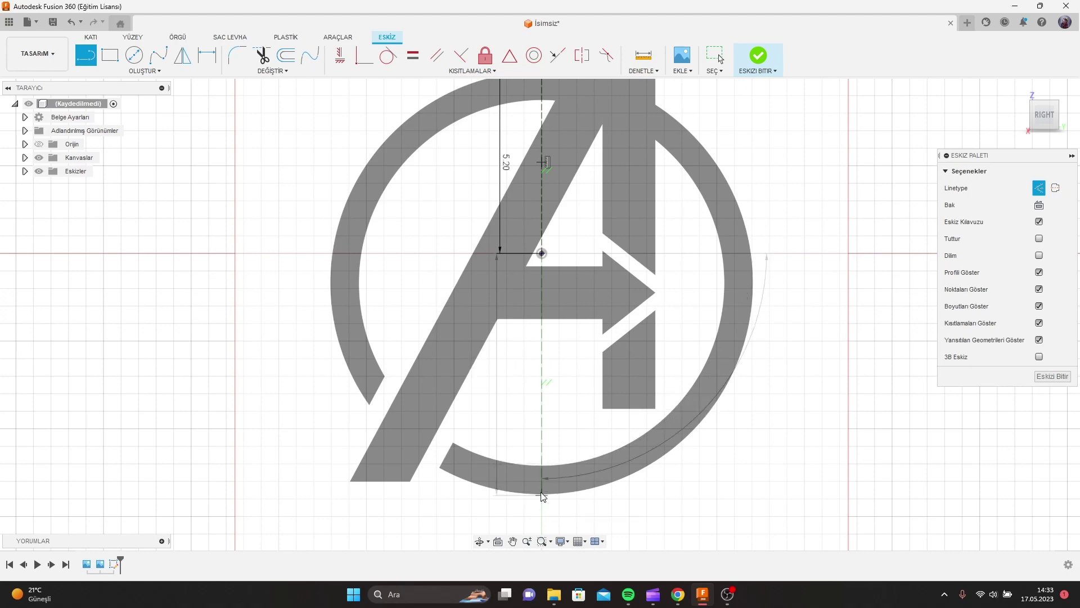
{"action": "key", "text": "Escape"}
{"action": "scroll", "coordinate": [581, 398], "scroll_direction": "up", "scroll_amount": 3}
{"action": "scroll", "coordinate": [582, 398], "scroll_direction": "down", "scroll_amount": 4}
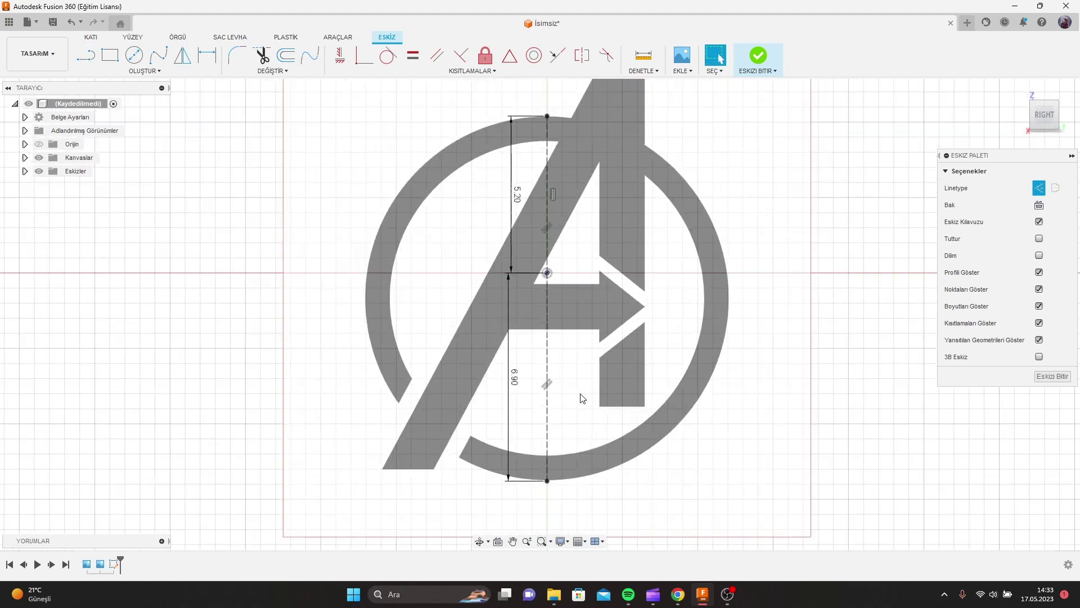
Step: Turn construction mode off and draw a vertical line along the logo's axis, top to bottom
{"action": "left_click", "coordinate": [134, 54]}
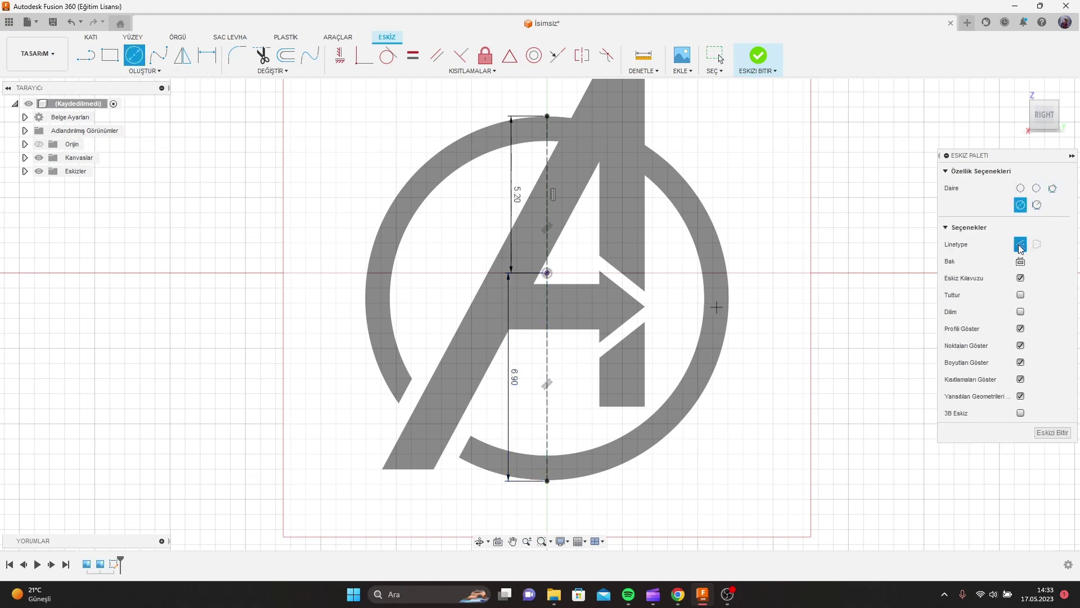
{"action": "left_click", "coordinate": [1020, 247]}
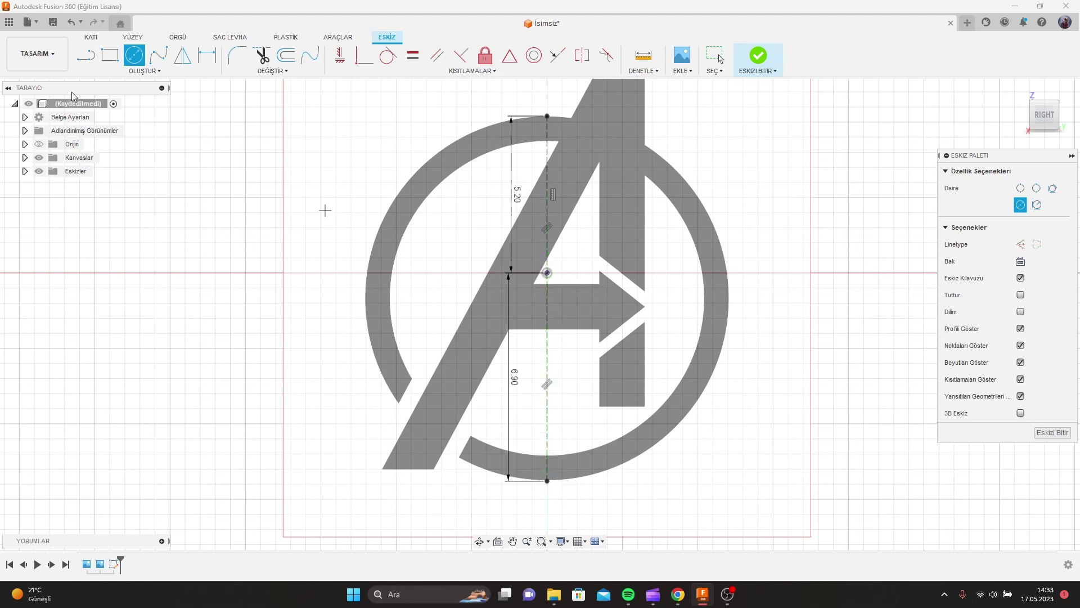
{"action": "key", "text": "l"}
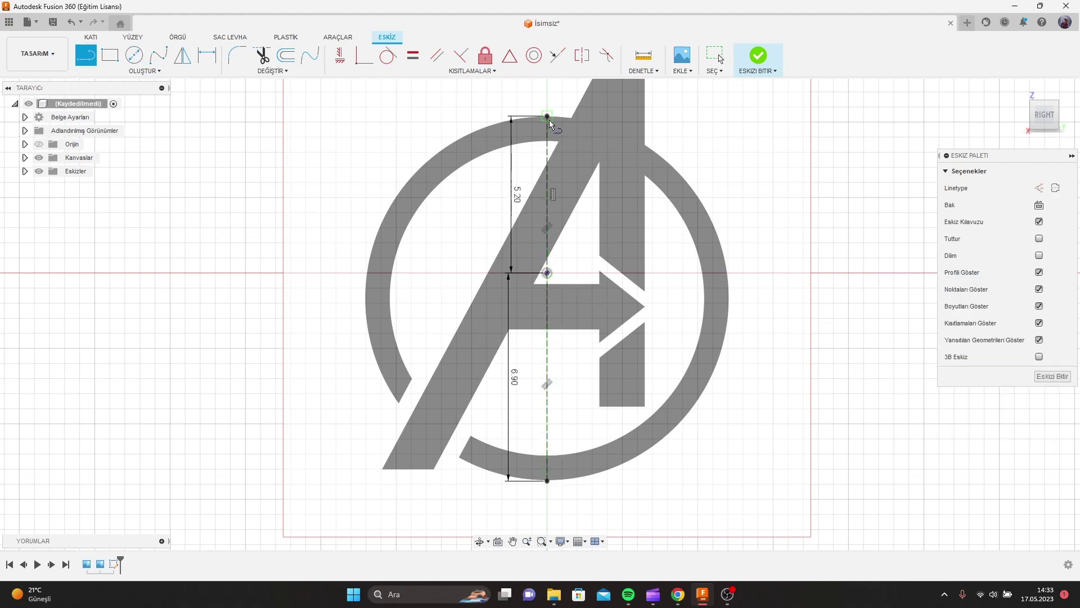
{"action": "left_click", "coordinate": [546, 119]}
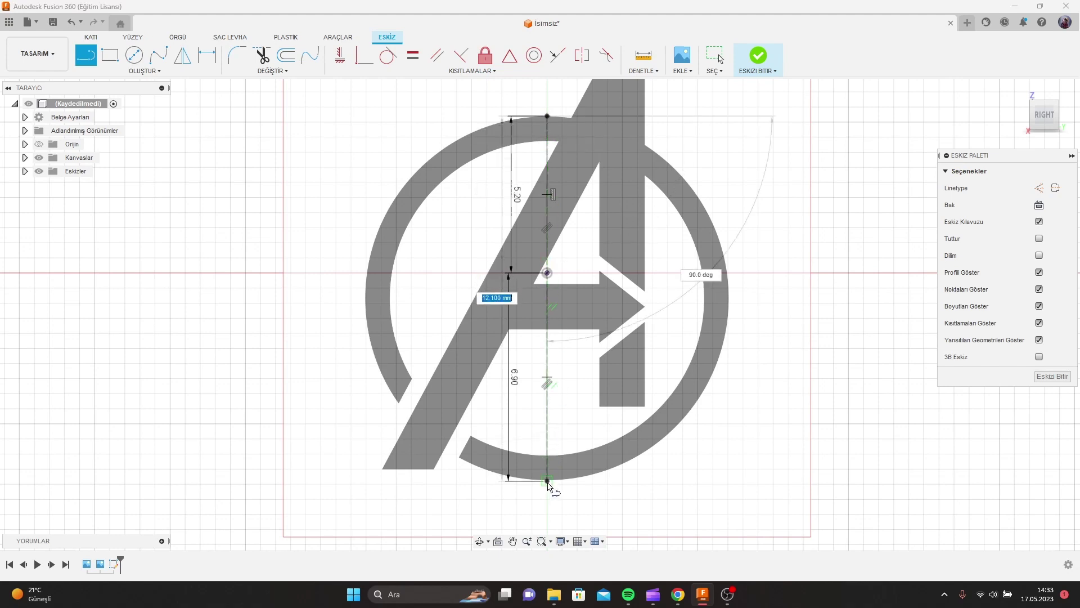
{"action": "double_click", "coordinate": [548, 481]}
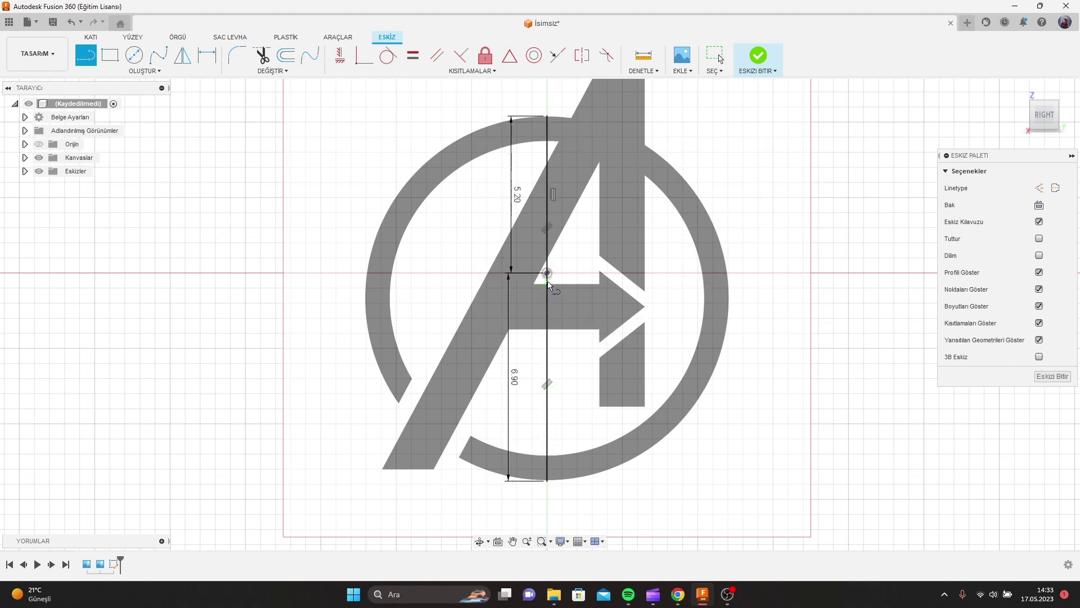
Step: Draw a 6.00 horizontal line from the axis and a 12 mm circle along the outer ring
{"action": "left_click", "coordinate": [548, 299]}
{"action": "type", "text": "6"}
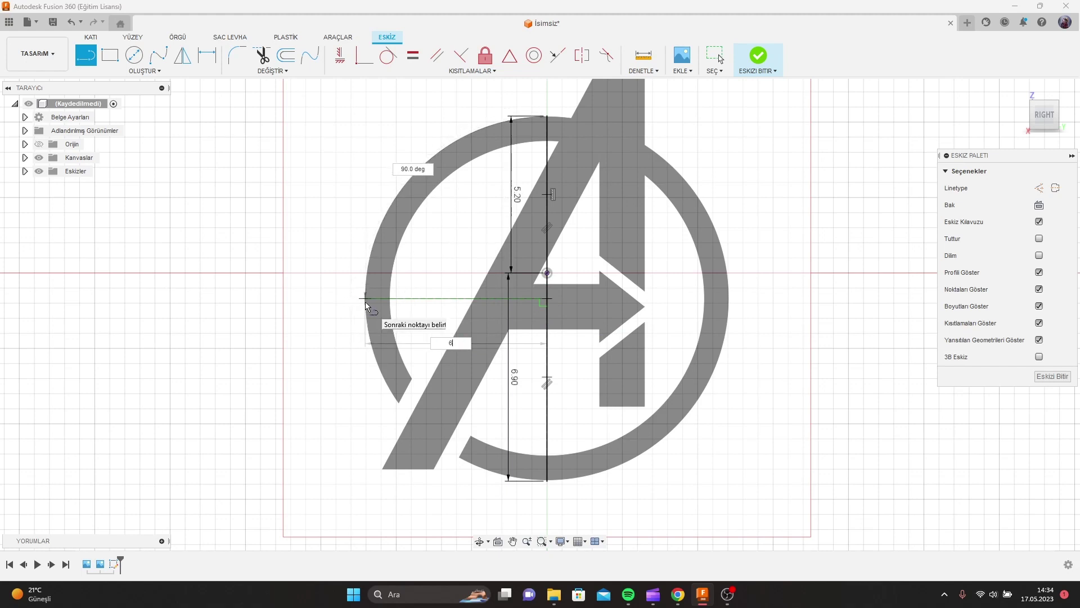
{"action": "key", "text": "Tab"}
{"action": "key", "text": "Return"}
{"action": "key", "text": "Escape"}
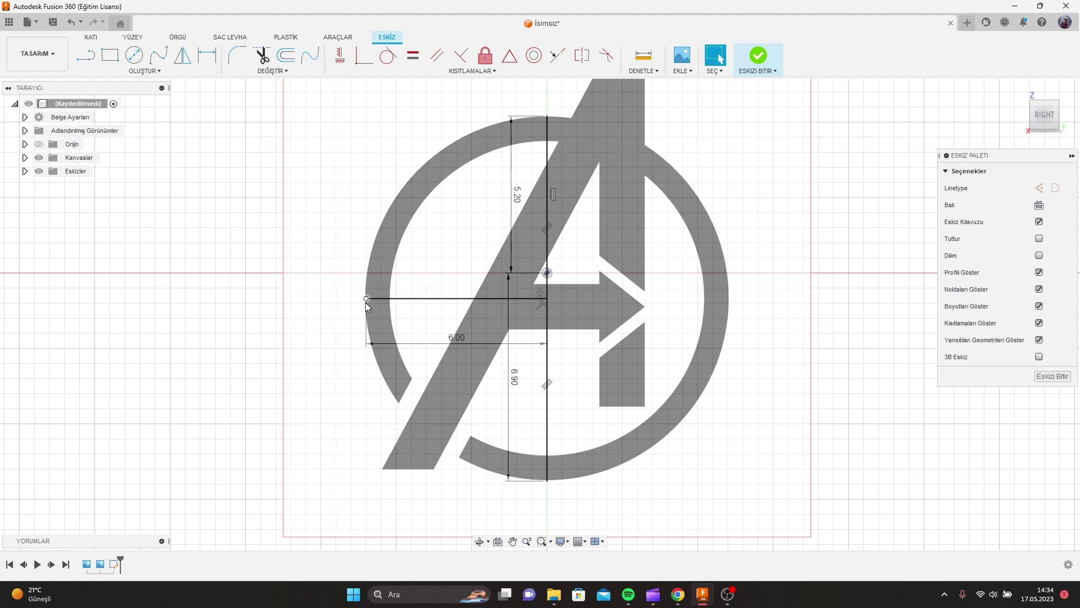
{"action": "left_click", "coordinate": [134, 54]}
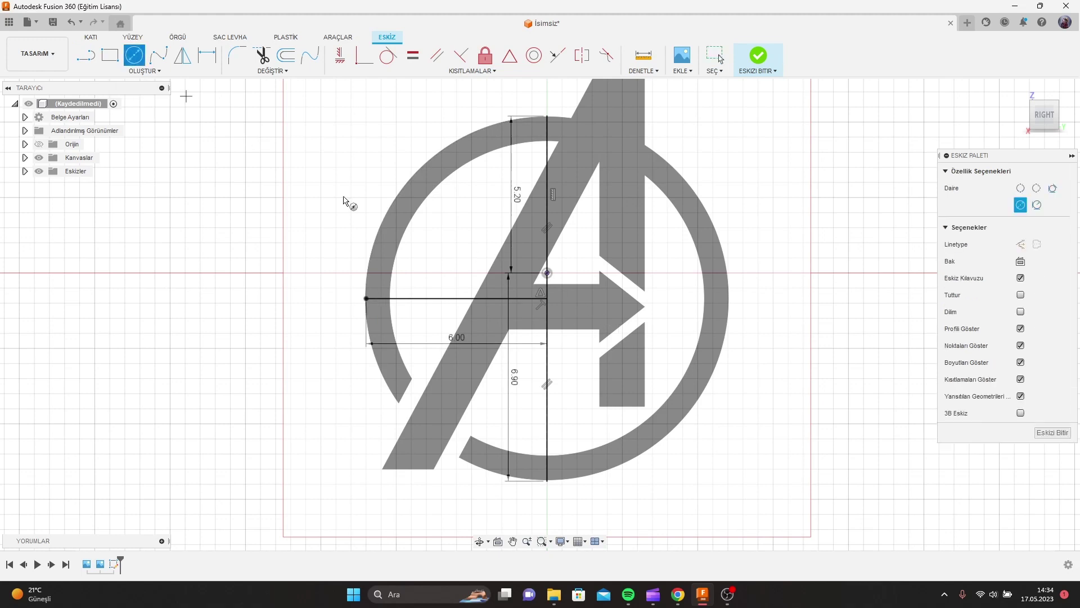
{"action": "left_click", "coordinate": [547, 298]}
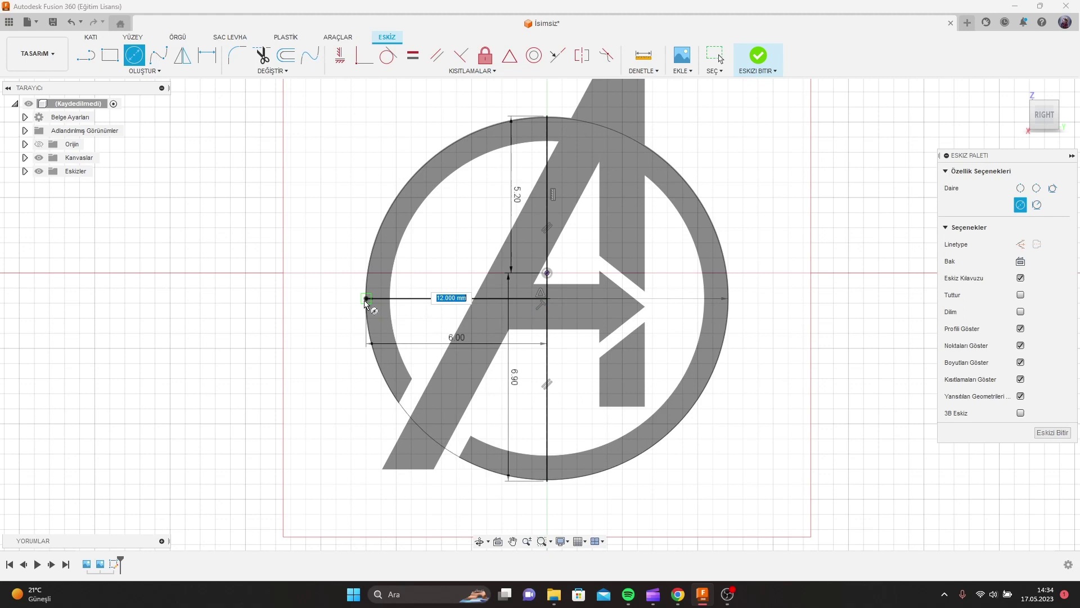
{"action": "left_click", "coordinate": [366, 299]}
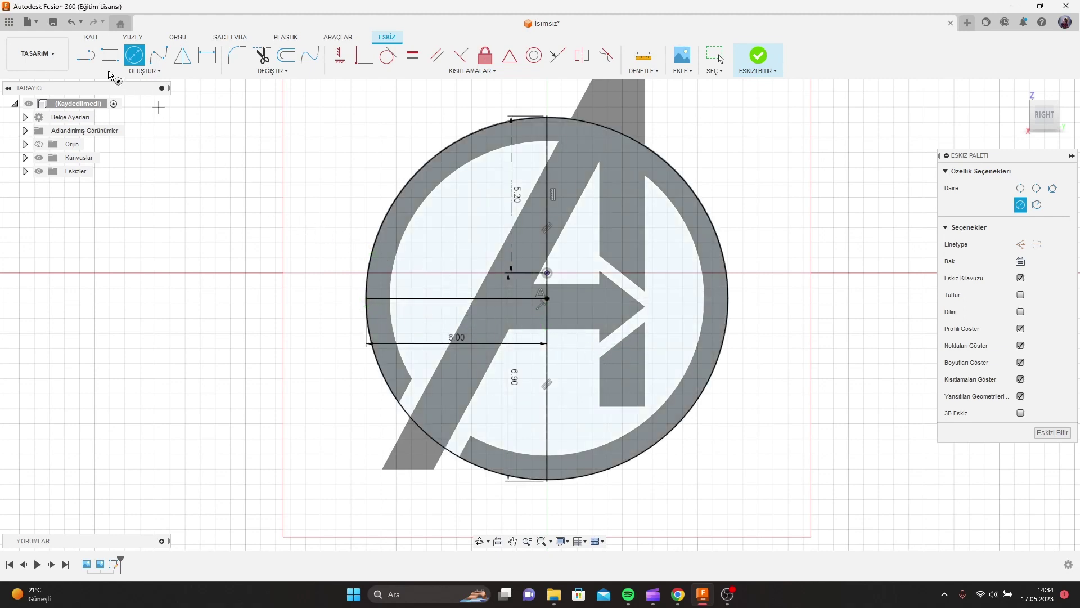
{"action": "left_click", "coordinate": [86, 55]}
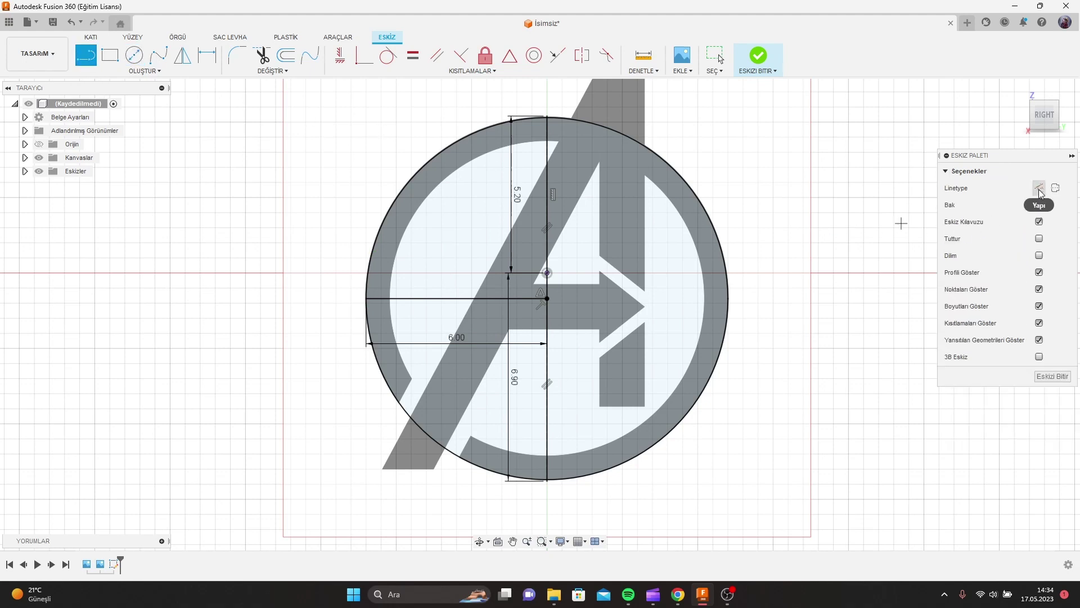
Step: Draw a 5.20 construction line left from the sketch centre
{"action": "left_click", "coordinate": [1039, 189]}
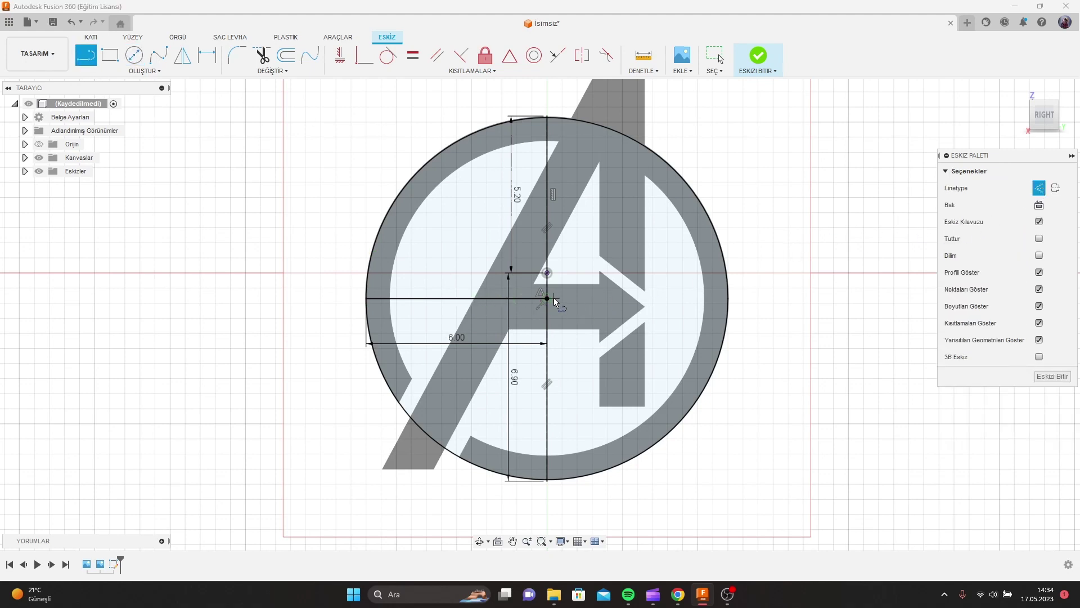
{"action": "left_click", "coordinate": [547, 298]}
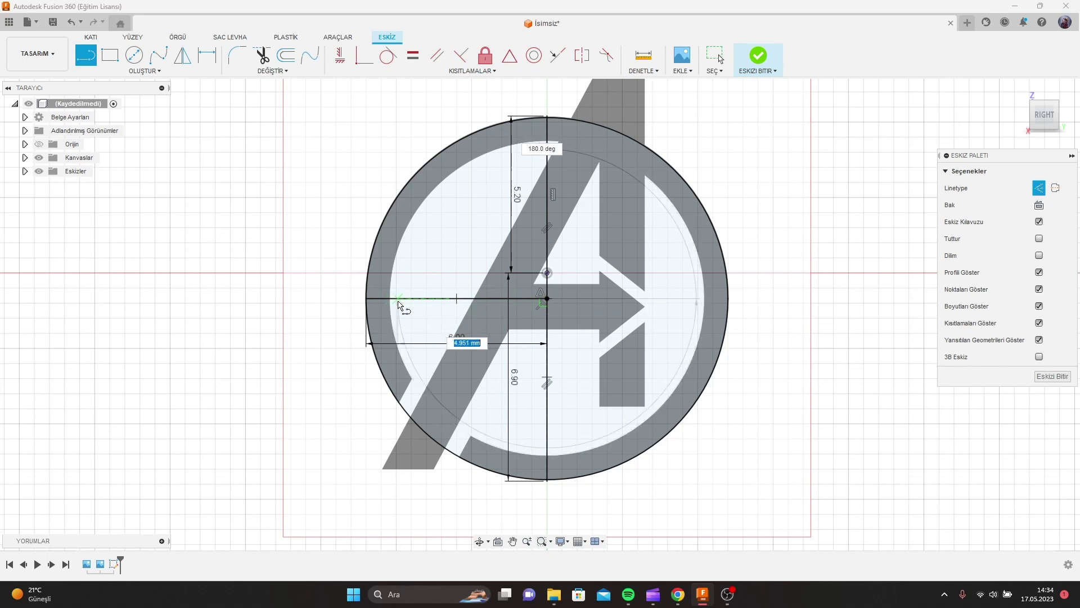
{"action": "type", "text": "5"}
{"action": "key", "text": "Tab"}
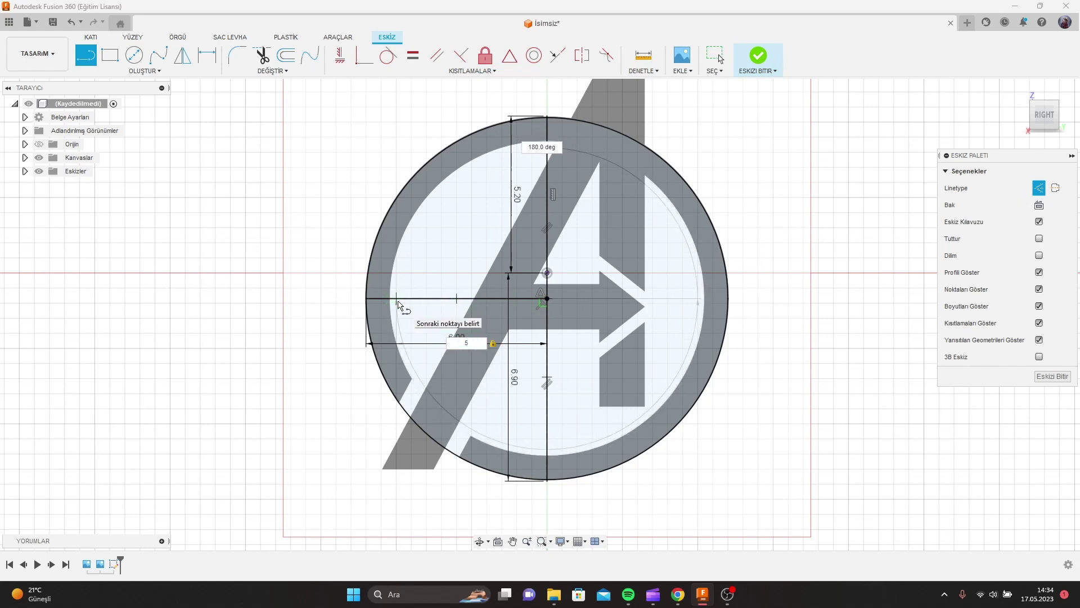
{"action": "type", "text": ",2"}
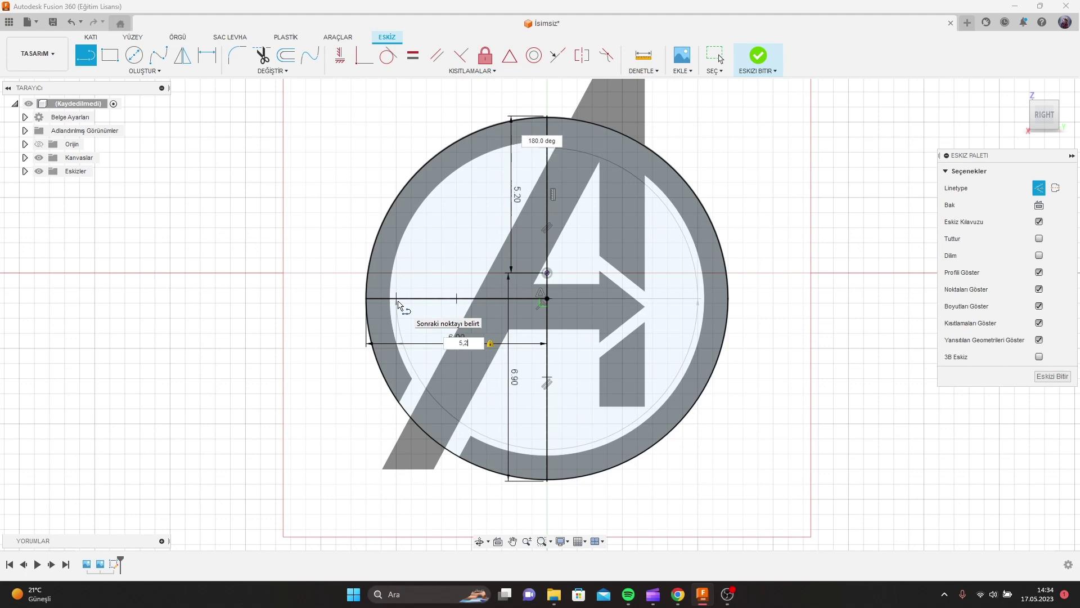
{"action": "key", "text": "Return"}
{"action": "key", "text": "Escape"}
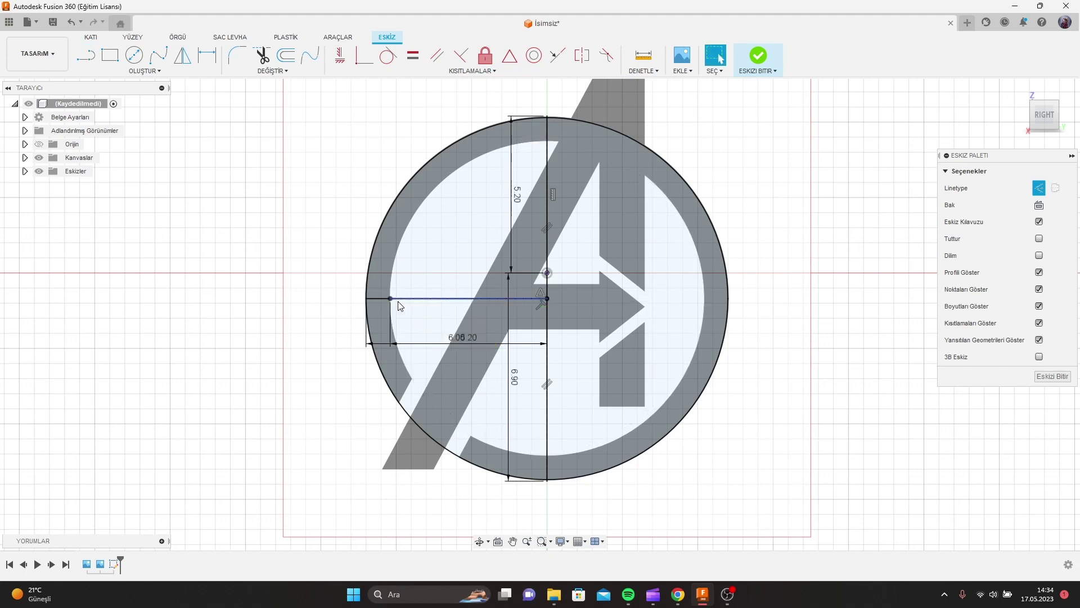
Step: Draw a concentric 10.4 mm circle along the ring's inner edge
{"action": "left_click", "coordinate": [135, 56]}
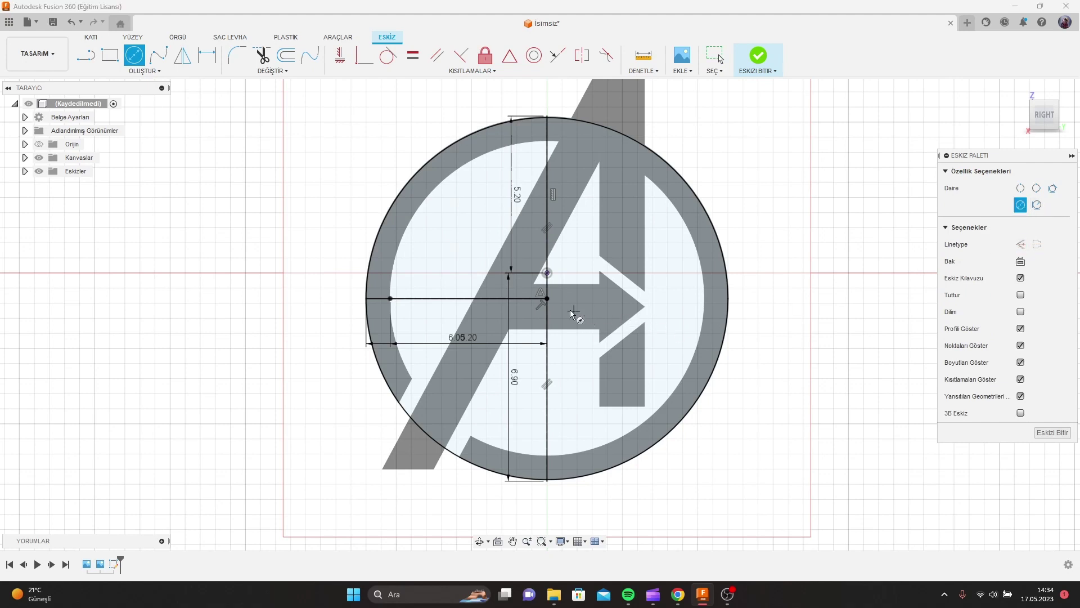
{"action": "left_click", "coordinate": [547, 299]}
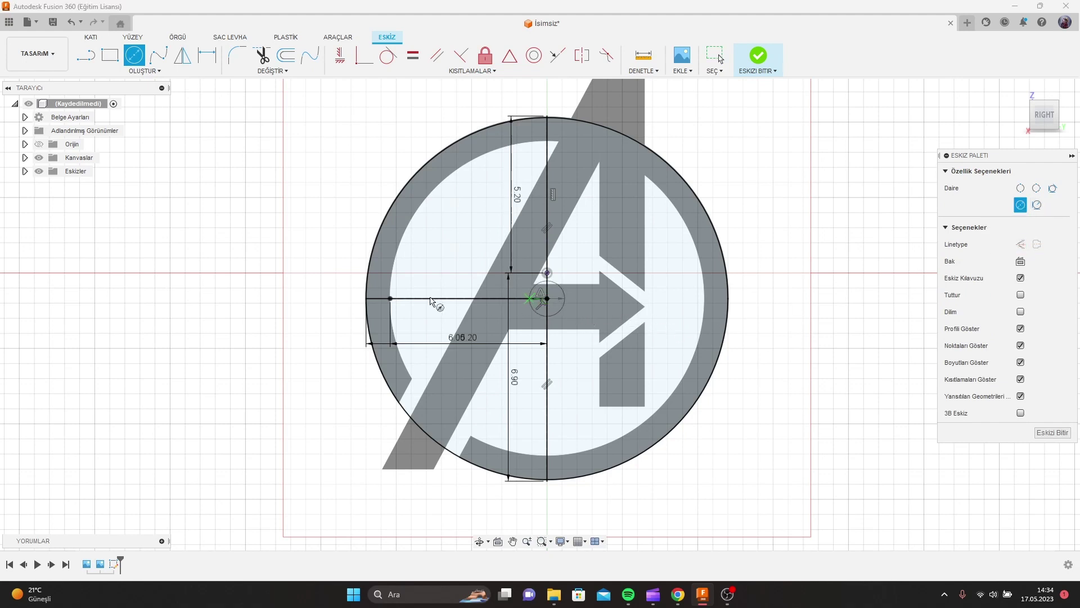
{"action": "left_click", "coordinate": [392, 302]}
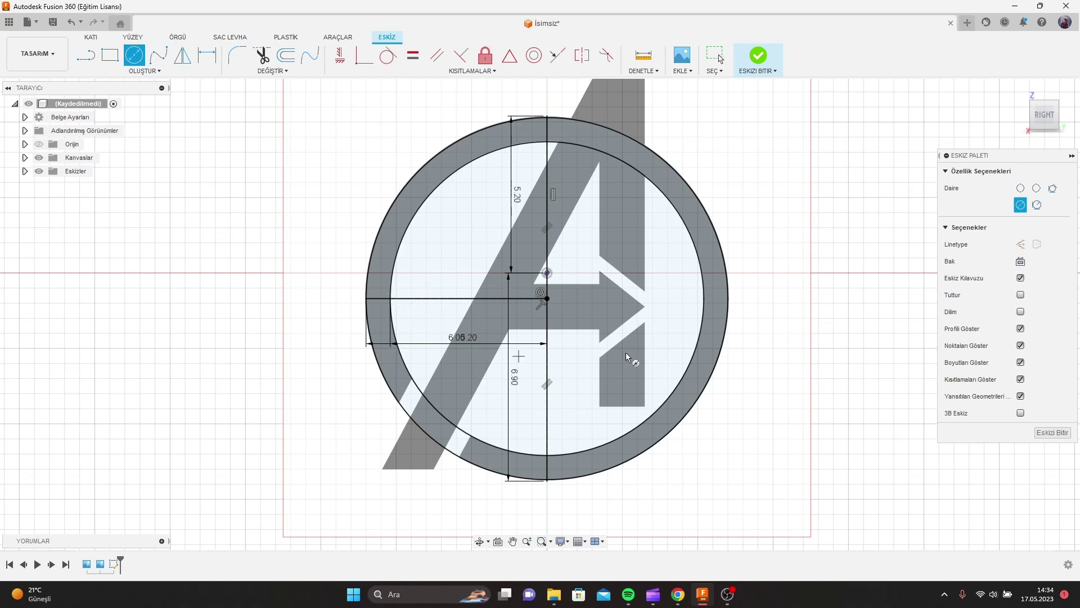
{"action": "scroll", "coordinate": [576, 304], "scroll_direction": "up", "scroll_amount": 1}
{"action": "scroll", "coordinate": [576, 304], "scroll_direction": "down", "scroll_amount": 2}
Step: Draw two short lines across the ring at the lower-left band edges of the A
{"action": "scroll", "coordinate": [580, 302], "scroll_direction": "up", "scroll_amount": 3}
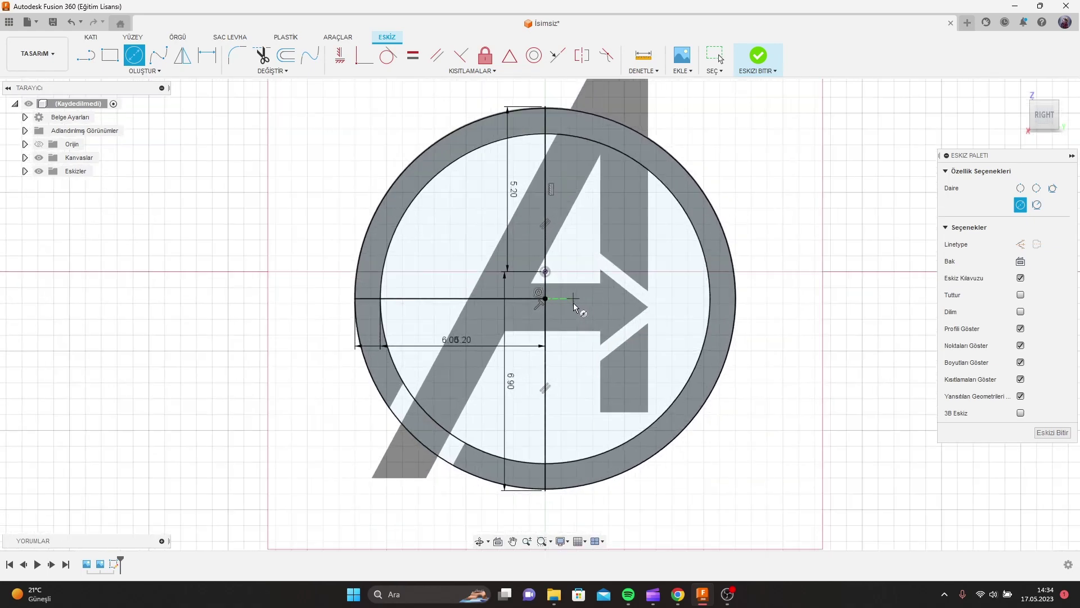
{"action": "scroll", "coordinate": [581, 303], "scroll_direction": "up", "scroll_amount": 1}
{"action": "scroll", "coordinate": [581, 302], "scroll_direction": "up", "scroll_amount": 1}
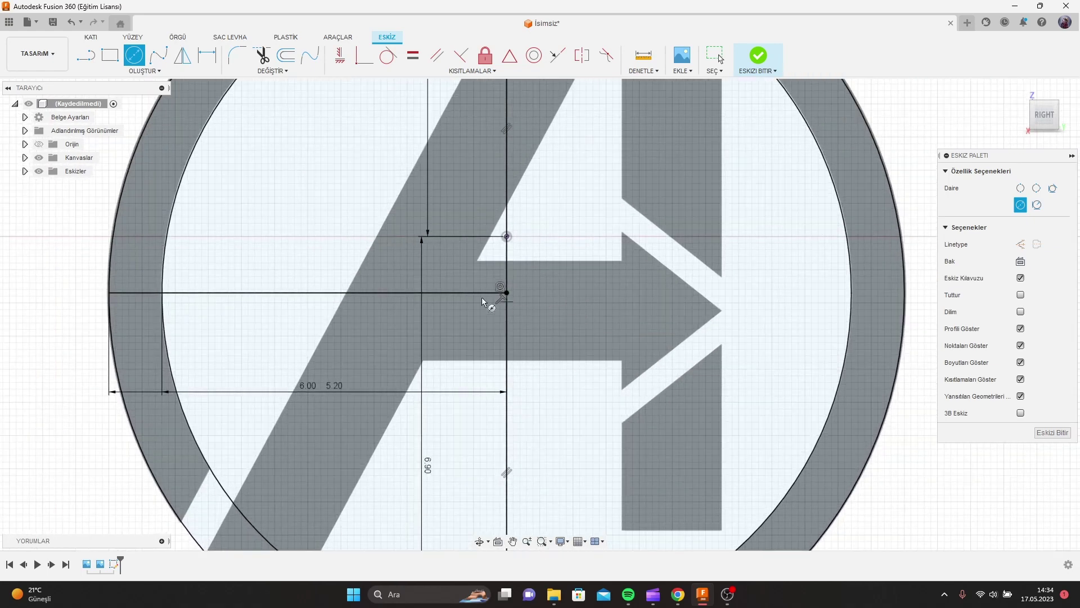
{"action": "left_click", "coordinate": [85, 54]}
{"action": "scroll", "coordinate": [312, 290], "scroll_direction": "up", "scroll_amount": 1}
{"action": "scroll", "coordinate": [315, 298], "scroll_direction": "down", "scroll_amount": 1}
{"action": "scroll", "coordinate": [287, 382], "scroll_direction": "down", "scroll_amount": 2}
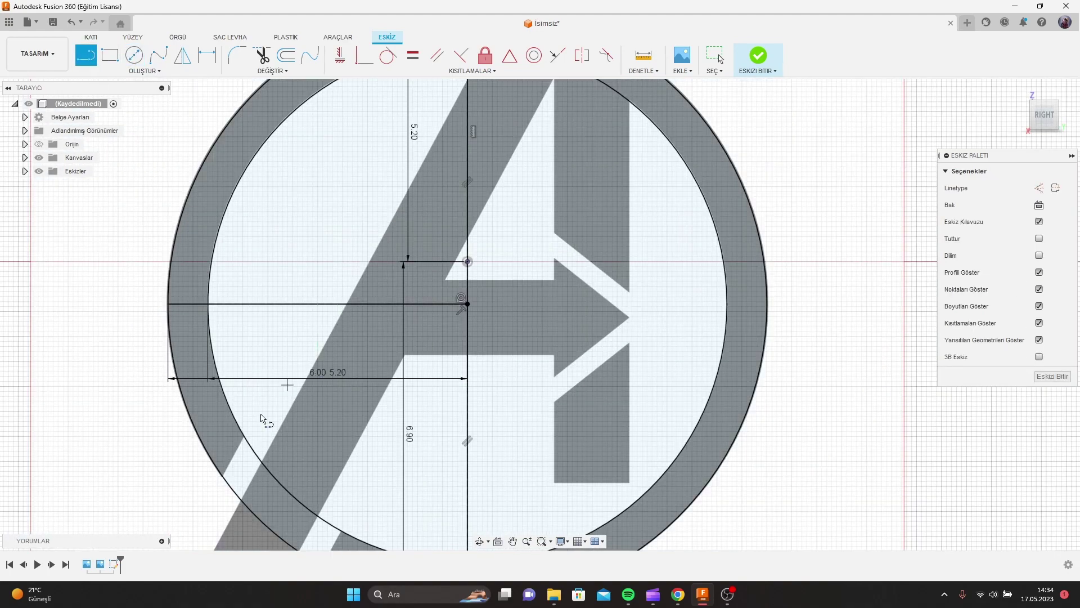
{"action": "scroll", "coordinate": [288, 422], "scroll_direction": "down", "scroll_amount": 1}
{"action": "middle_click_drag", "start_coordinate": [289, 420], "coordinate": [421, 234]}
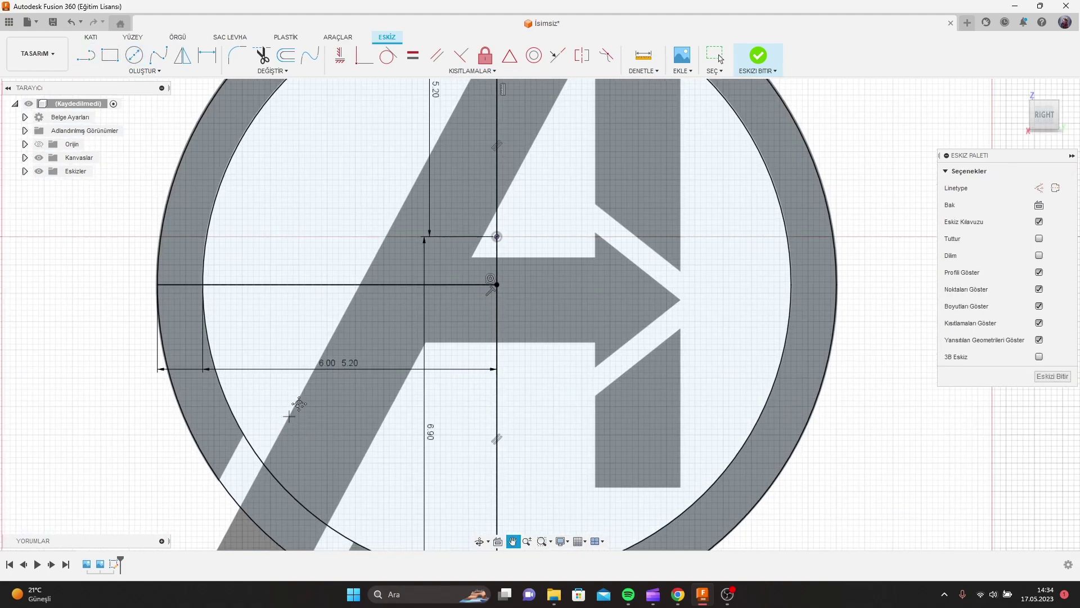
{"action": "scroll", "coordinate": [421, 234], "scroll_direction": "up", "scroll_amount": 1}
{"action": "scroll", "coordinate": [421, 235], "scroll_direction": "up", "scroll_amount": 2}
{"action": "scroll", "coordinate": [371, 251], "scroll_direction": "up", "scroll_amount": 2}
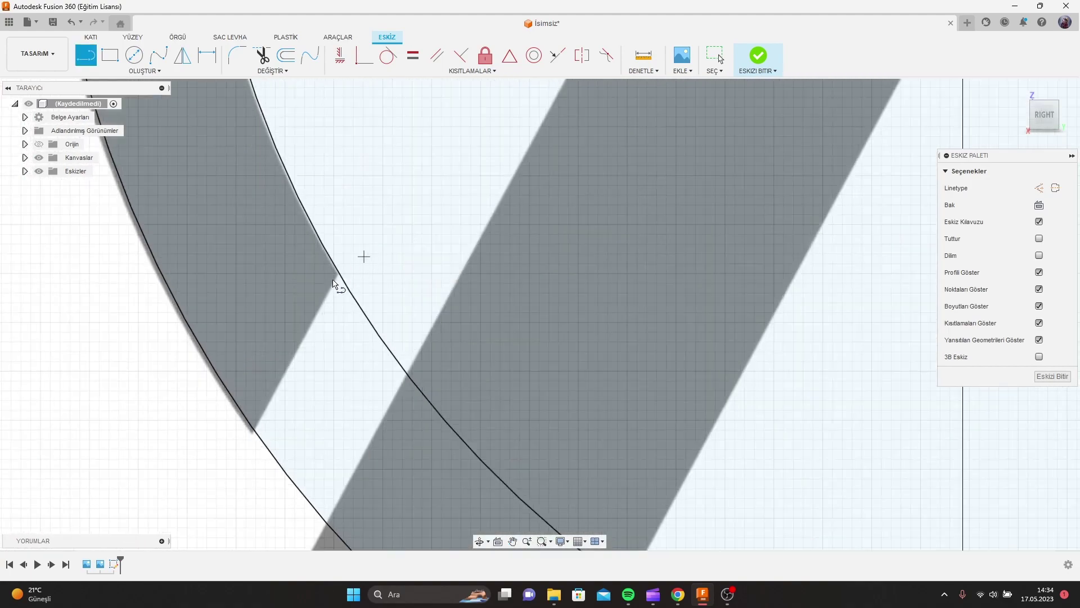
{"action": "left_click", "coordinate": [338, 274]}
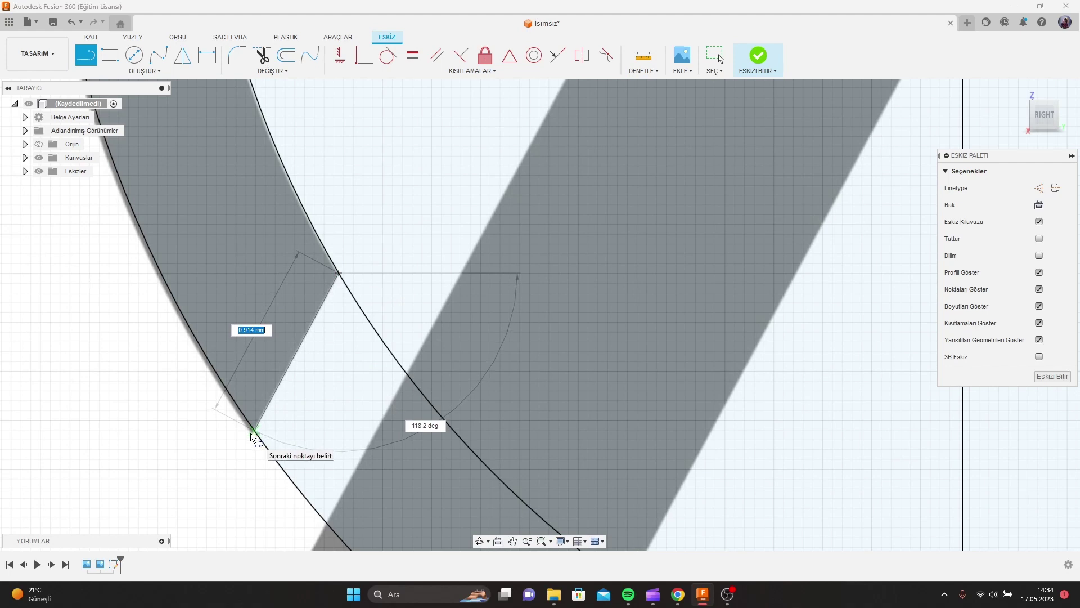
{"action": "double_click", "coordinate": [253, 431]}
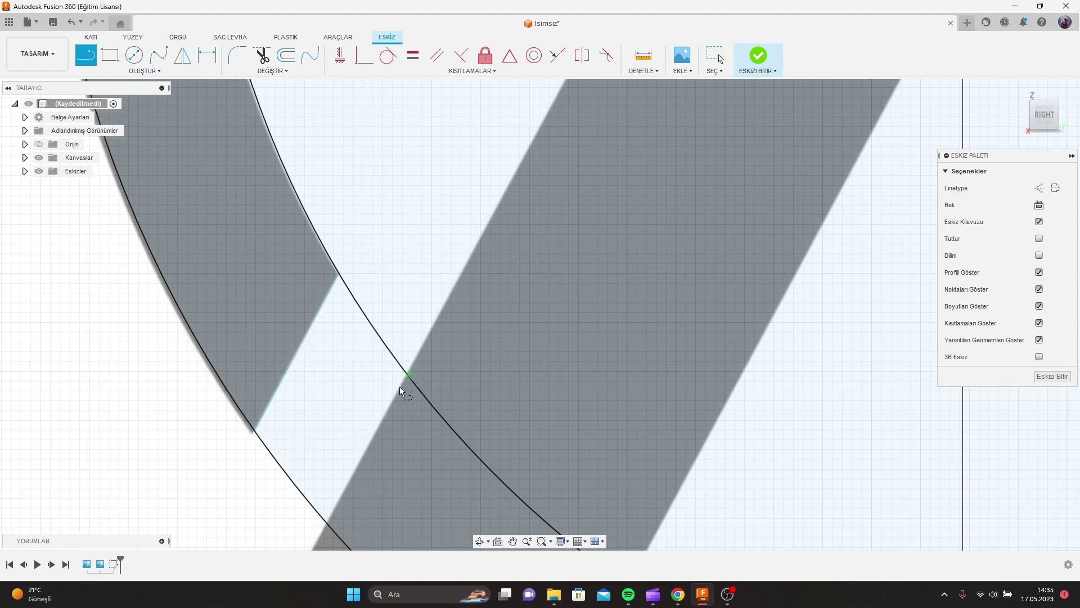
{"action": "left_click", "coordinate": [407, 374]}
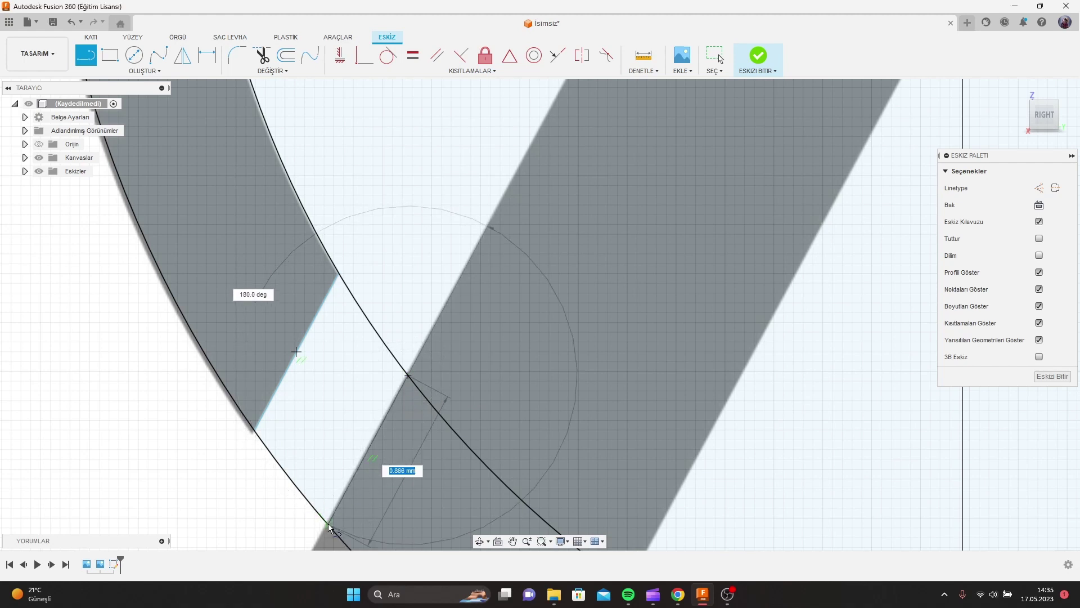
{"action": "left_click", "coordinate": [328, 526]}
{"action": "key", "text": "Escape"}
Step: Draw two more short lines across the ring at the remaining band edges
{"action": "middle_click_drag", "start_coordinate": [433, 481], "coordinate": [350, 244]}
{"action": "key", "text": "l"}
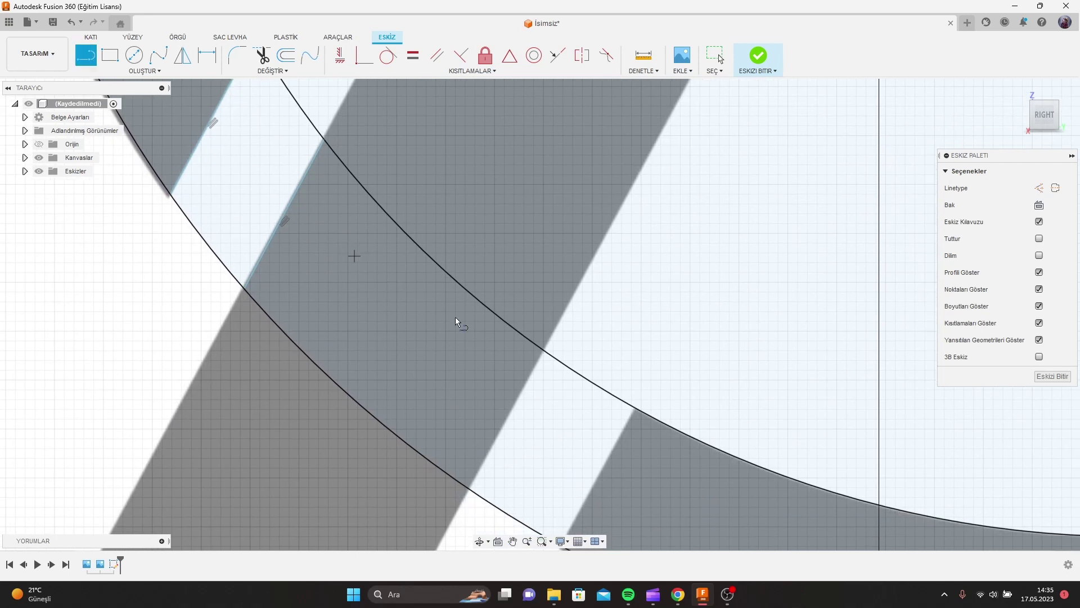
{"action": "left_click", "coordinate": [543, 353]}
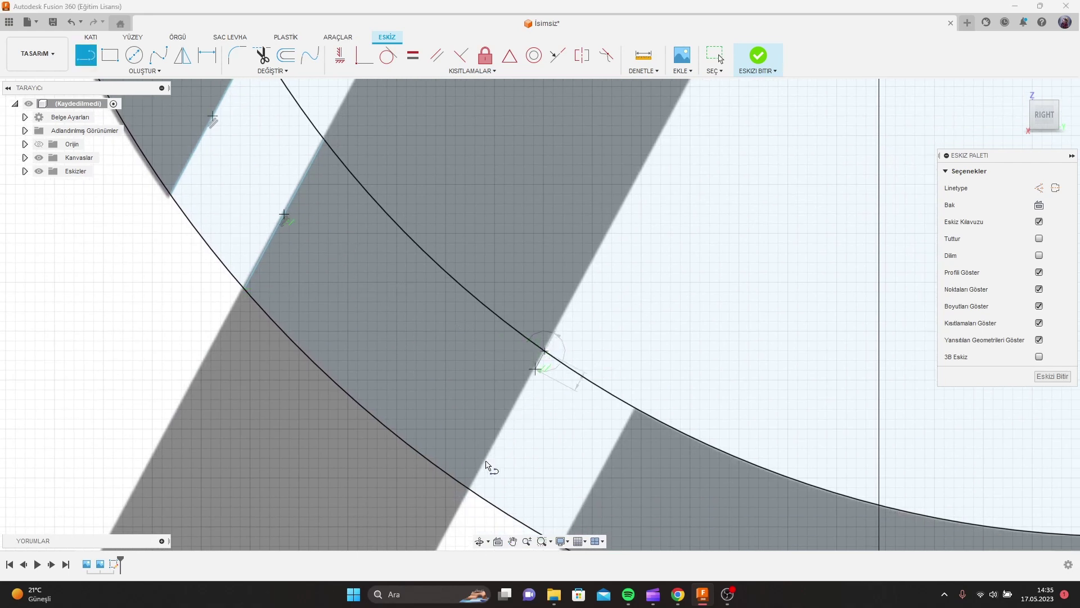
{"action": "left_click", "coordinate": [469, 491]}
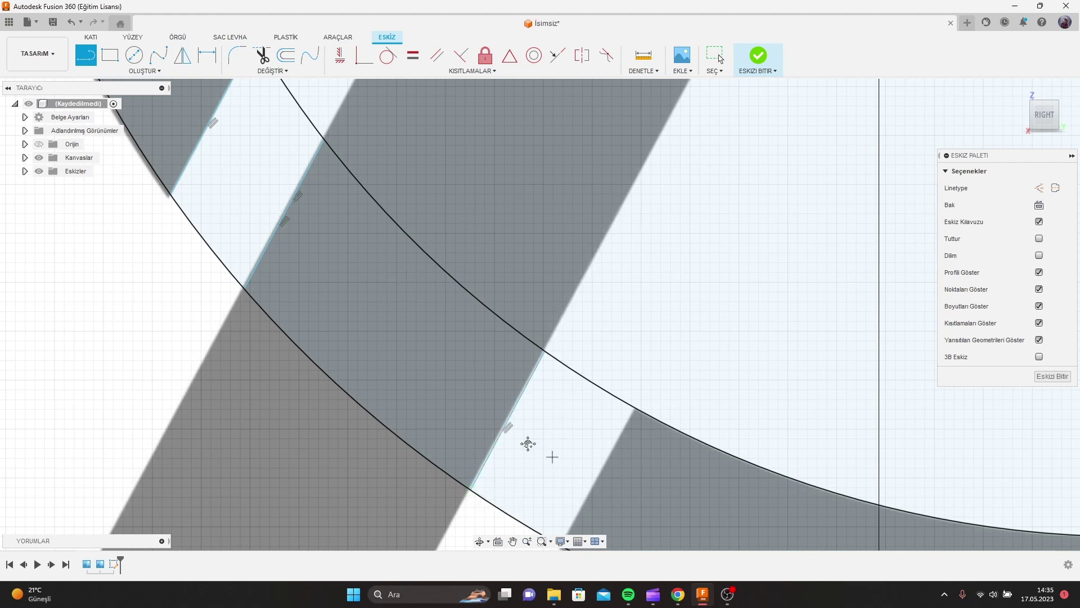
{"action": "middle_click_drag", "start_coordinate": [528, 444], "coordinate": [434, 388]}
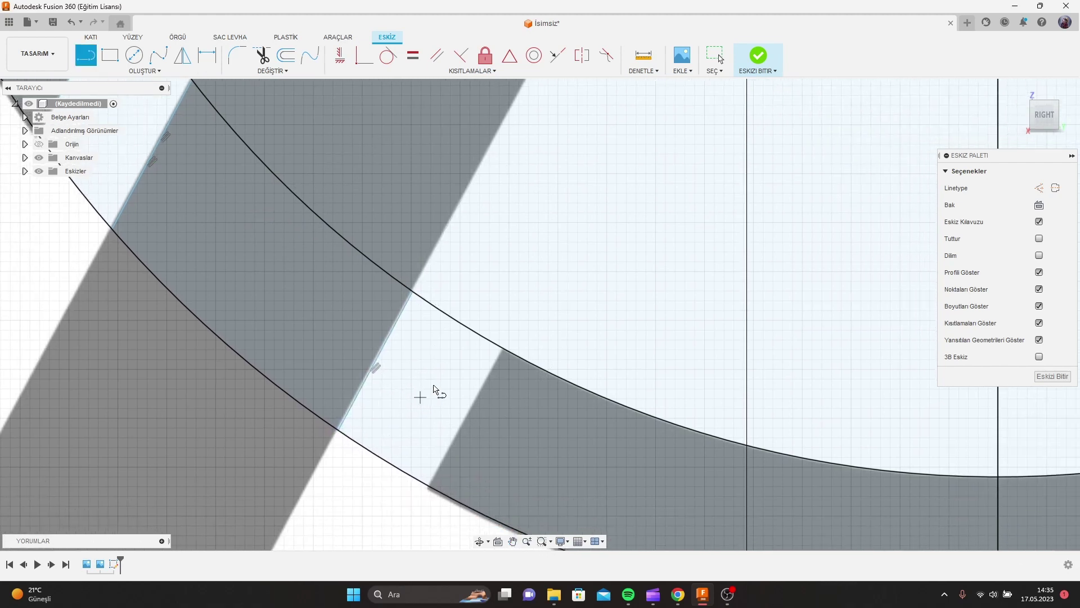
{"action": "left_click", "coordinate": [502, 350]}
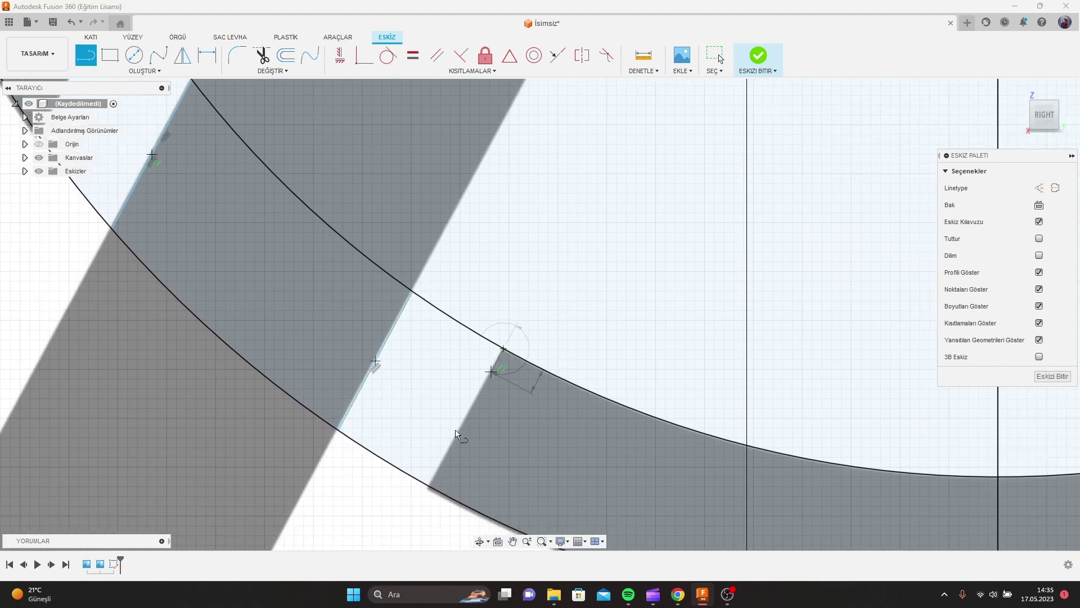
{"action": "left_click", "coordinate": [429, 489]}
{"action": "scroll", "coordinate": [493, 444], "scroll_direction": "down", "scroll_amount": 2}
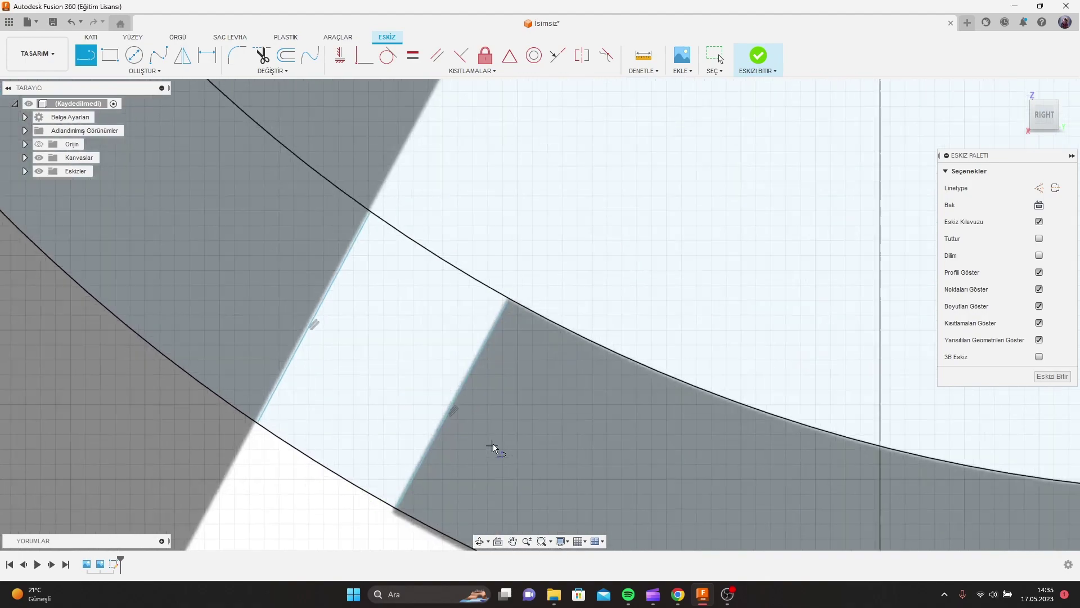
{"action": "scroll", "coordinate": [484, 438], "scroll_direction": "down", "scroll_amount": 3}
{"action": "scroll", "coordinate": [484, 437], "scroll_direction": "down", "scroll_amount": 4}
{"action": "mouse_move", "coordinate": [554, 242]}
{"action": "middle_mouse_down"}
{"action": "mouse_move", "coordinate": [556, 288]}
{"action": "mouse_move", "coordinate": [498, 380]}
{"action": "middle_mouse_up"}
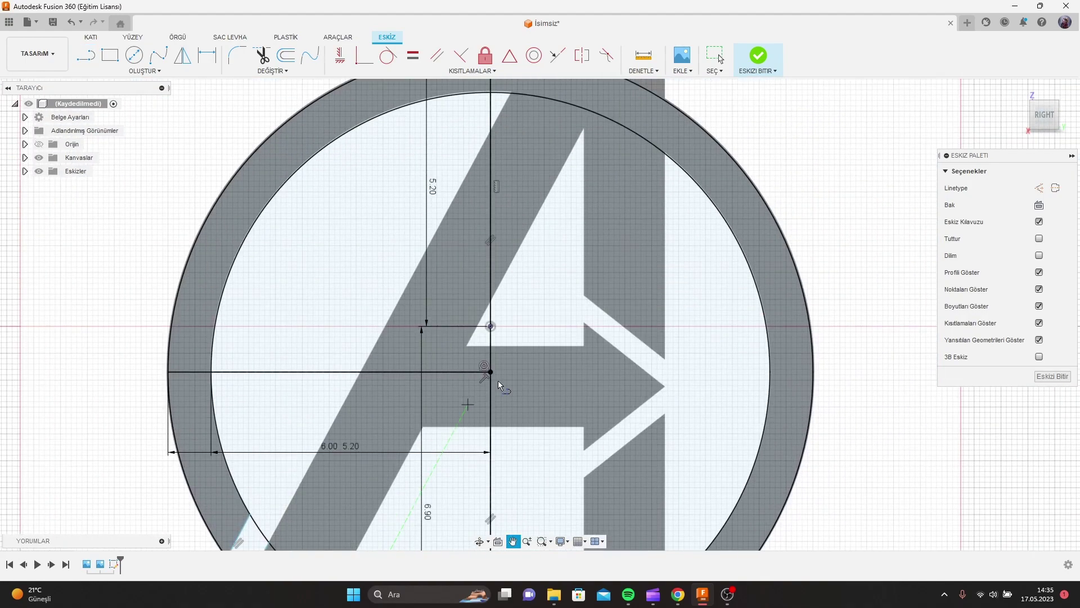
Step: Draw a 2 mm line from where the A's leg meets the circle
{"action": "scroll", "coordinate": [504, 380], "scroll_direction": "down", "scroll_amount": 3}
{"action": "scroll", "coordinate": [504, 380], "scroll_direction": "up", "scroll_amount": 3}
{"action": "middle_click_drag", "start_coordinate": [425, 372], "coordinate": [489, 334]}
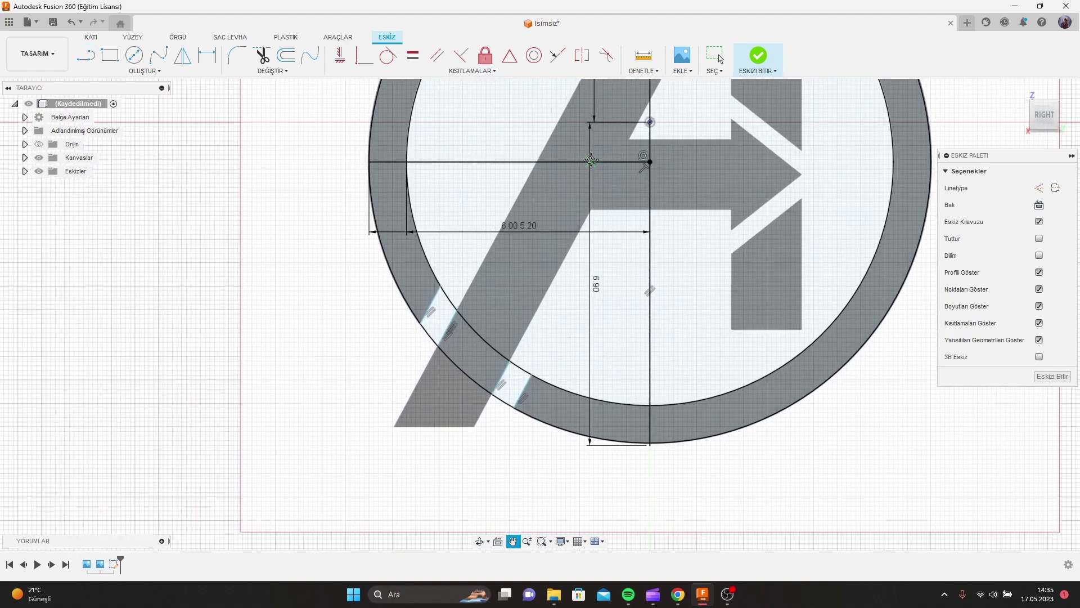
{"action": "scroll", "coordinate": [489, 333], "scroll_direction": "down", "scroll_amount": 3}
{"action": "scroll", "coordinate": [436, 386], "scroll_direction": "up", "scroll_amount": 3}
{"action": "scroll", "coordinate": [437, 387], "scroll_direction": "up", "scroll_amount": 4}
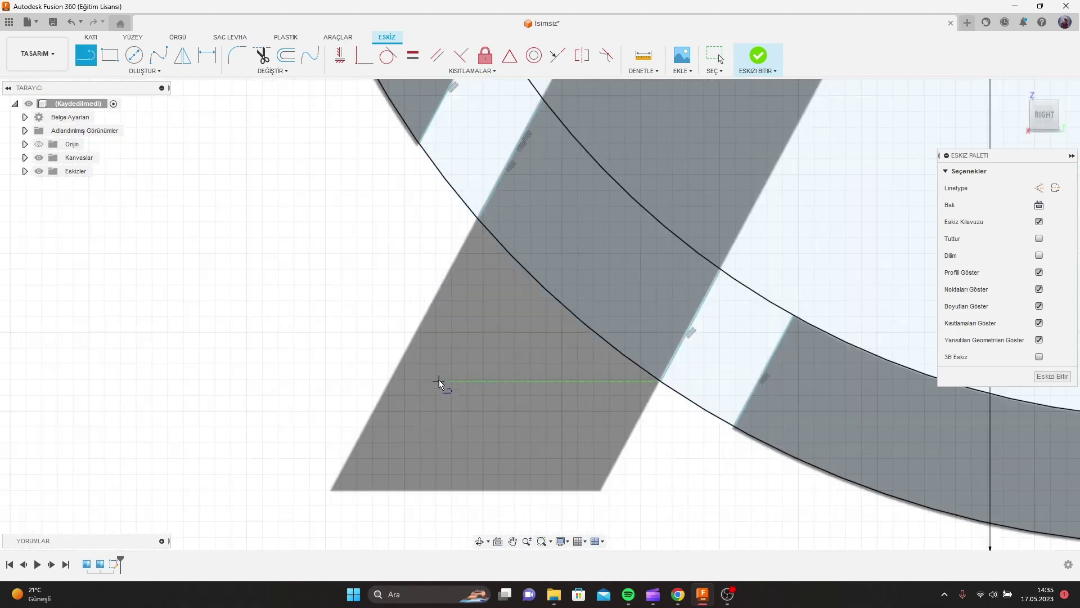
{"action": "left_click", "coordinate": [475, 232]}
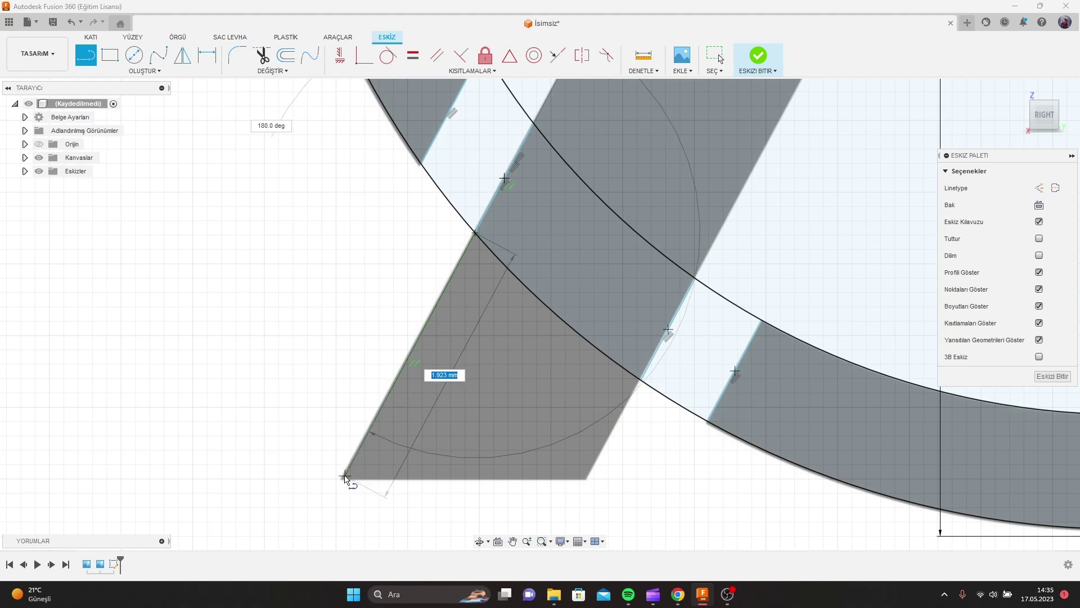
{"action": "type", "text": "2"}
{"action": "key", "text": "Tab"}
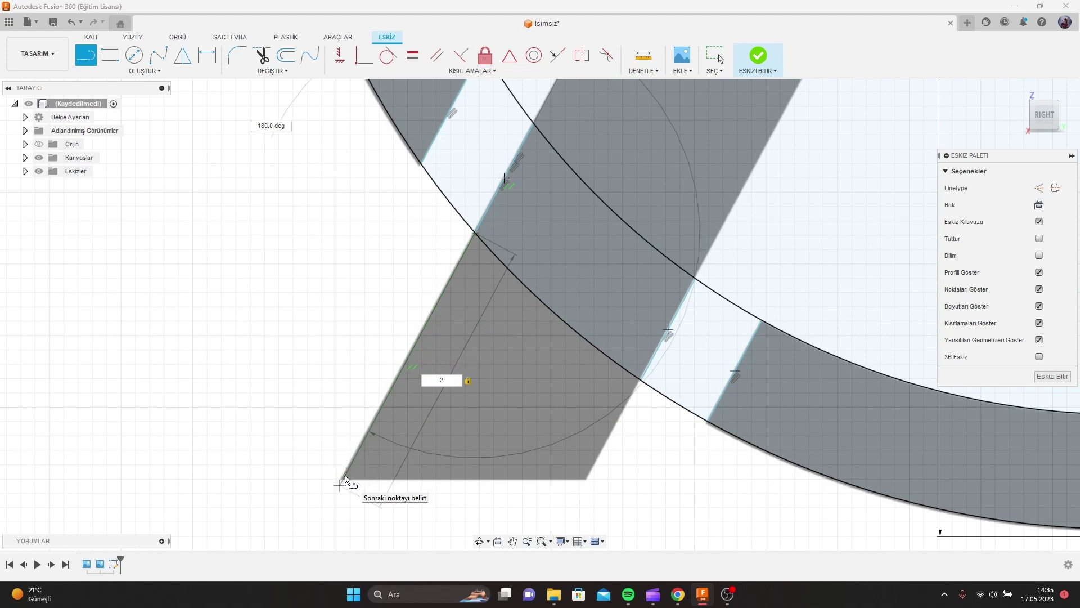
{"action": "left_click", "coordinate": [345, 479]}
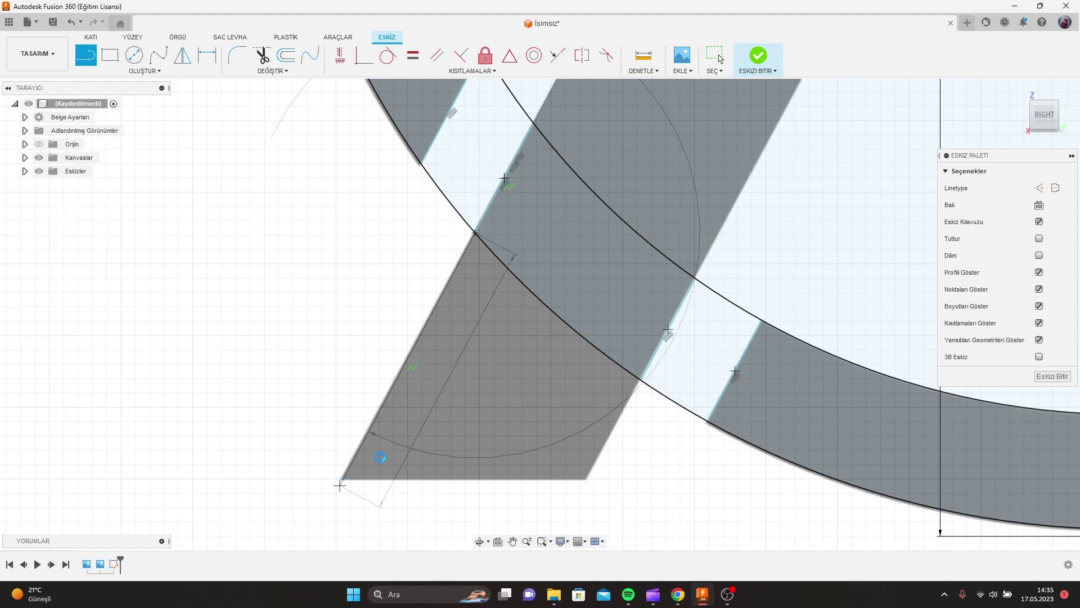
{"action": "key", "text": "Escape"}
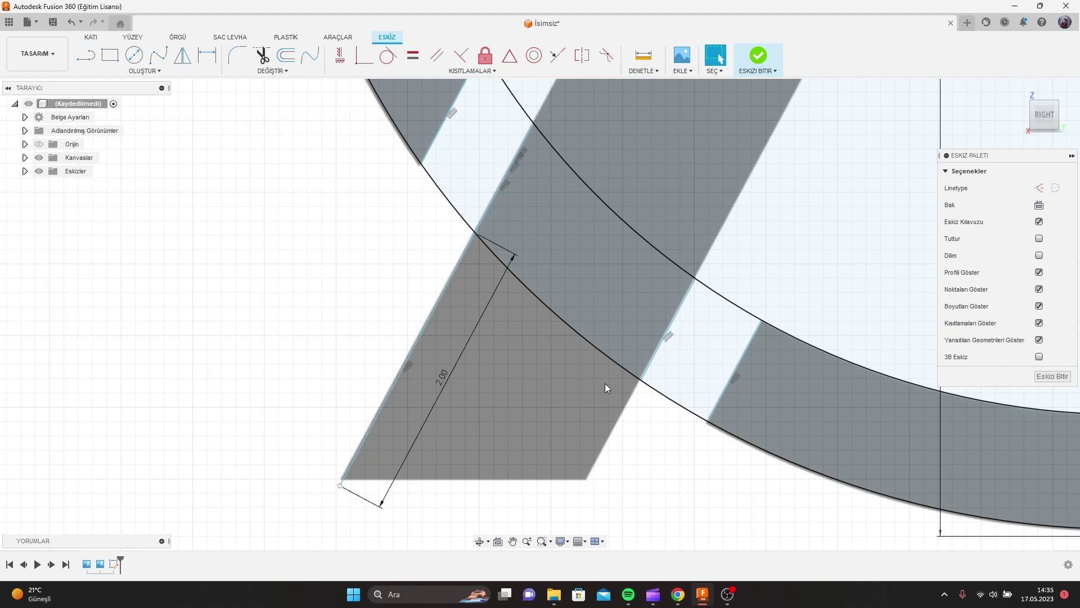
Step: Draw the leg's right-side line and a flat bottom edge closing the leg's foot
{"action": "left_click", "coordinate": [86, 55]}
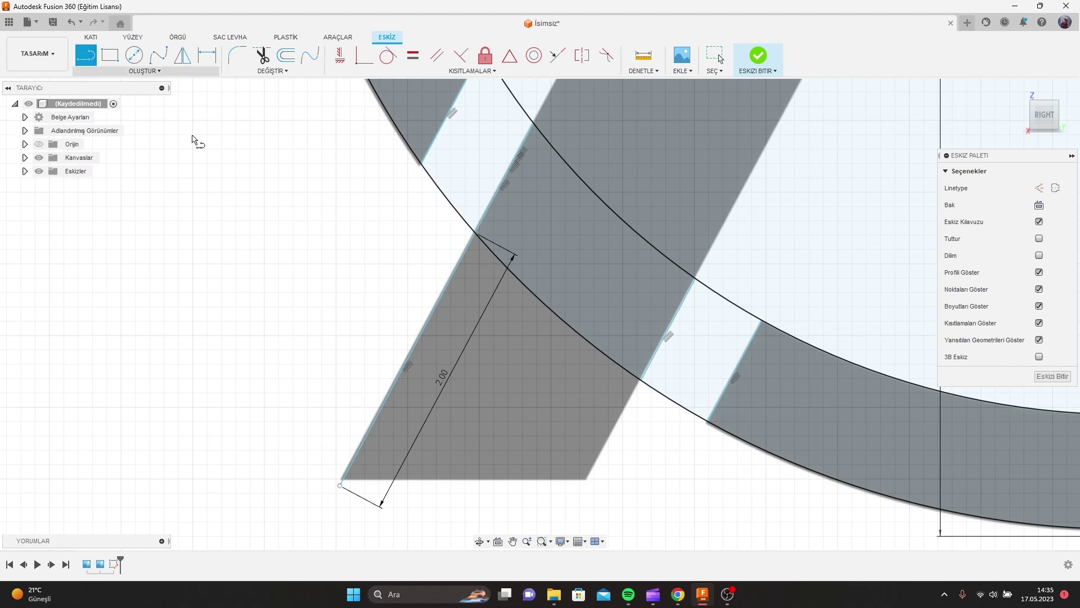
{"action": "left_click", "coordinate": [642, 382]}
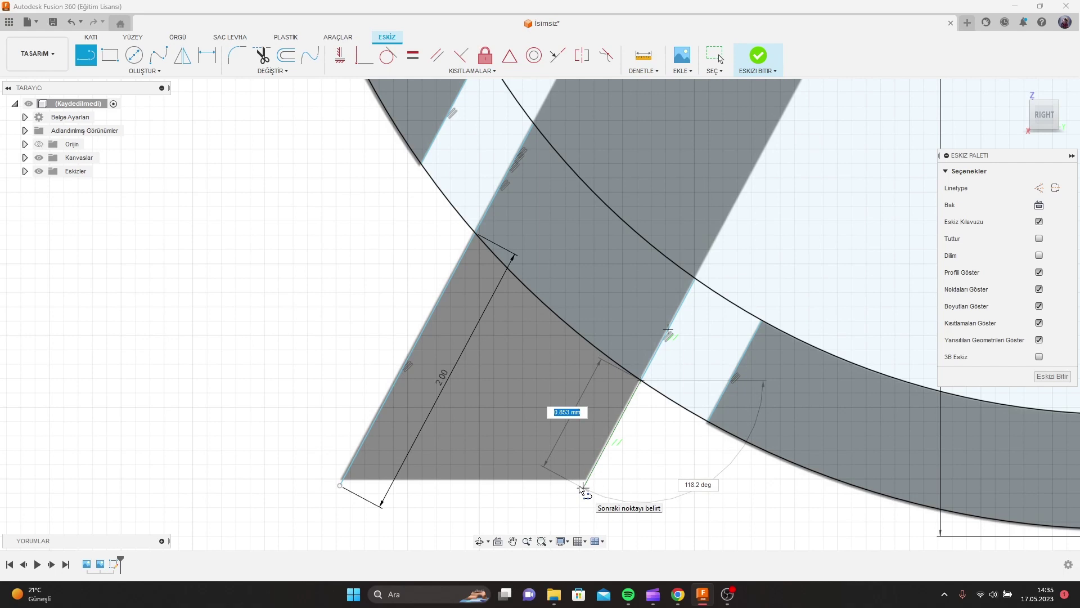
{"action": "left_click", "coordinate": [582, 487]}
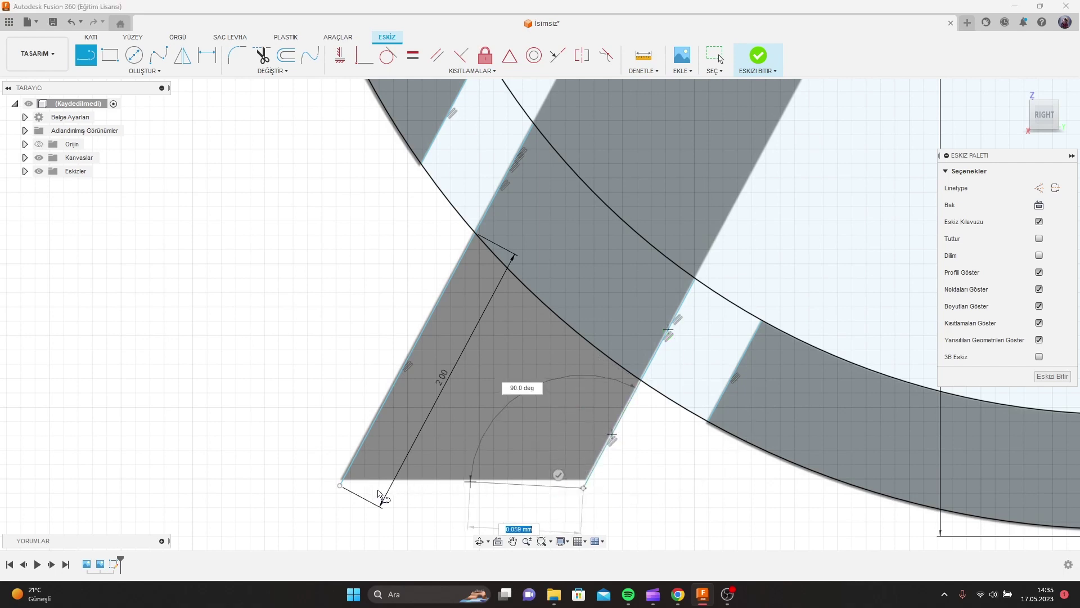
{"action": "key", "text": "Escape"}
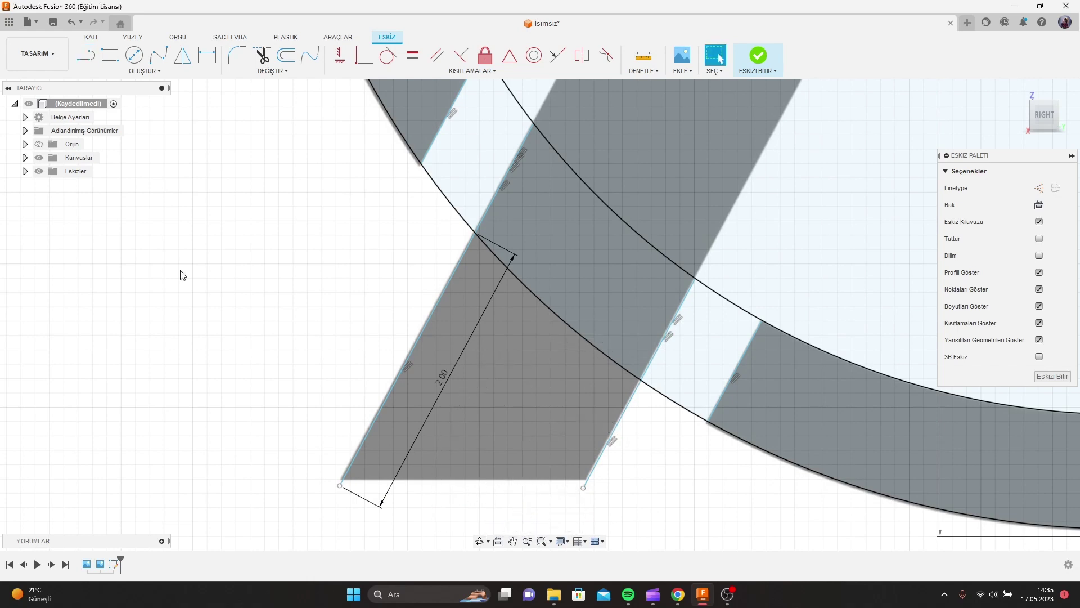
{"action": "left_click", "coordinate": [85, 54]}
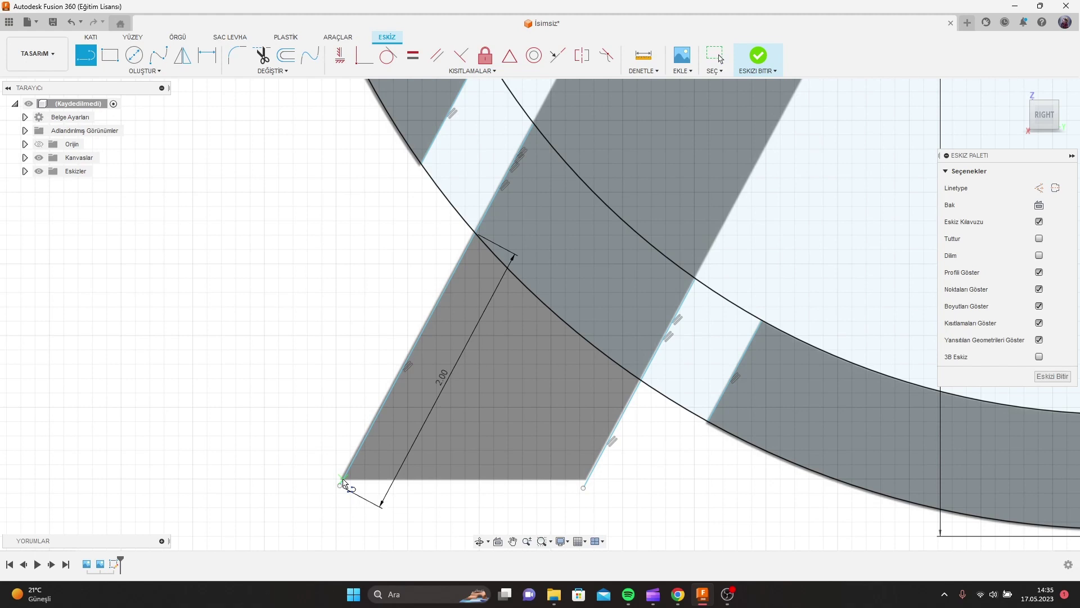
{"action": "left_click", "coordinate": [344, 480]}
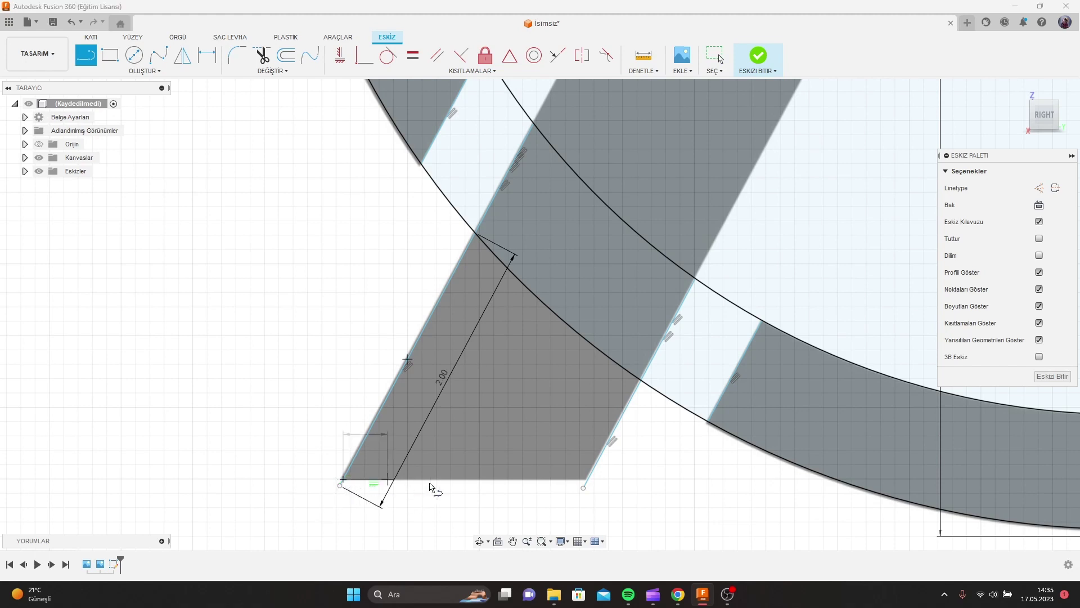
{"action": "left_click", "coordinate": [587, 481]}
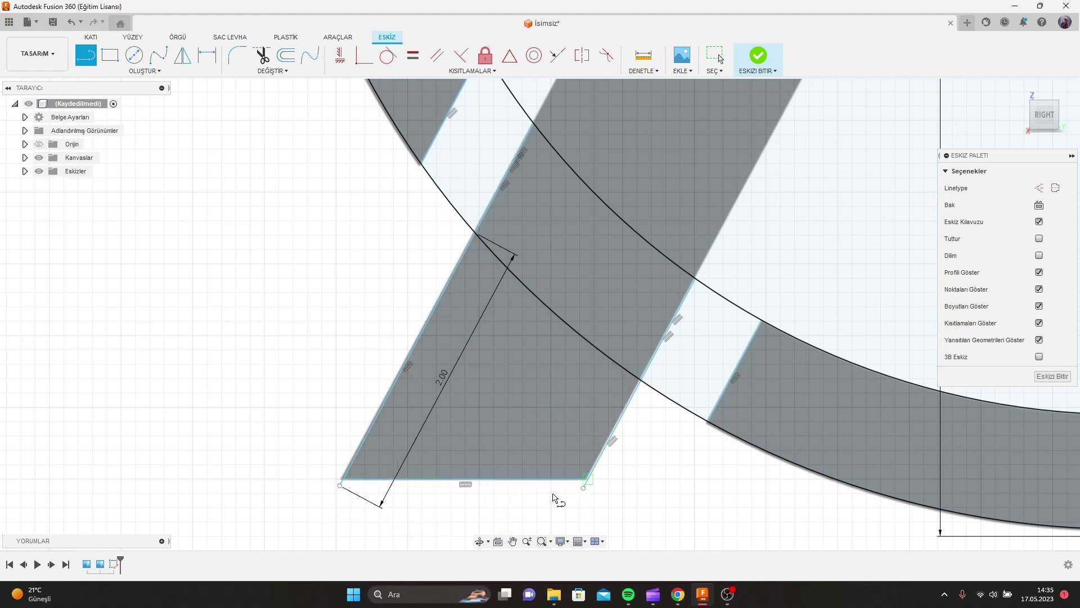
Step: Trim the overshoot line ends and ring arc pieces crossing the A's lower-left leg
{"action": "key", "text": "t"}
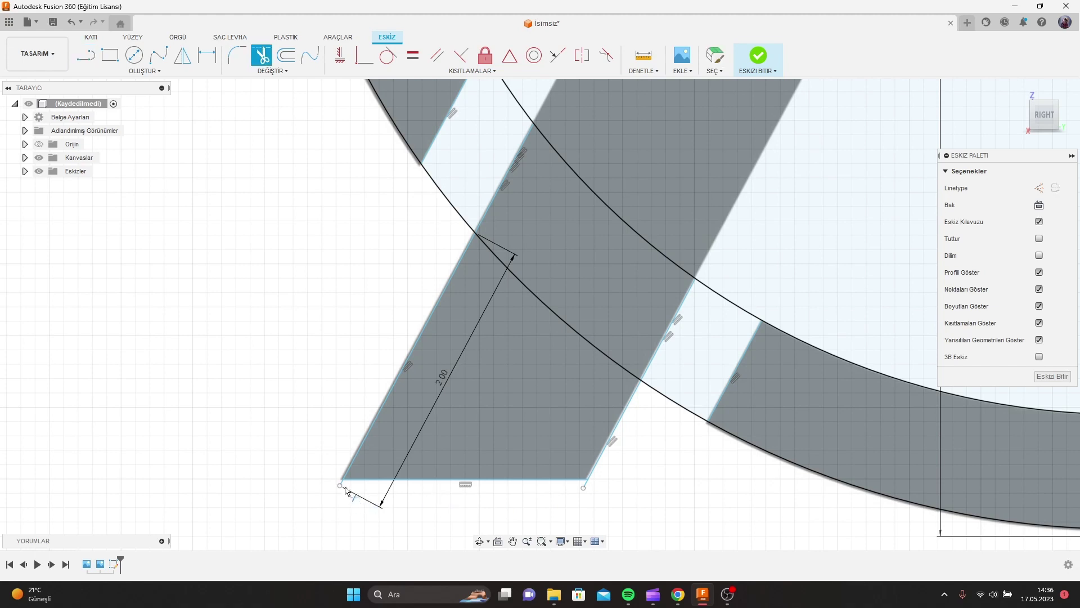
{"action": "left_click", "coordinate": [350, 490]}
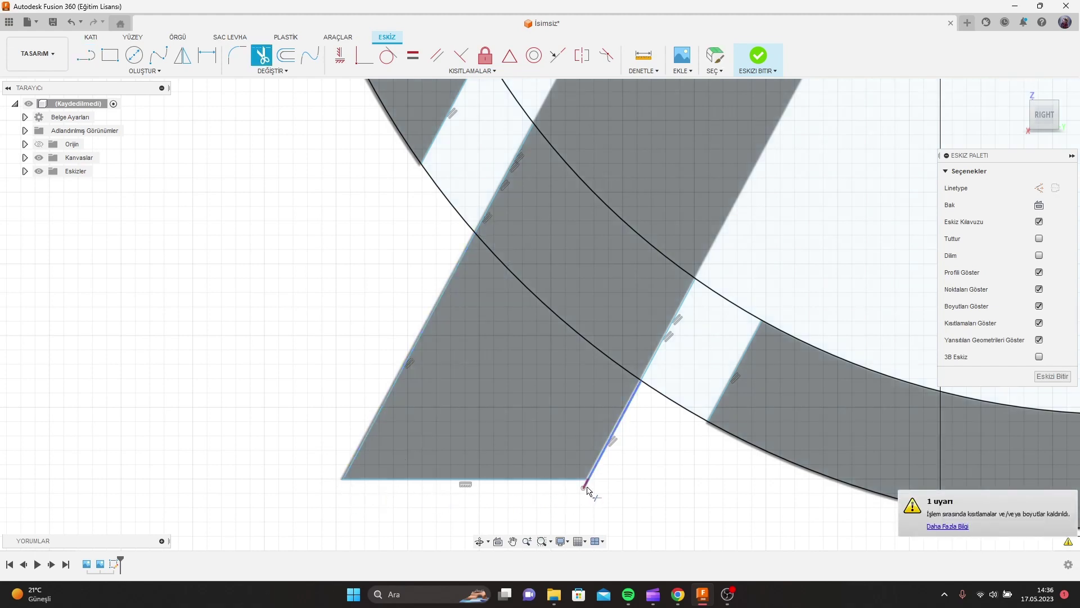
{"action": "left_click", "coordinate": [587, 491]}
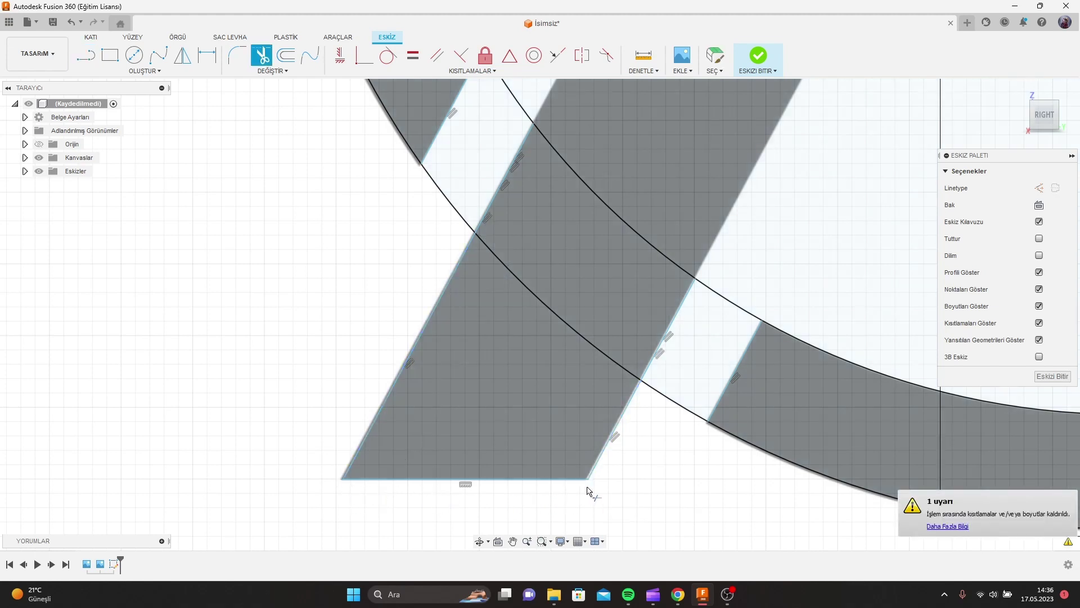
{"action": "left_click", "coordinate": [598, 349]}
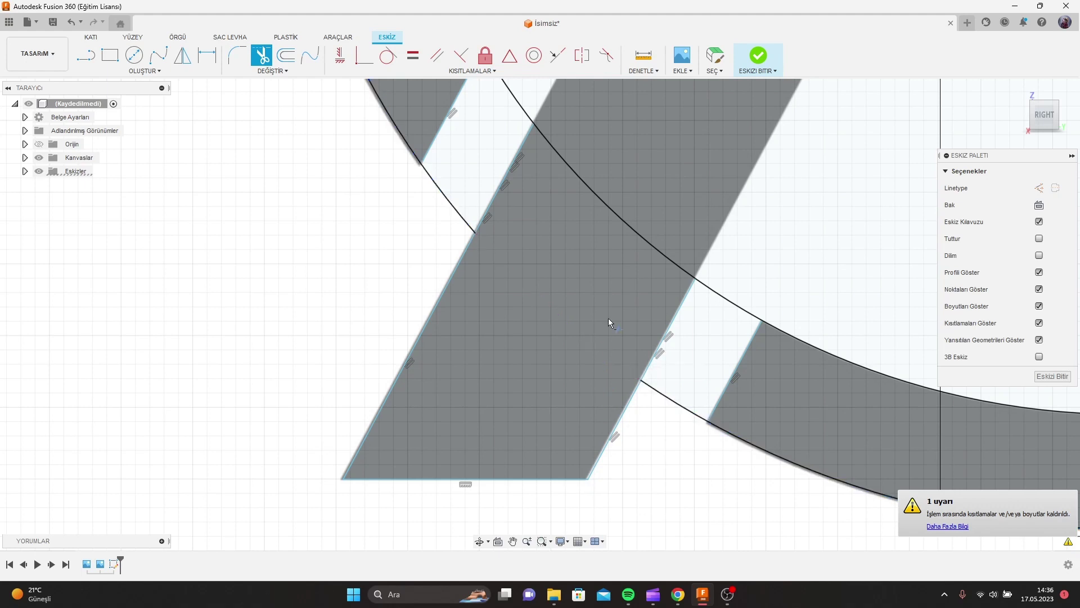
{"action": "left_click", "coordinate": [641, 239]}
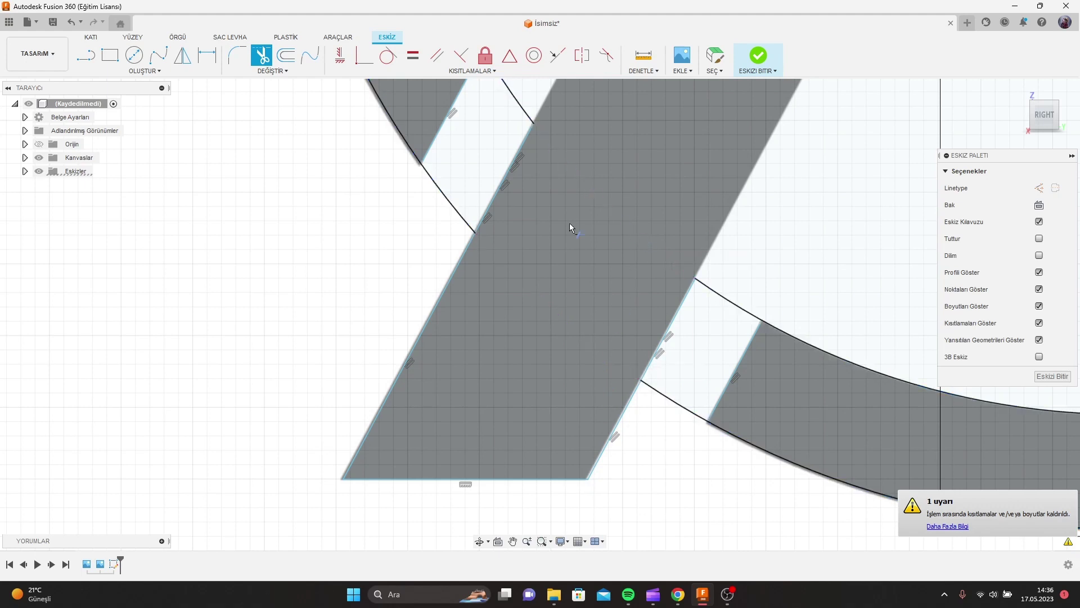
{"action": "left_click", "coordinate": [451, 204]}
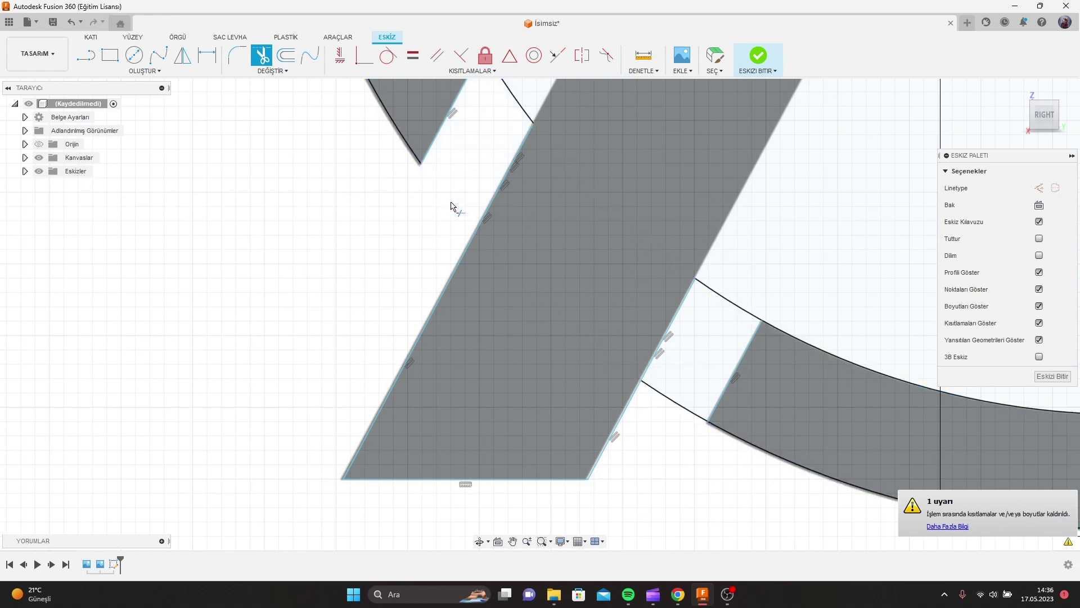
{"action": "left_click", "coordinate": [521, 111]}
{"action": "left_click", "coordinate": [732, 308]}
{"action": "left_click", "coordinate": [682, 406]}
{"action": "scroll", "coordinate": [675, 406], "scroll_direction": "up", "scroll_amount": 2}
{"action": "scroll", "coordinate": [675, 407], "scroll_direction": "down", "scroll_amount": 3}
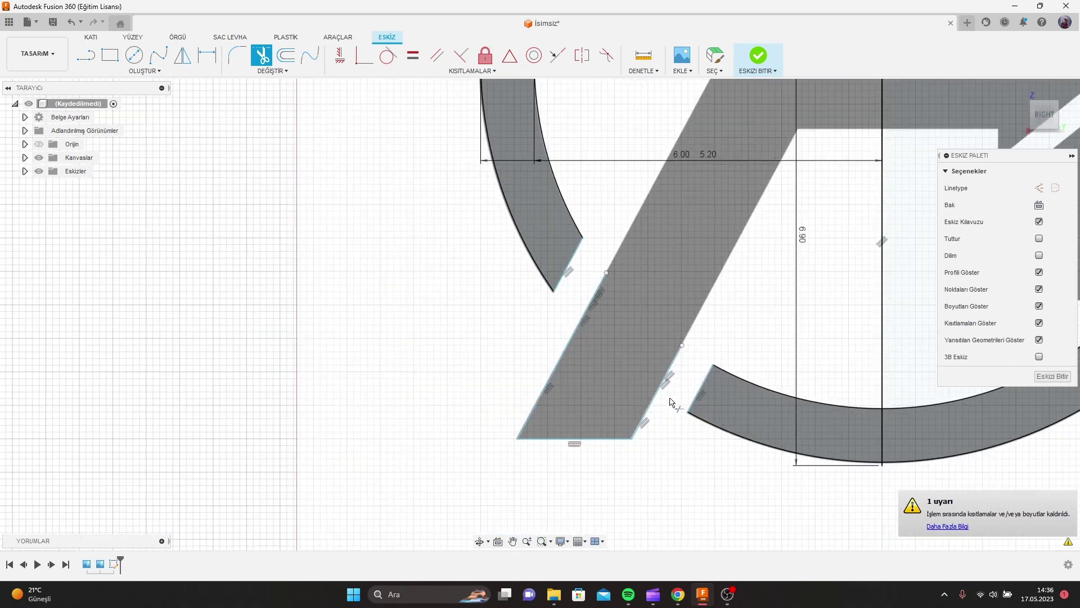
{"action": "middle_click_drag", "start_coordinate": [717, 199], "coordinate": [491, 384]}
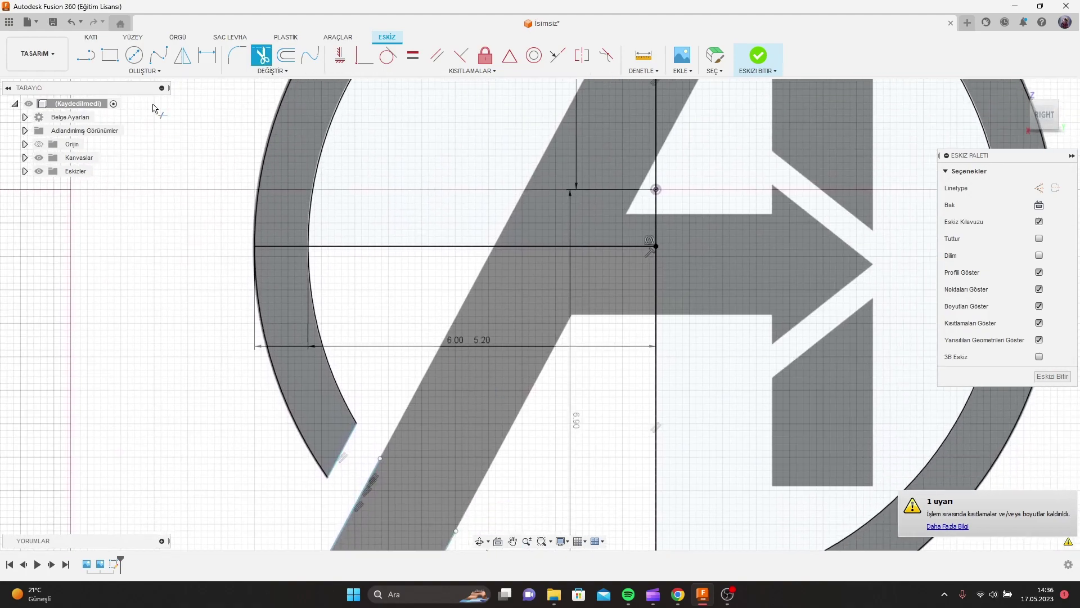
Step: Frame the whole logo and draw a line tracing the A's stripe edge down from the ring
{"action": "left_click", "coordinate": [87, 63]}
{"action": "scroll", "coordinate": [487, 367], "scroll_direction": "up", "scroll_amount": 2}
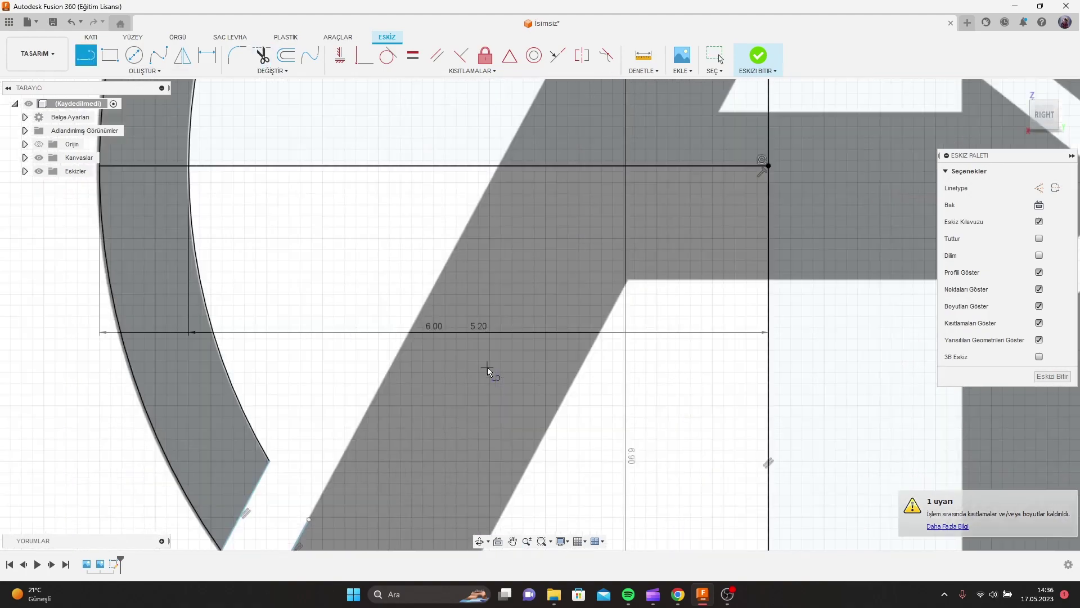
{"action": "scroll", "coordinate": [488, 366], "scroll_direction": "down", "scroll_amount": 3}
{"action": "scroll", "coordinate": [488, 366], "scroll_direction": "down", "scroll_amount": 3}
{"action": "middle_click_drag", "start_coordinate": [487, 366], "coordinate": [516, 282]}
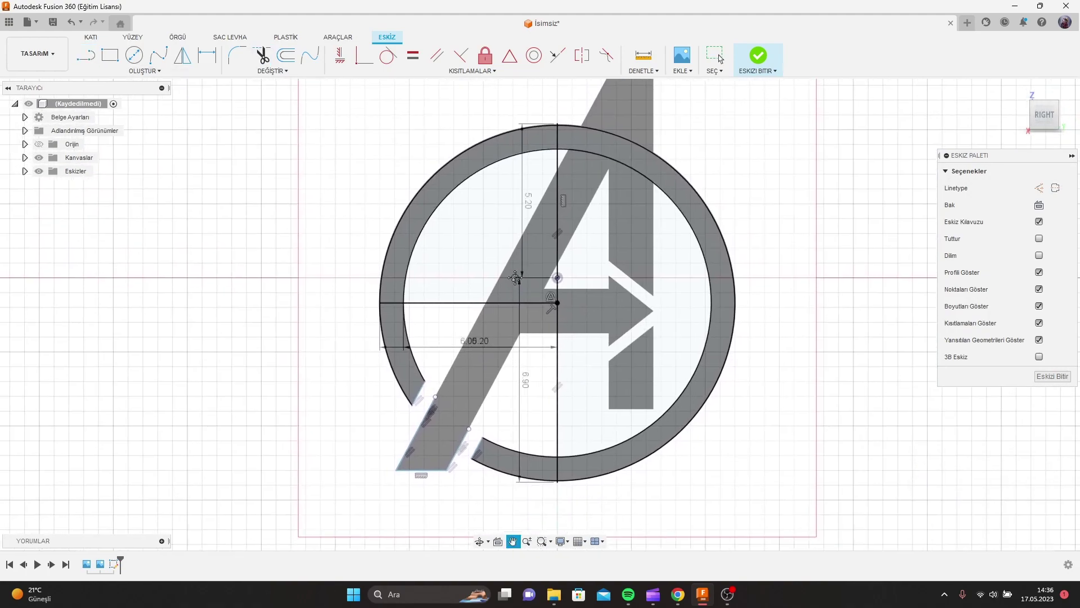
{"action": "scroll", "coordinate": [483, 331], "scroll_direction": "up", "scroll_amount": 2}
{"action": "left_click", "coordinate": [417, 419]}
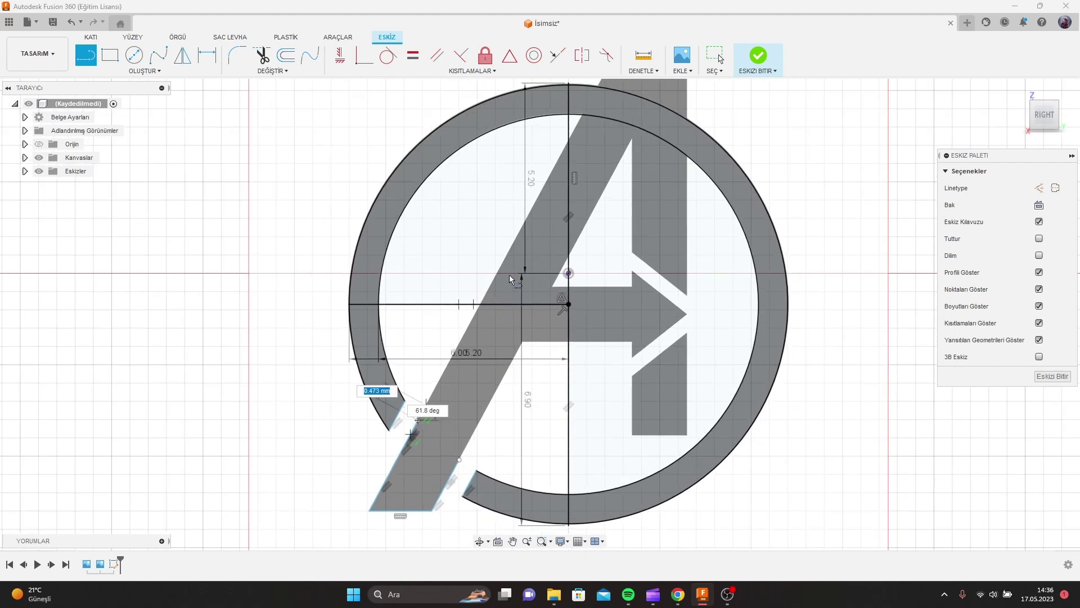
{"action": "left_click", "coordinate": [581, 117]}
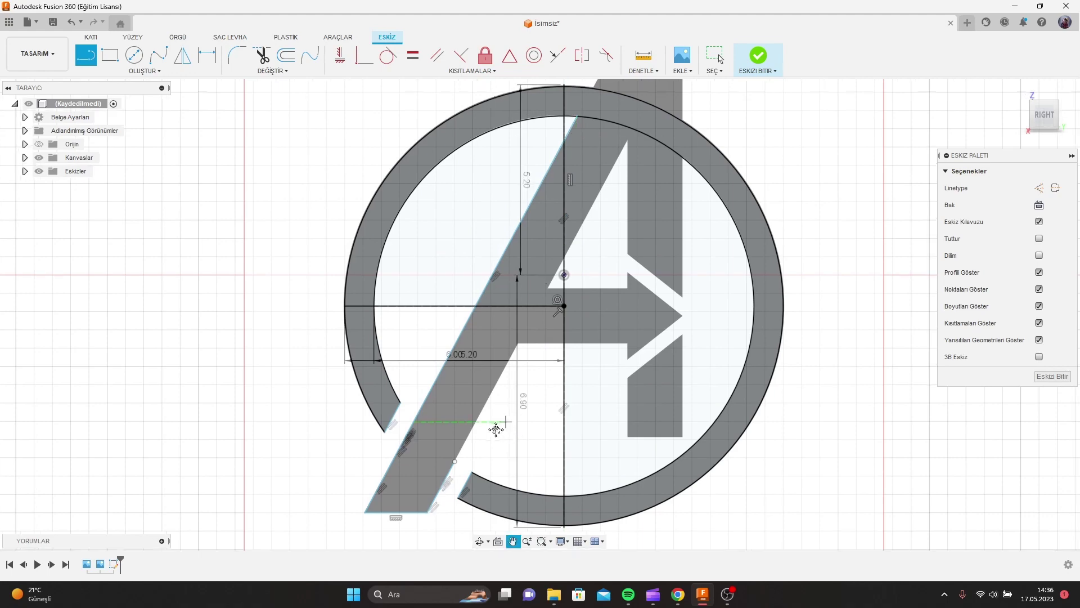
{"action": "scroll", "coordinate": [489, 428], "scroll_direction": "up", "scroll_amount": 2}
{"action": "scroll", "coordinate": [470, 420], "scroll_direction": "up", "scroll_amount": 1}
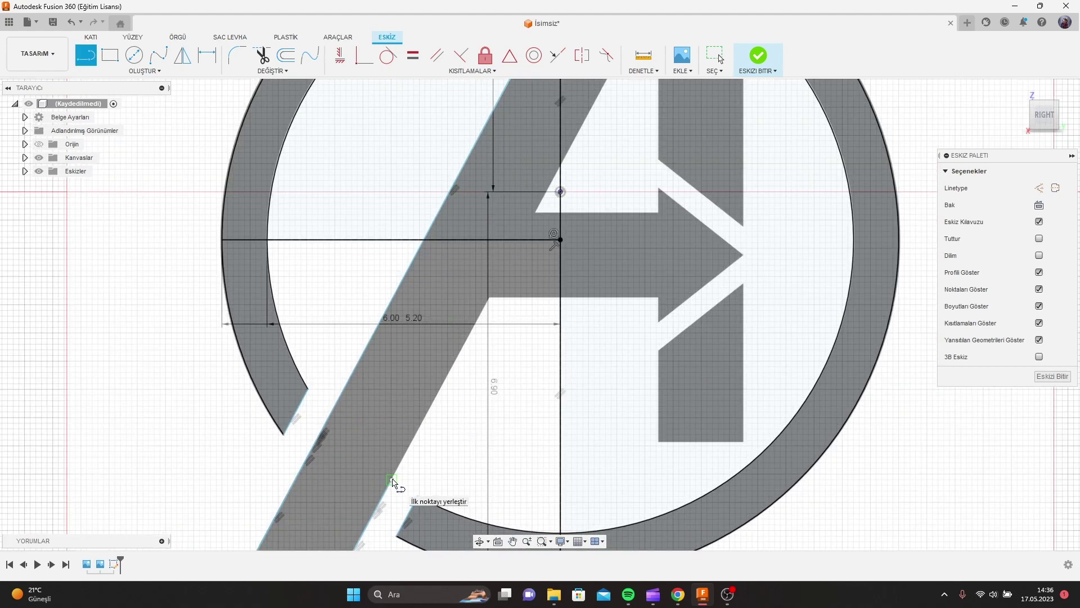
{"action": "left_click", "coordinate": [392, 482]}
{"action": "key", "text": "Escape"}
Step: Add a short line along the A's inner stripe edge ending at the inner ring
{"action": "middle_click_drag", "start_coordinate": [712, 23], "coordinate": [555, 253]}
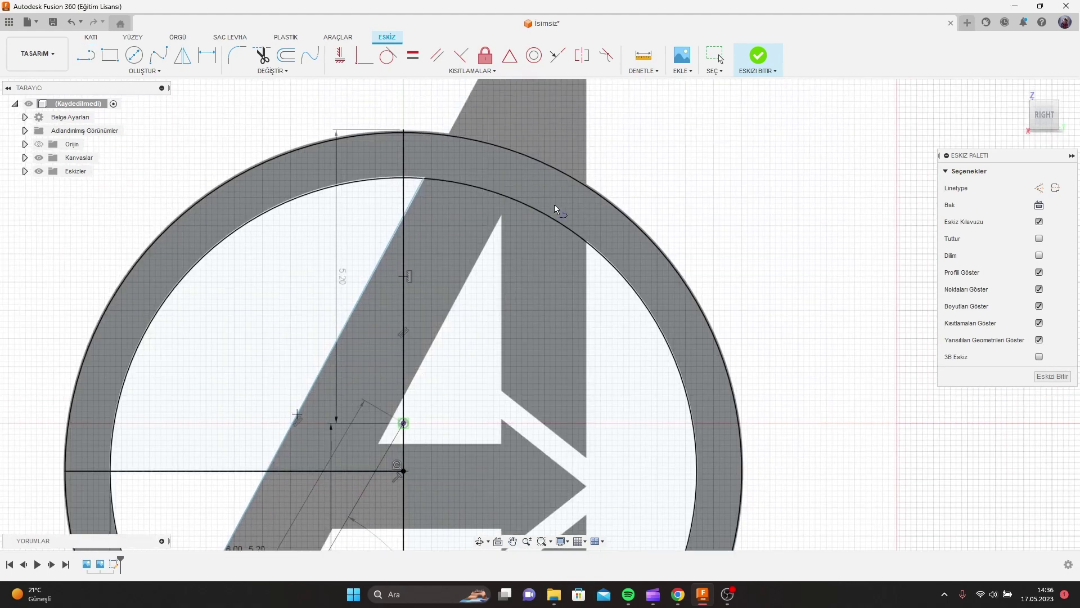
{"action": "key", "text": "l"}
{"action": "left_click", "coordinate": [497, 208]}
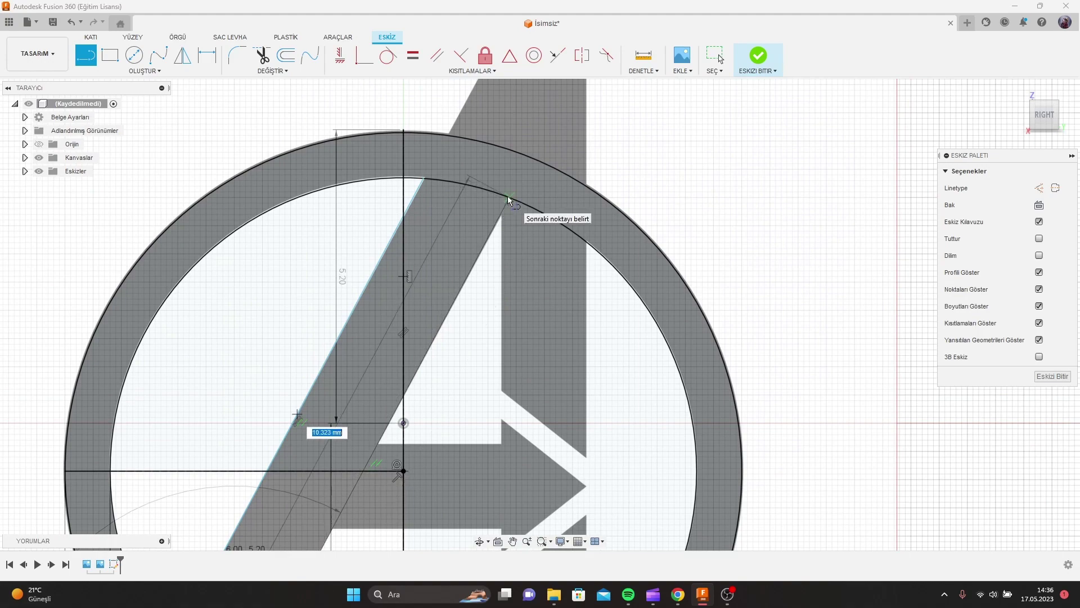
{"action": "left_click", "coordinate": [507, 196]}
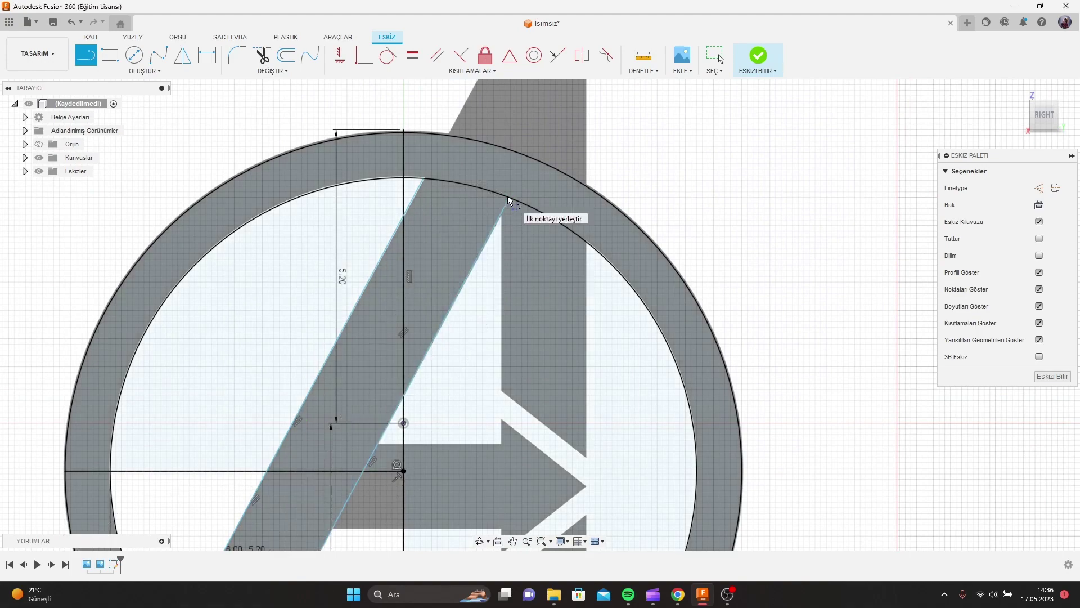
{"action": "key", "text": "Escape"}
Step: Pan down toward the arrow and zoom to frame it for more lines
{"action": "middle_click_drag", "start_coordinate": [424, 389], "coordinate": [523, 225]}
{"action": "scroll", "coordinate": [522, 225], "scroll_direction": "up", "scroll_amount": 3}
{"action": "key", "text": "l"}
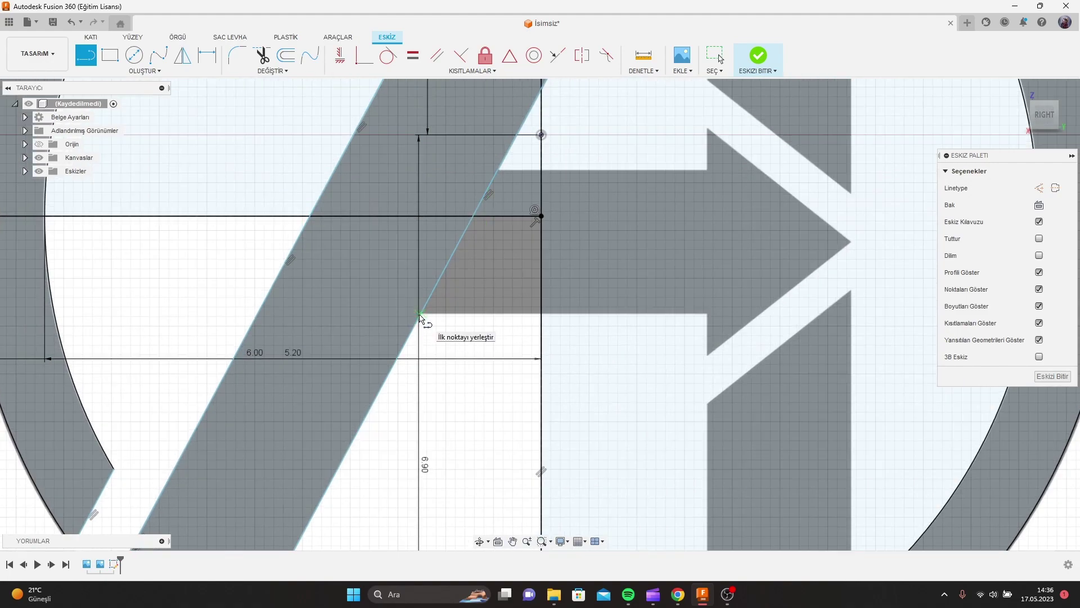
{"action": "scroll", "coordinate": [421, 318], "scroll_direction": "up", "scroll_amount": 3}
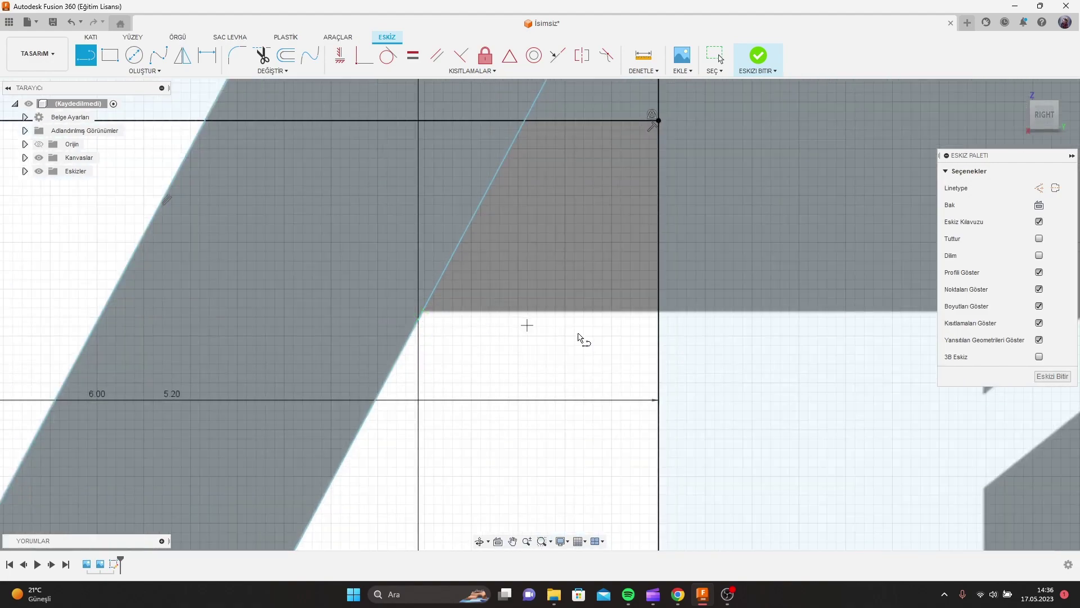
{"action": "scroll", "coordinate": [581, 340], "scroll_direction": "down", "scroll_amount": 3}
{"action": "scroll", "coordinate": [576, 340], "scroll_direction": "down", "scroll_amount": 3}
{"action": "scroll", "coordinate": [574, 345], "scroll_direction": "down", "scroll_amount": 3}
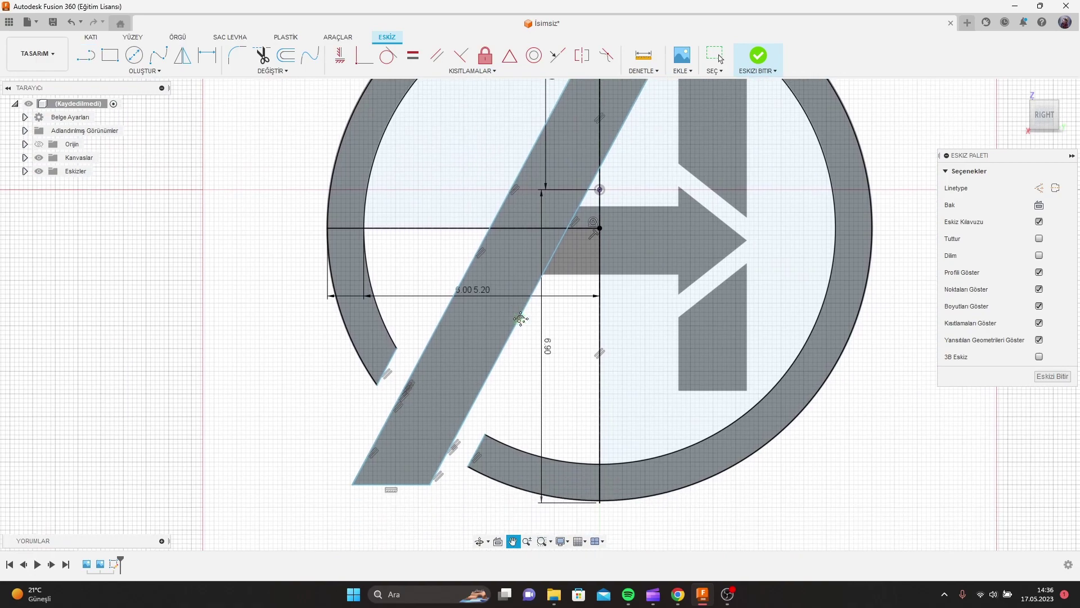
Step: Draw a line from the ring to the A's top-left corner, then across to the top-right corner
{"action": "scroll", "coordinate": [540, 322], "scroll_direction": "up", "scroll_amount": 5}
{"action": "key", "text": "Escape"}
{"action": "key", "text": "l"}
{"action": "scroll", "coordinate": [542, 320], "scroll_direction": "up", "scroll_amount": 2}
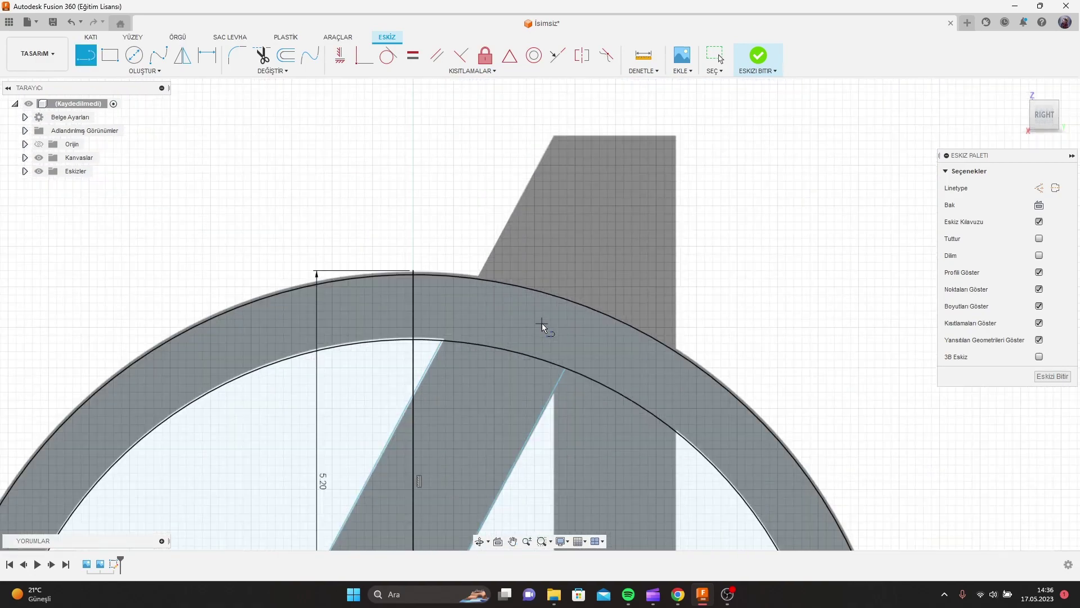
{"action": "scroll", "coordinate": [542, 323], "scroll_direction": "up", "scroll_amount": 1}
{"action": "scroll", "coordinate": [535, 303], "scroll_direction": "up", "scroll_amount": 2}
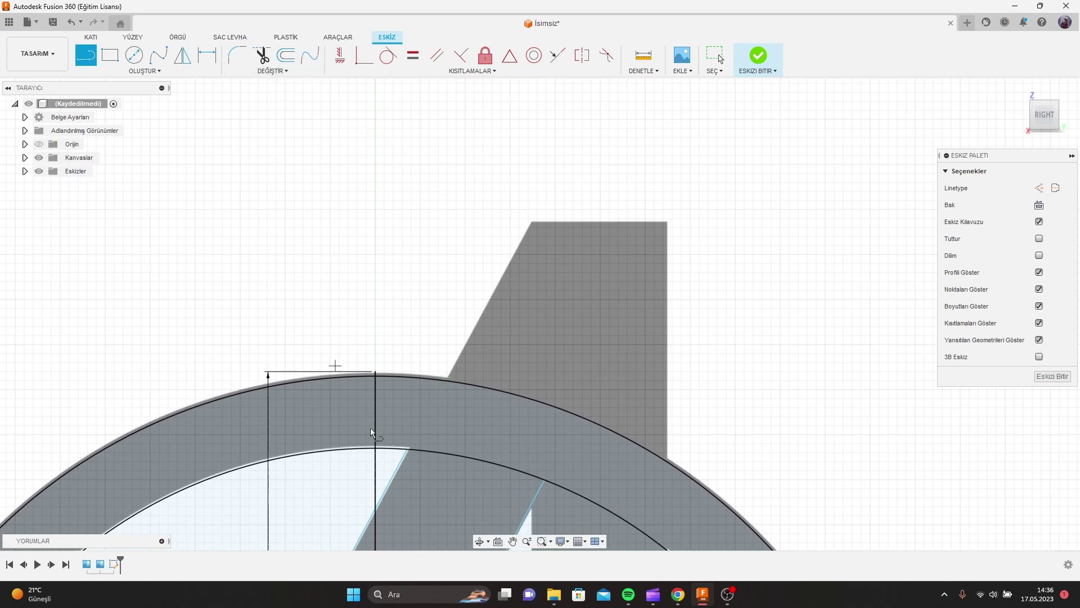
{"action": "left_click", "coordinate": [409, 449]}
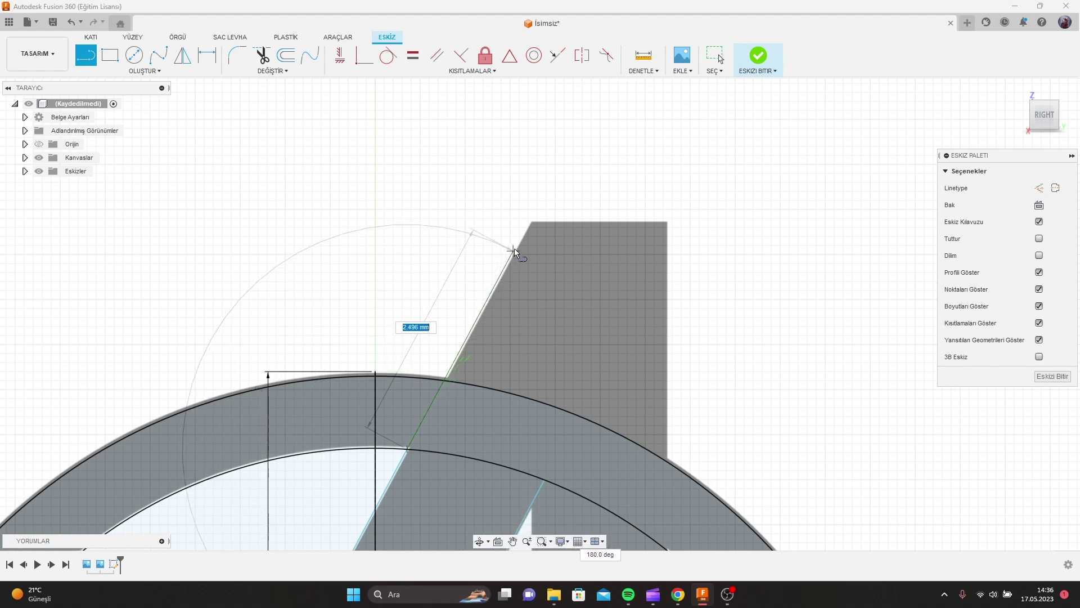
{"action": "left_click", "coordinate": [528, 222]}
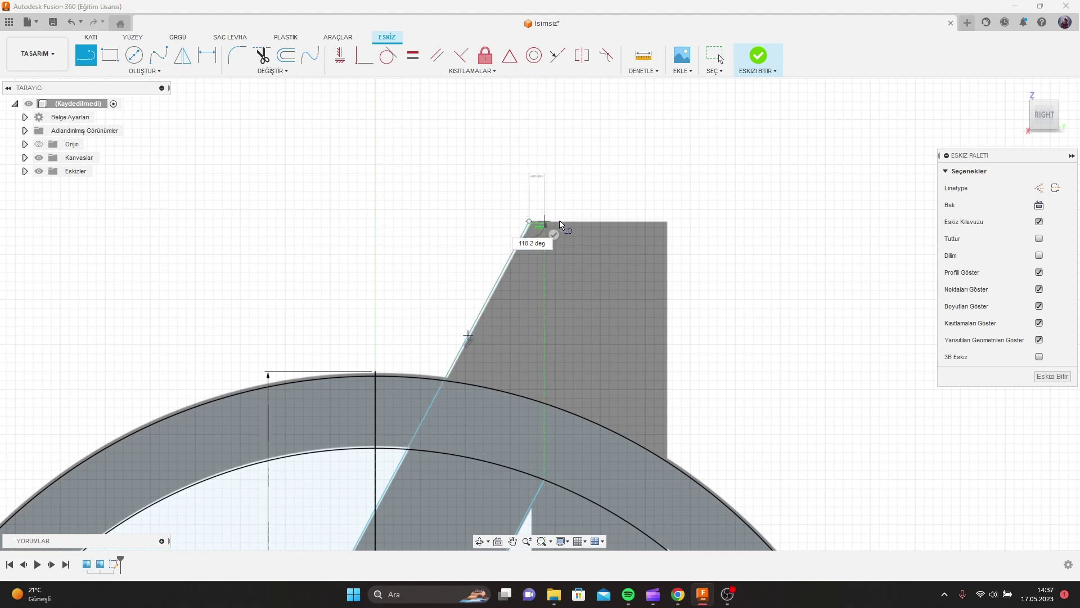
{"action": "left_click", "coordinate": [667, 222]}
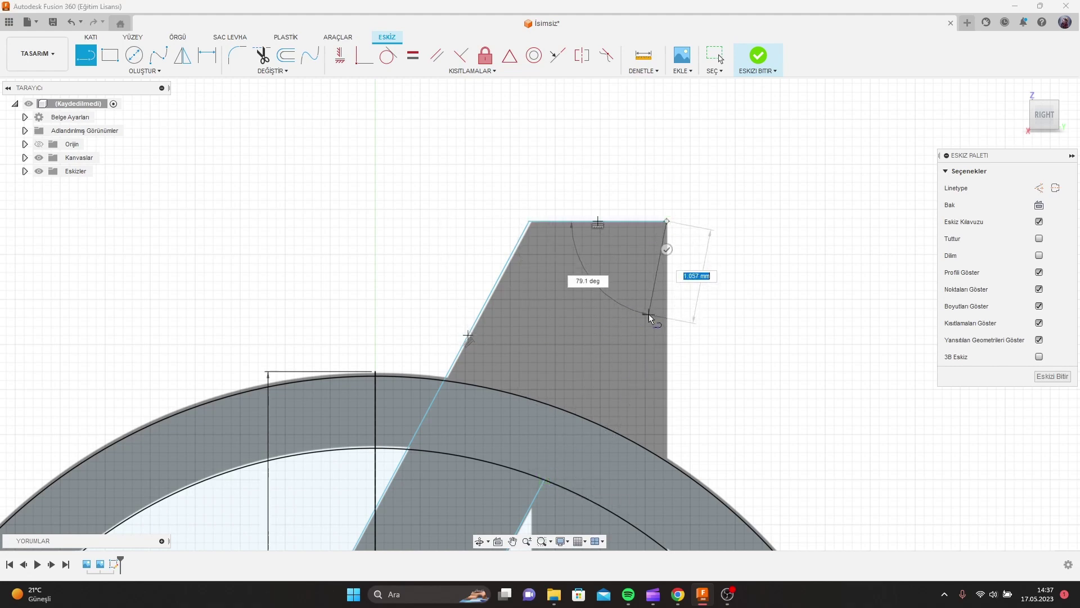
{"action": "key", "text": "Escape"}
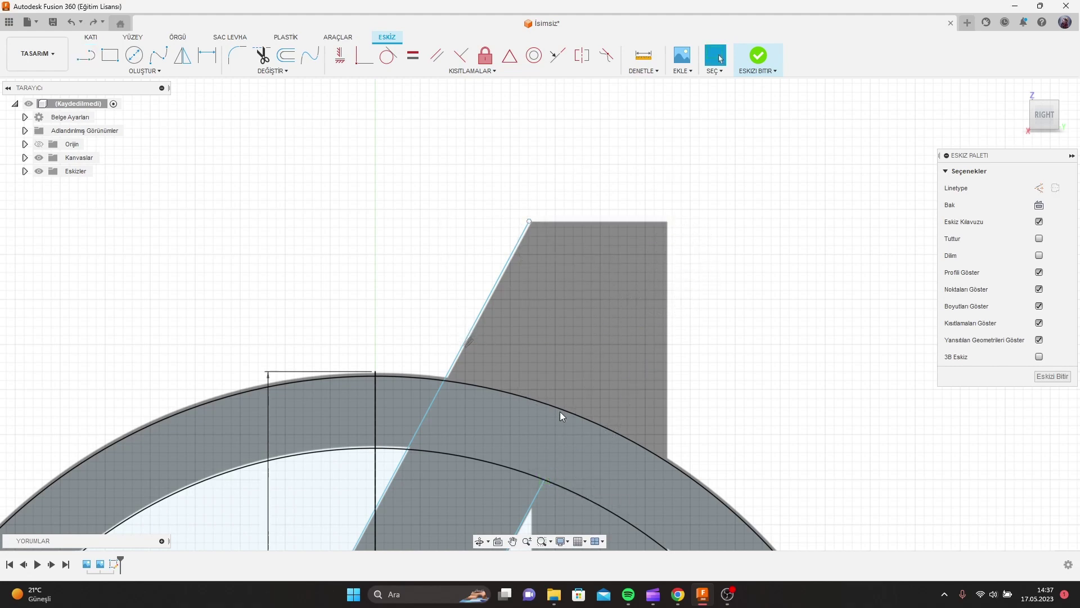
Step: Draw a parallel diagonal from the inner circle to just past the top-right corner
{"action": "left_click", "coordinate": [86, 55]}
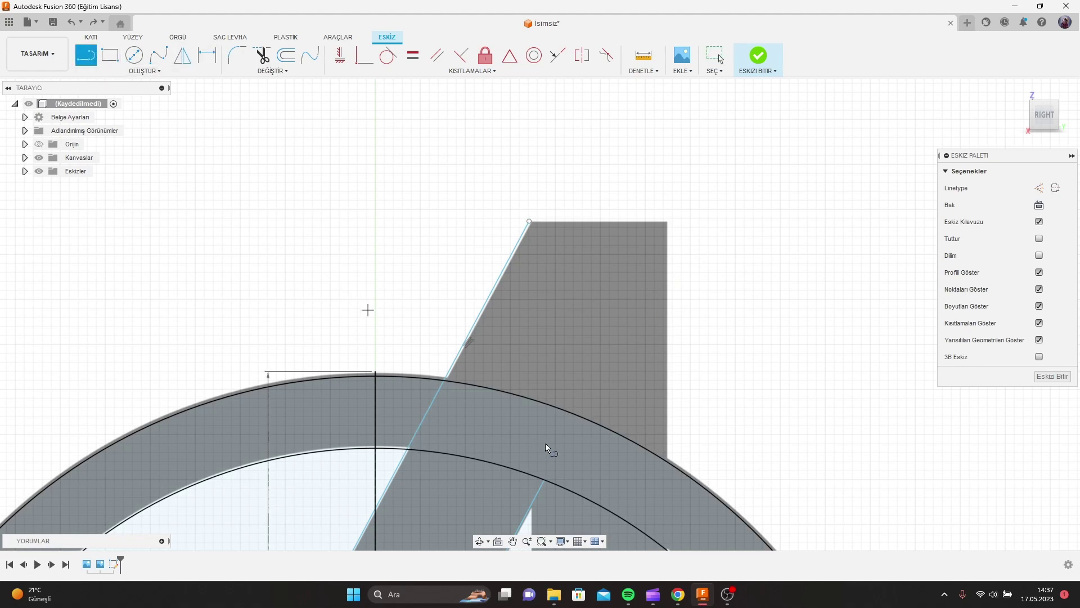
{"action": "left_click", "coordinate": [543, 479]}
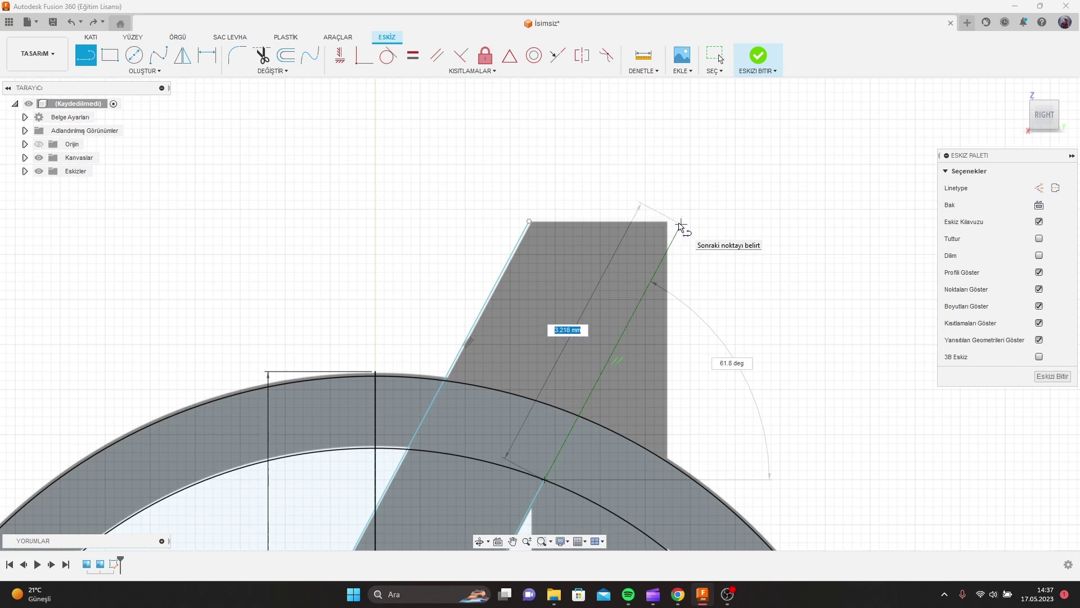
{"action": "left_click", "coordinate": [681, 225]}
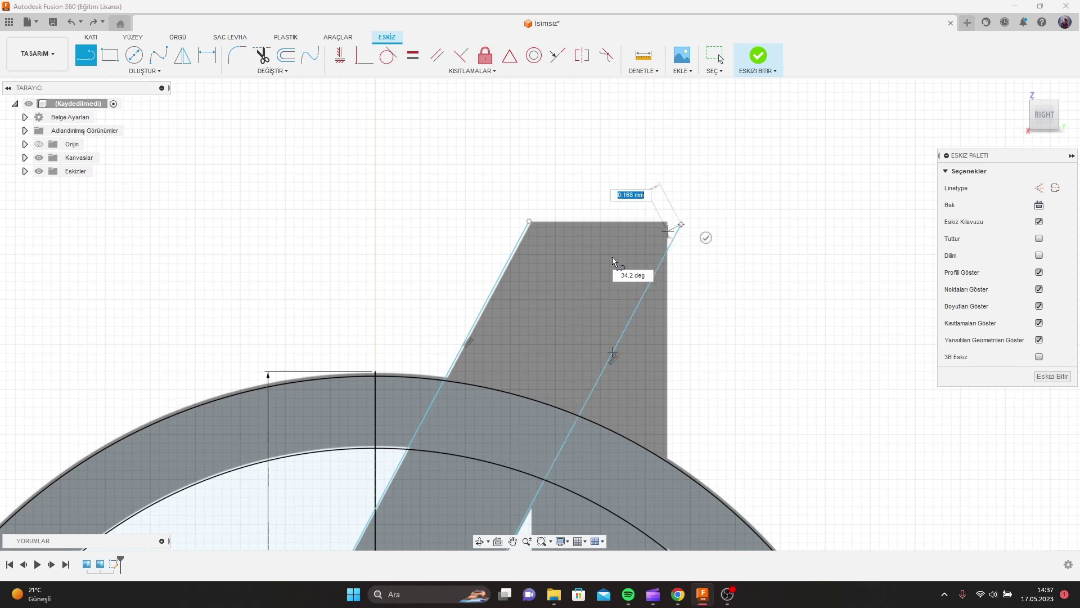
{"action": "key", "text": "Escape"}
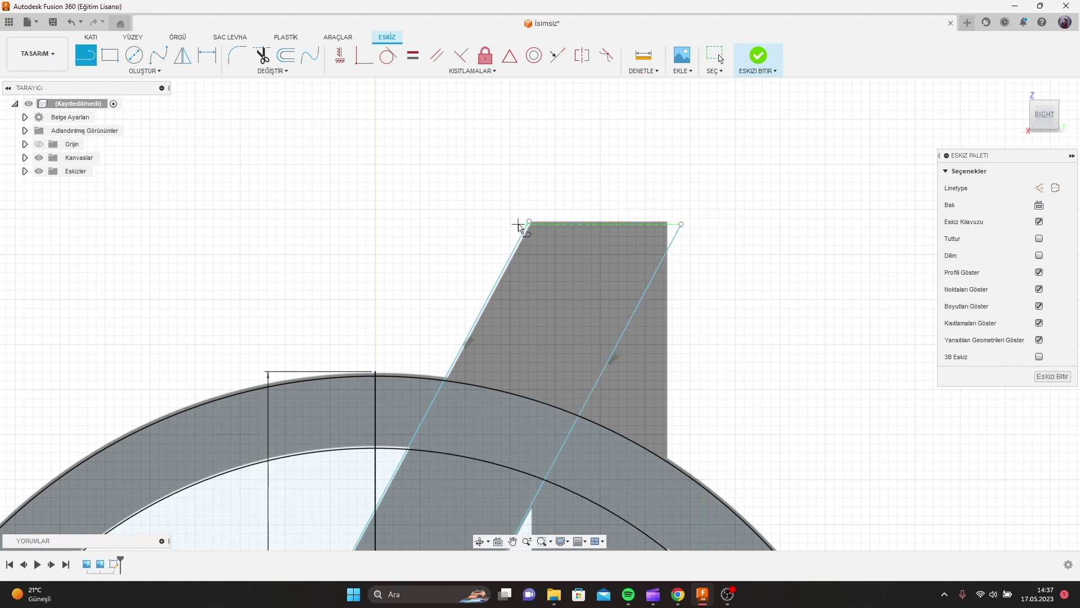
Step: Draw the A's top edge and its right edge down to the outer ring
{"action": "left_click", "coordinate": [529, 222]}
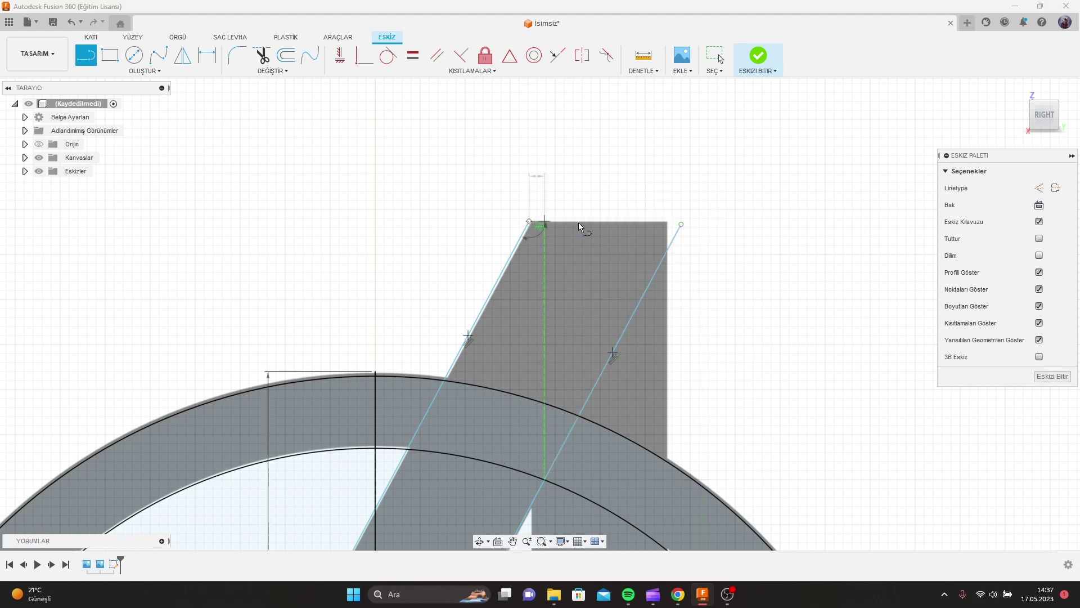
{"action": "left_click", "coordinate": [668, 222]}
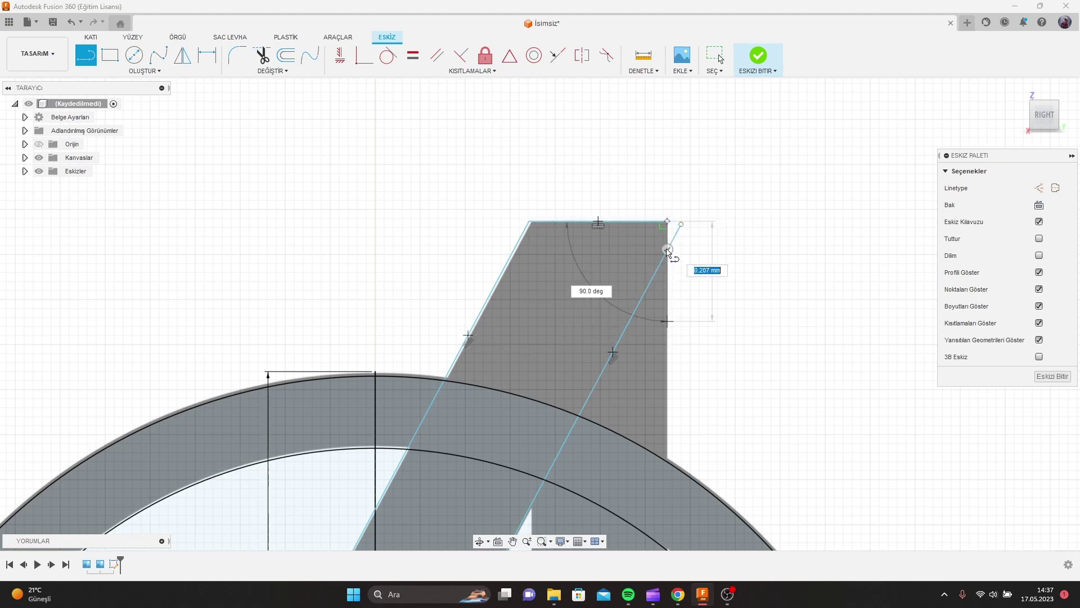
{"action": "double_click", "coordinate": [667, 461]}
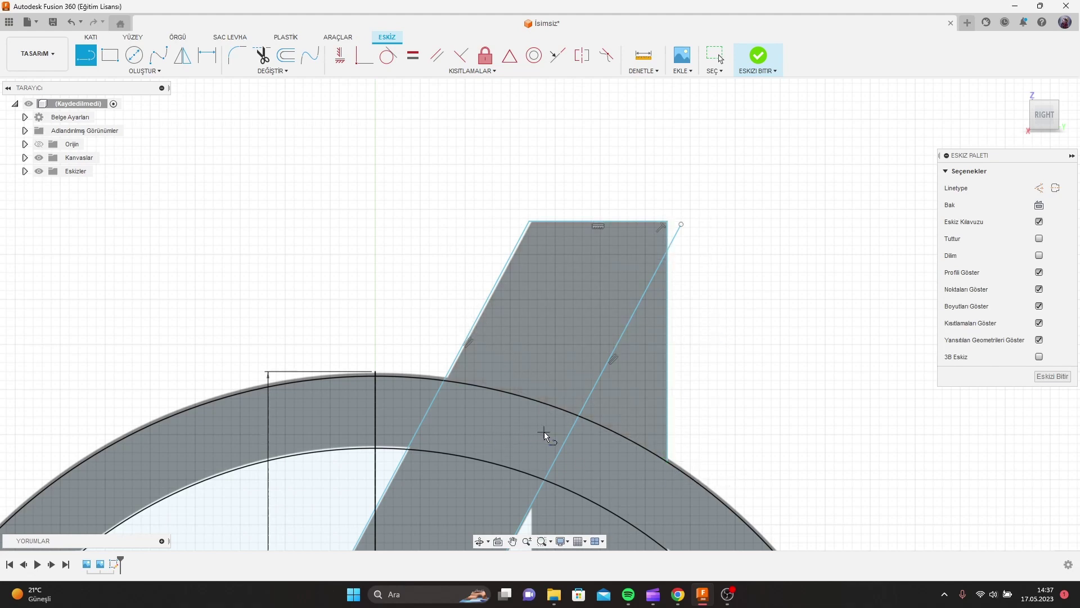
{"action": "key", "text": "t"}
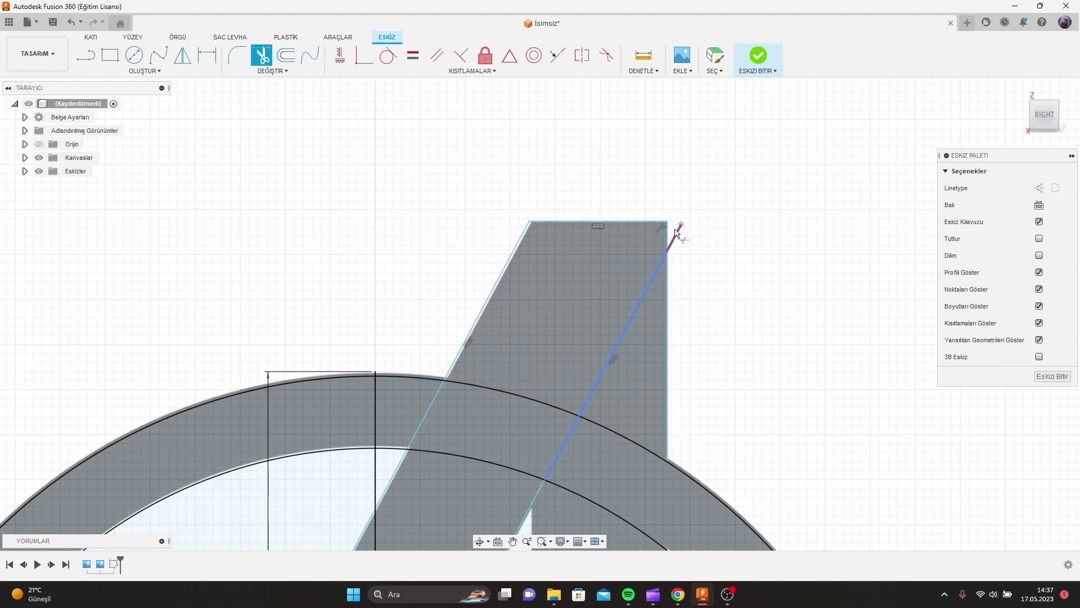
Step: Trim the extra diagonal beyond the outer ring and between the two rings
{"action": "left_click", "coordinate": [634, 299]}
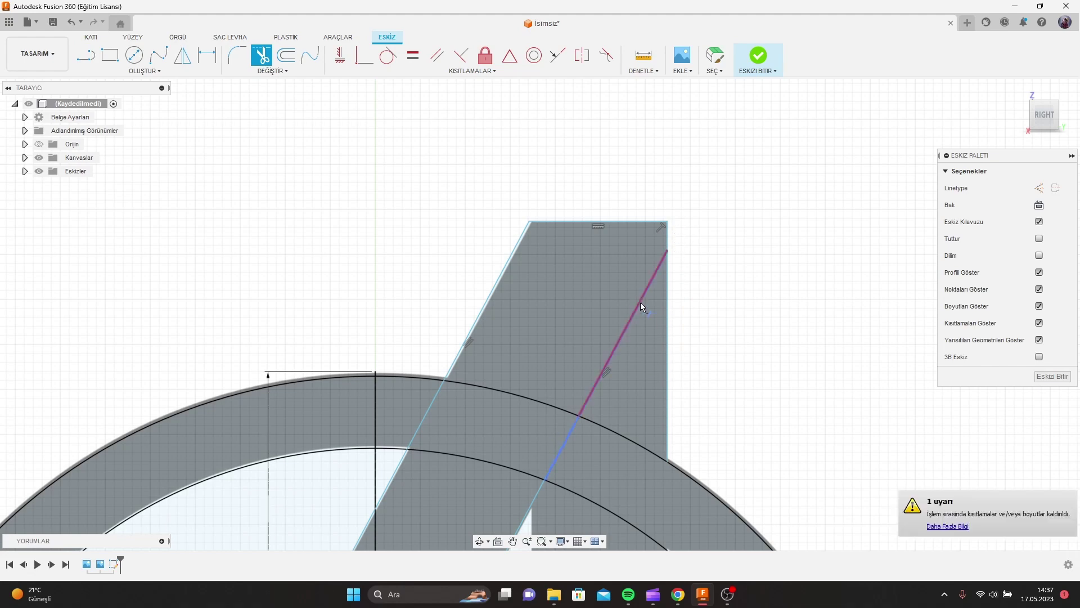
{"action": "left_click", "coordinate": [562, 450]}
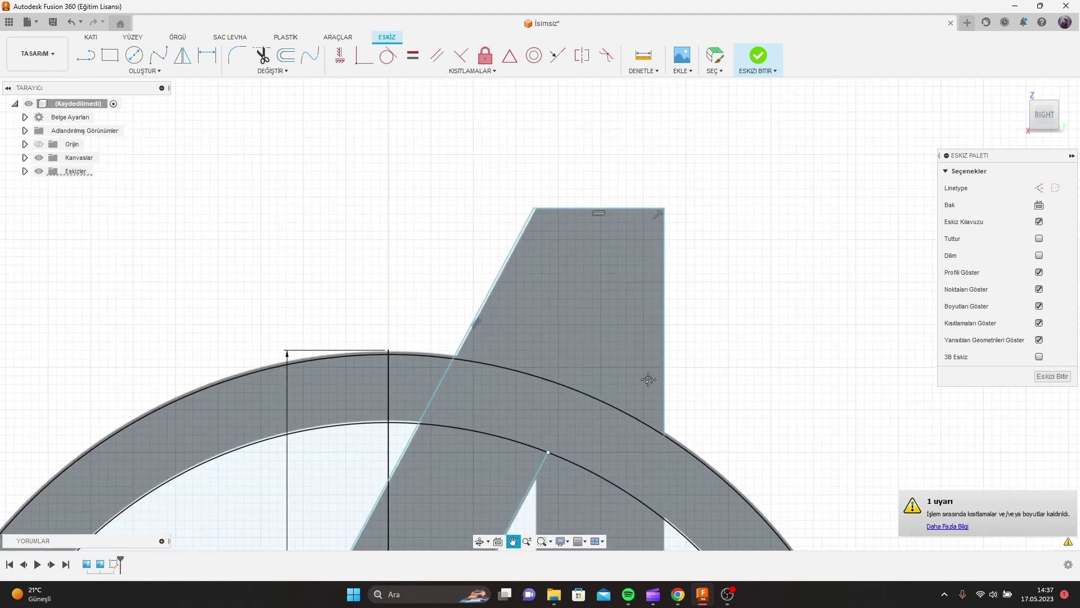
{"action": "middle_click_drag", "start_coordinate": [547, 451], "coordinate": [654, 219]}
{"action": "scroll", "coordinate": [647, 264], "scroll_direction": "down", "scroll_amount": 5}
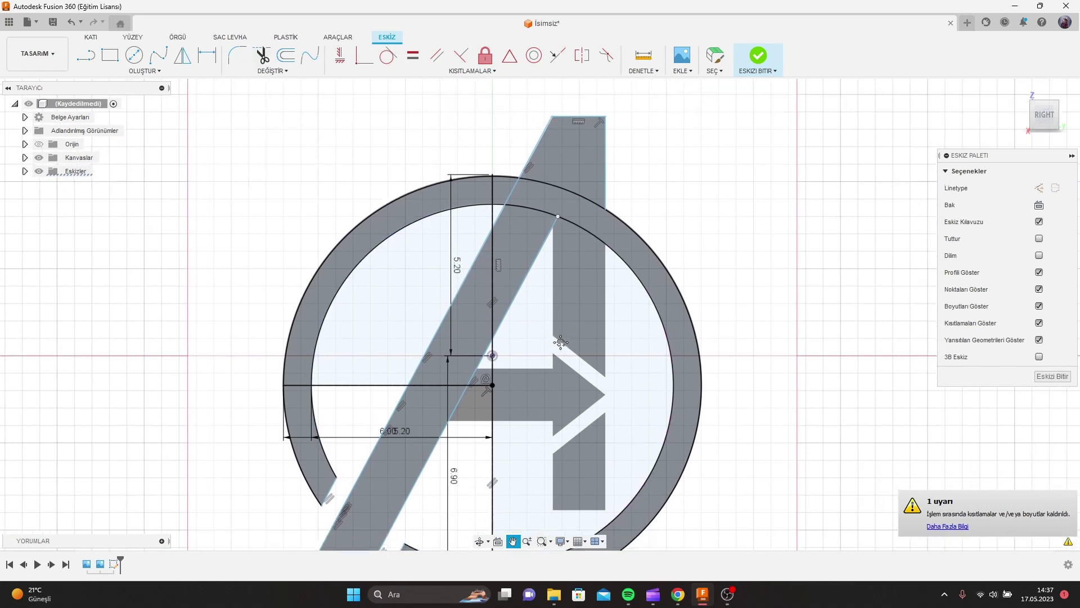
{"action": "scroll", "coordinate": [569, 364], "scroll_direction": "up", "scroll_amount": 2}
{"action": "scroll", "coordinate": [570, 365], "scroll_direction": "up", "scroll_amount": 2}
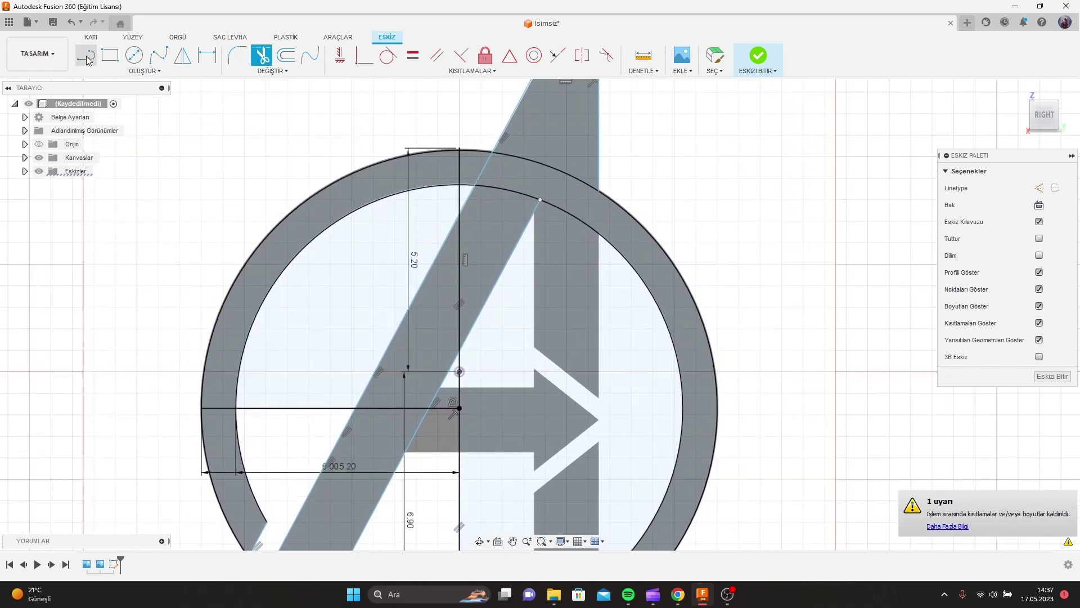
Step: Draw the right leg's edge down from the circle and a 1.5 mm bottom edge
{"action": "key", "text": "l"}
{"action": "left_click", "coordinate": [598, 191]}
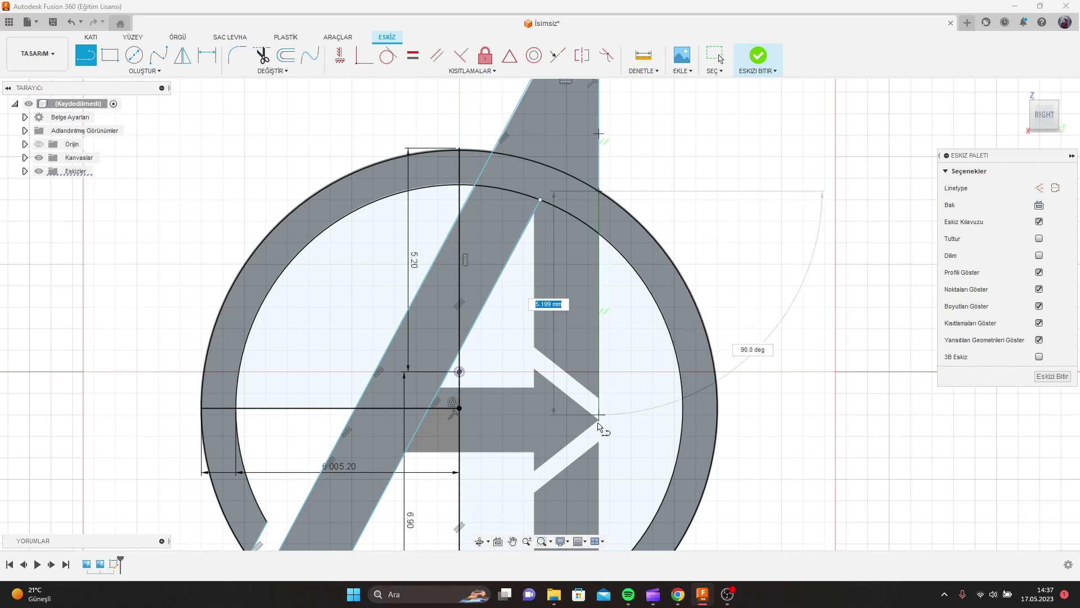
{"action": "scroll", "coordinate": [602, 394], "scroll_direction": "up", "scroll_amount": 2}
{"action": "scroll", "coordinate": [609, 375], "scroll_direction": "up", "scroll_amount": 1}
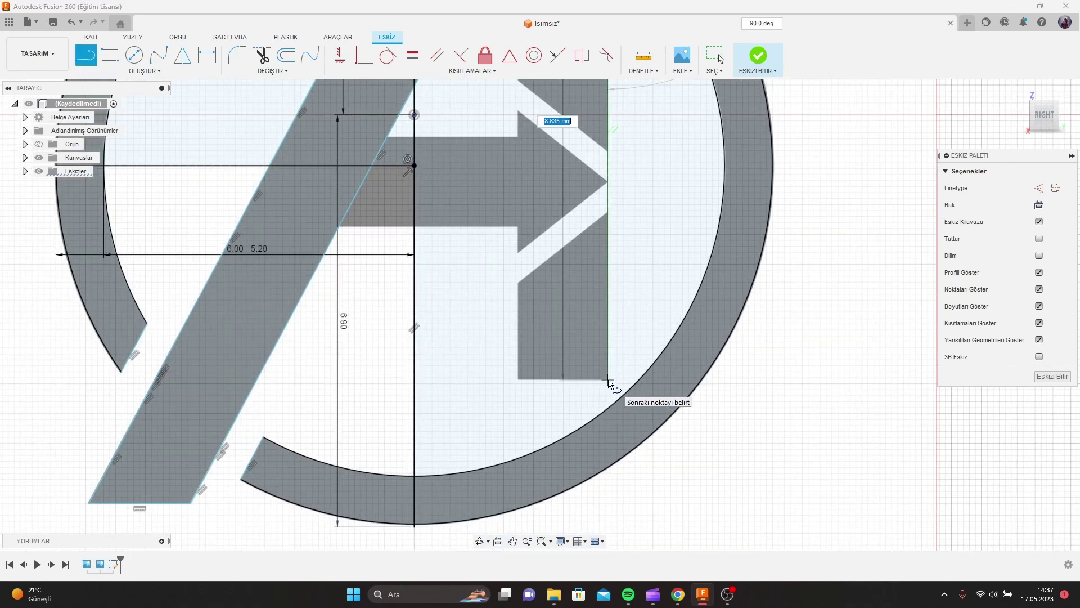
{"action": "left_click", "coordinate": [608, 380]}
{"action": "type", "text": "1.5"}
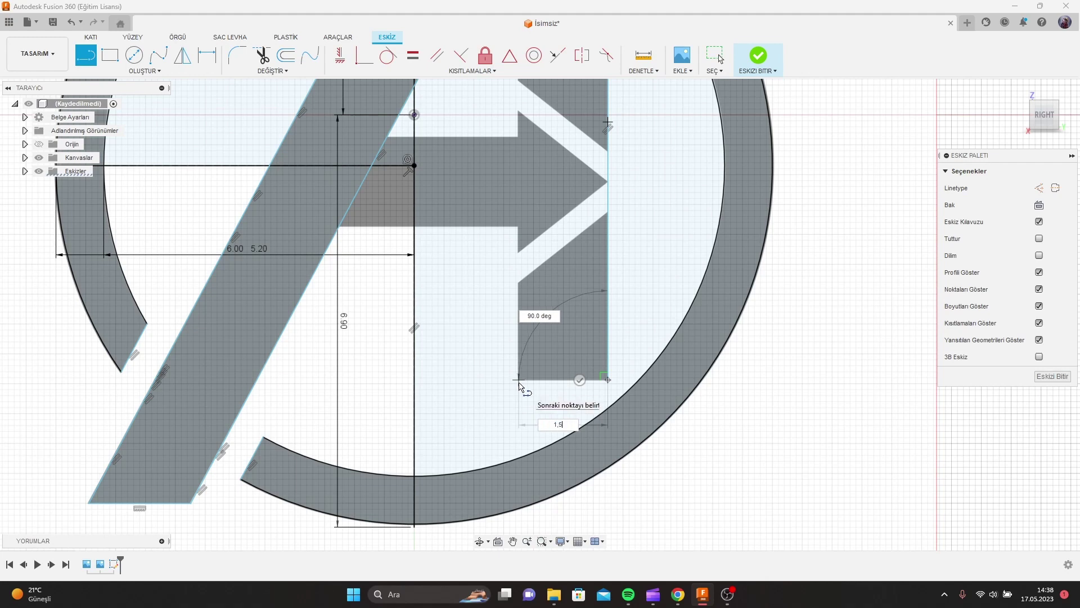
{"action": "key", "text": "Return"}
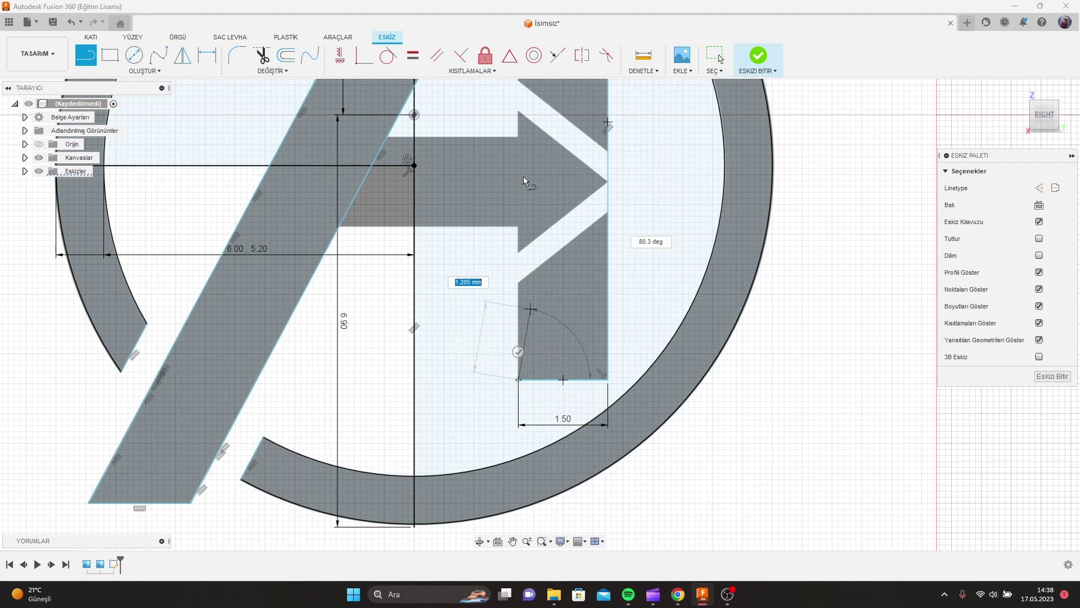
{"action": "middle_click_drag", "start_coordinate": [508, 145], "coordinate": [523, 432]}
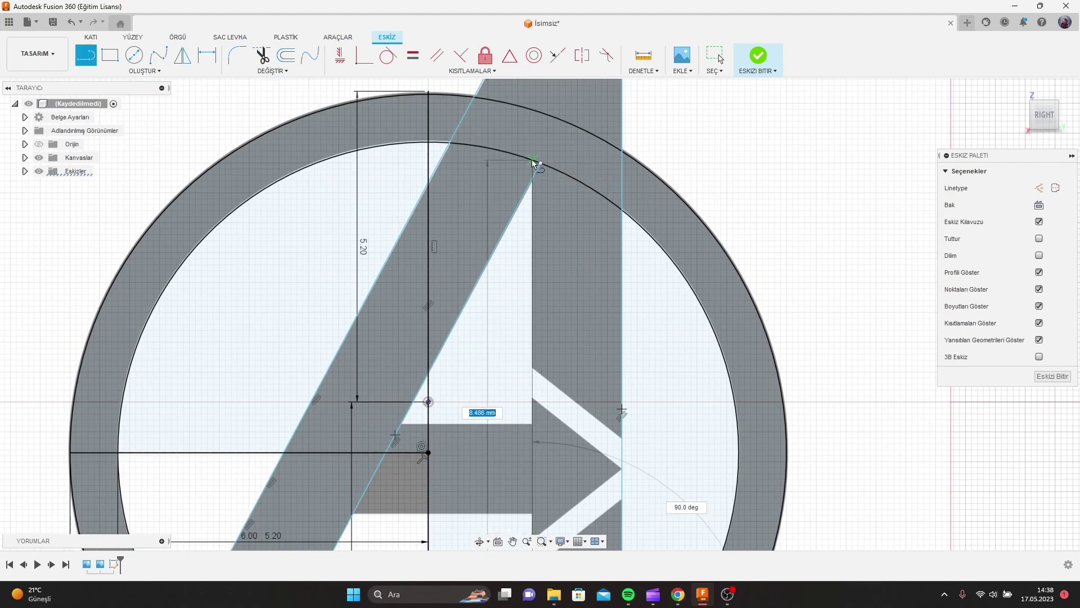
Step: End the leg's left edge on the inner ring and trim the stub above it
{"action": "left_click", "coordinate": [533, 161]}
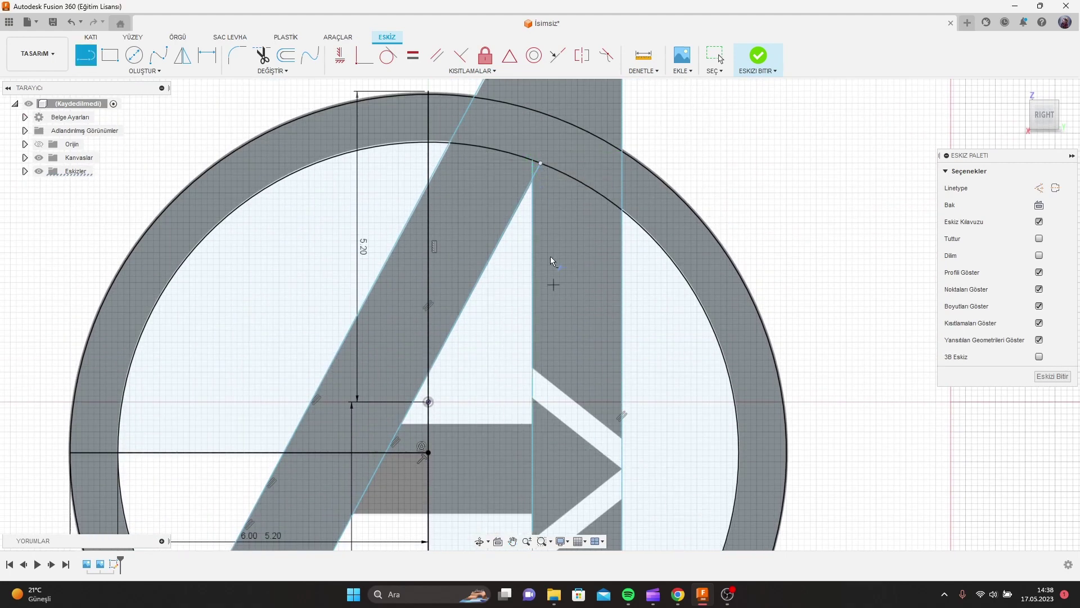
{"action": "key", "text": "t"}
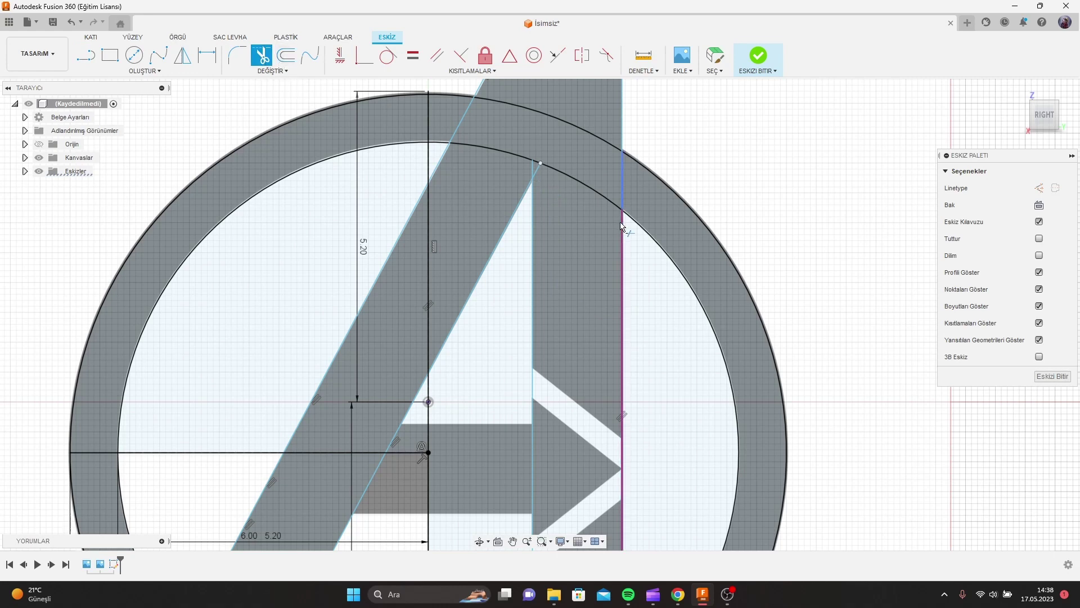
{"action": "scroll", "coordinate": [528, 180], "scroll_direction": "up", "scroll_amount": 2}
{"action": "scroll", "coordinate": [501, 141], "scroll_direction": "up", "scroll_amount": 1}
{"action": "left_click", "coordinate": [505, 139]}
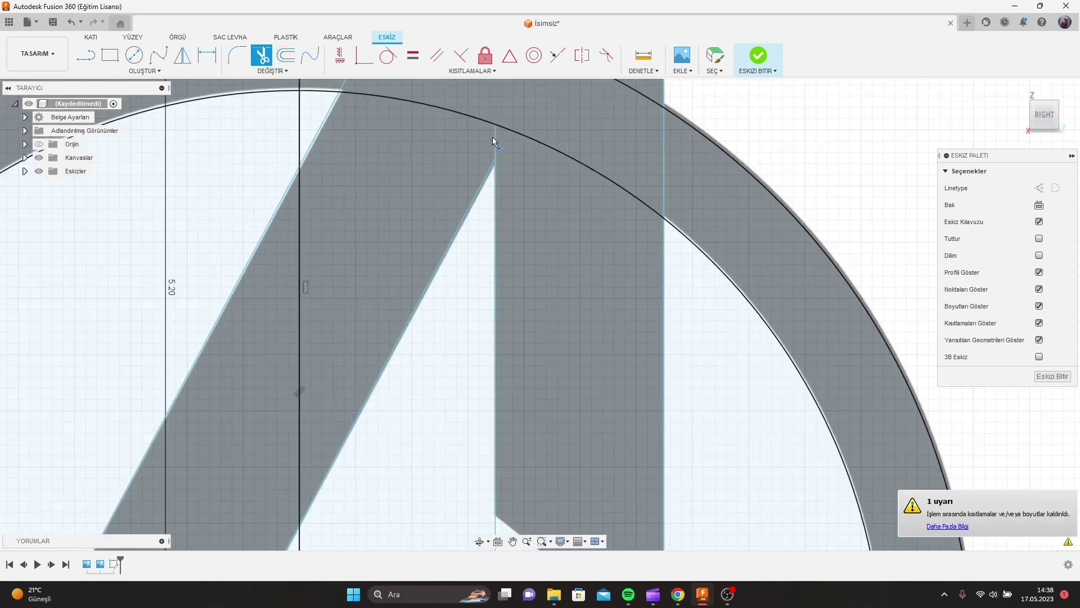
Step: Trim the diagonal, inner arc and outer ring arc pieces between the A's strokes
{"action": "key", "text": "Escape"}
{"action": "scroll", "coordinate": [516, 212], "scroll_direction": "down", "scroll_amount": 2}
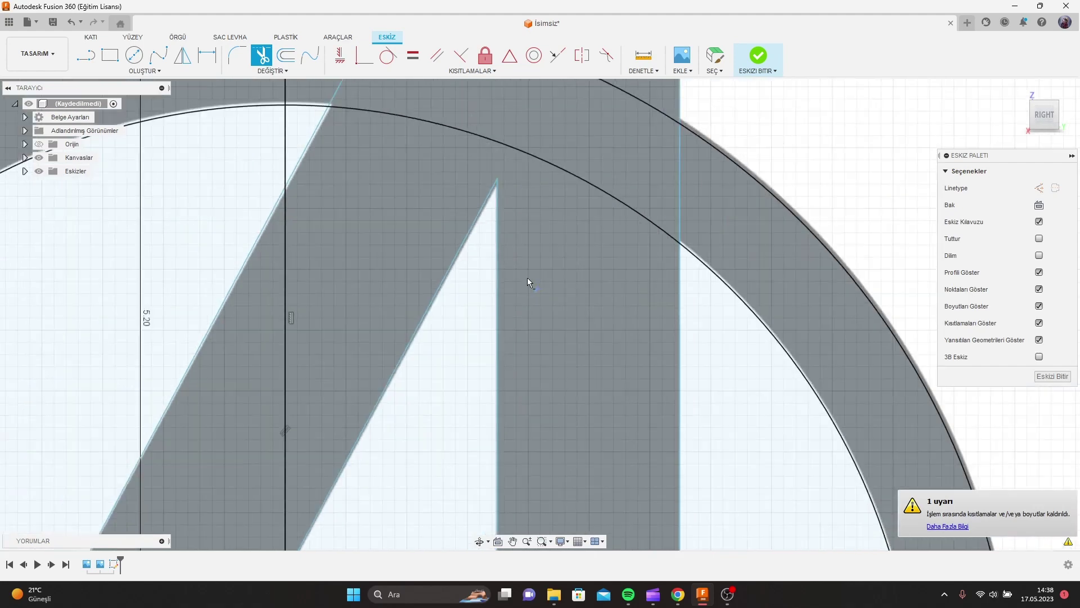
{"action": "scroll", "coordinate": [527, 278], "scroll_direction": "down", "scroll_amount": 3}
{"action": "mouse_move", "coordinate": [580, 350]}
{"action": "middle_mouse_down"}
{"action": "mouse_move", "coordinate": [588, 283]}
{"action": "mouse_move", "coordinate": [562, 410]}
{"action": "middle_mouse_up"}
{"action": "key", "text": "t"}
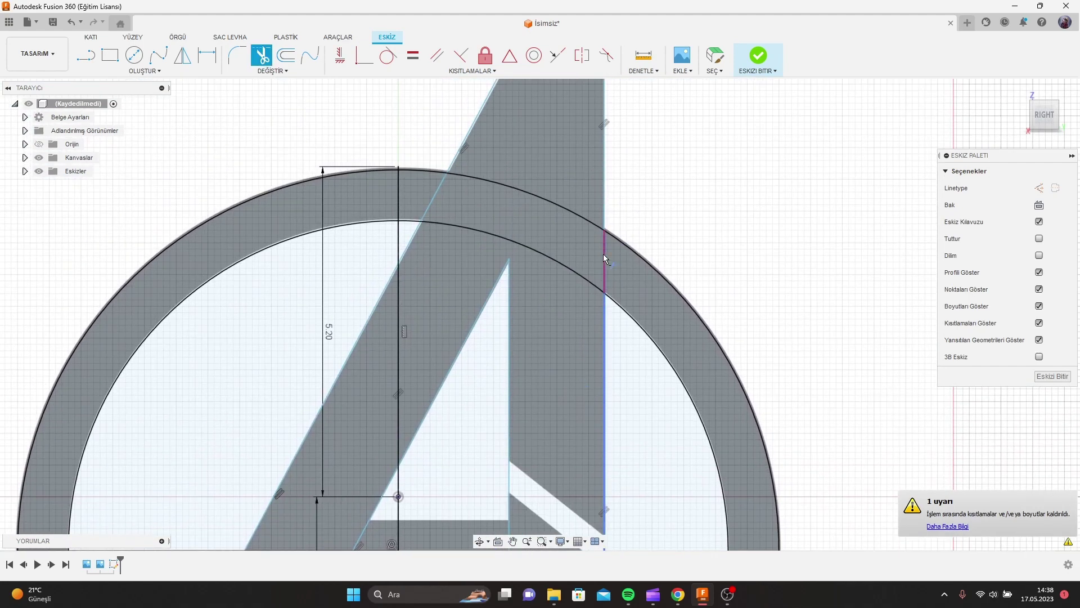
{"action": "left_click", "coordinate": [434, 191]}
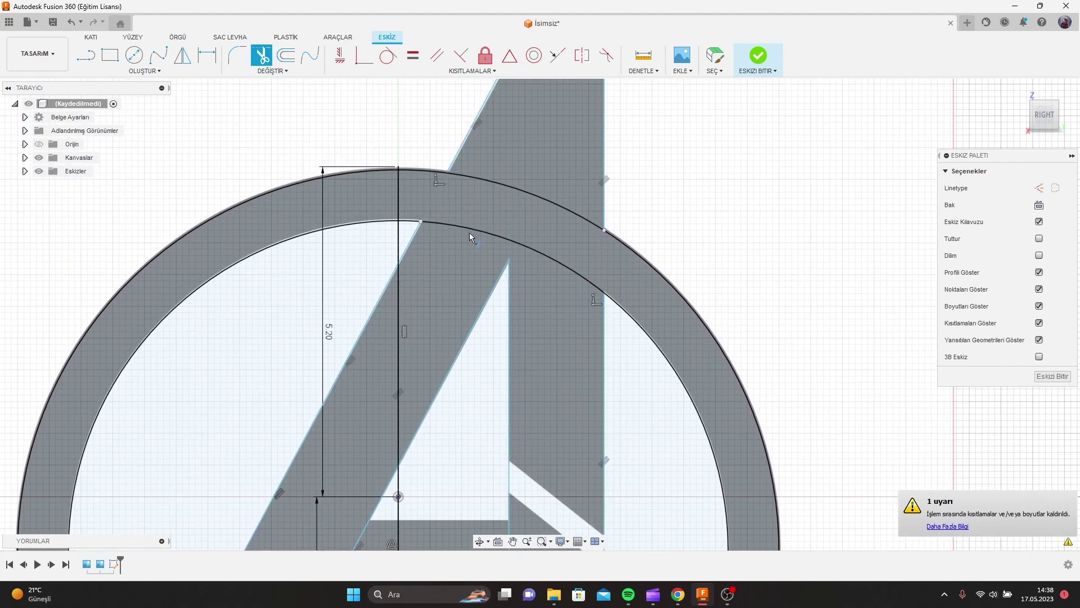
{"action": "left_click", "coordinate": [471, 226]}
{"action": "left_click", "coordinate": [516, 200]}
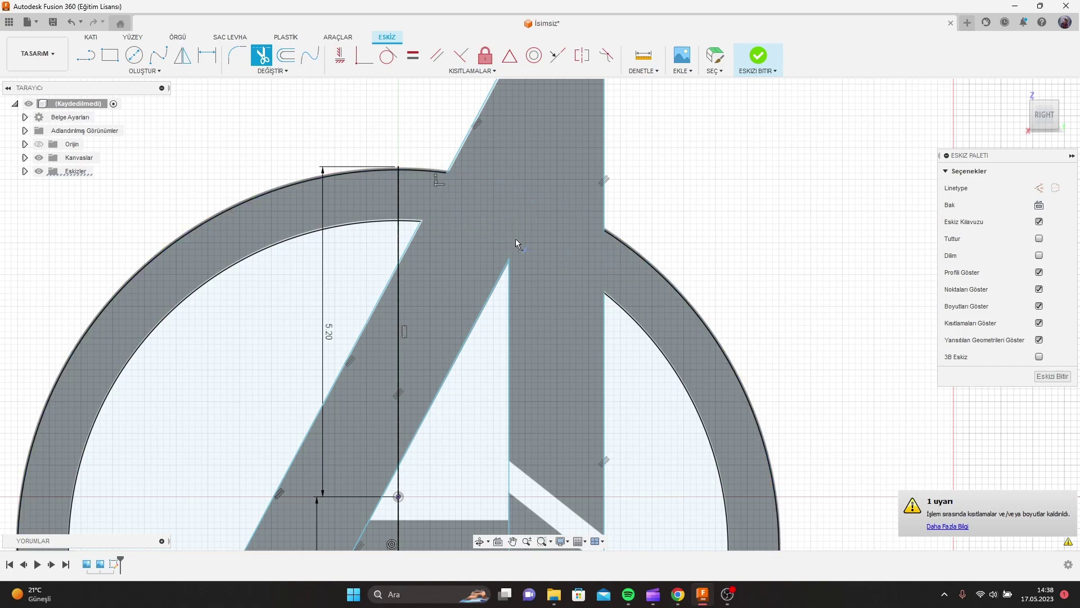
{"action": "scroll", "coordinate": [515, 248], "scroll_direction": "down", "scroll_amount": 2}
{"action": "scroll", "coordinate": [512, 310], "scroll_direction": "down", "scroll_amount": 2}
{"action": "scroll", "coordinate": [509, 338], "scroll_direction": "up", "scroll_amount": 1}
{"action": "scroll", "coordinate": [518, 293], "scroll_direction": "up", "scroll_amount": 1}
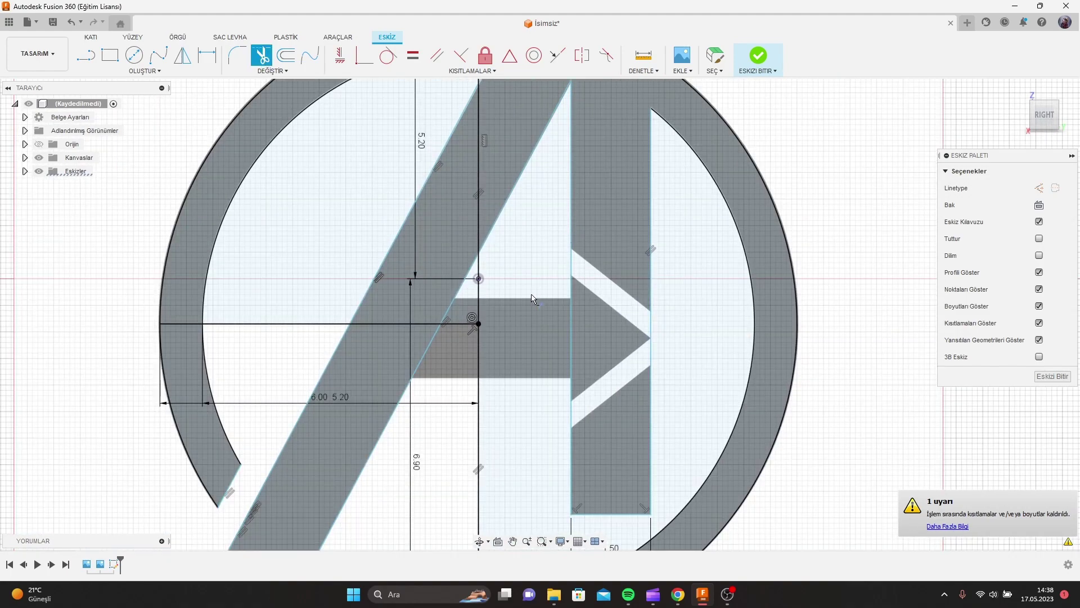
{"action": "scroll", "coordinate": [529, 262], "scroll_direction": "up", "scroll_amount": 1}
{"action": "scroll", "coordinate": [523, 256], "scroll_direction": "up", "scroll_amount": 1}
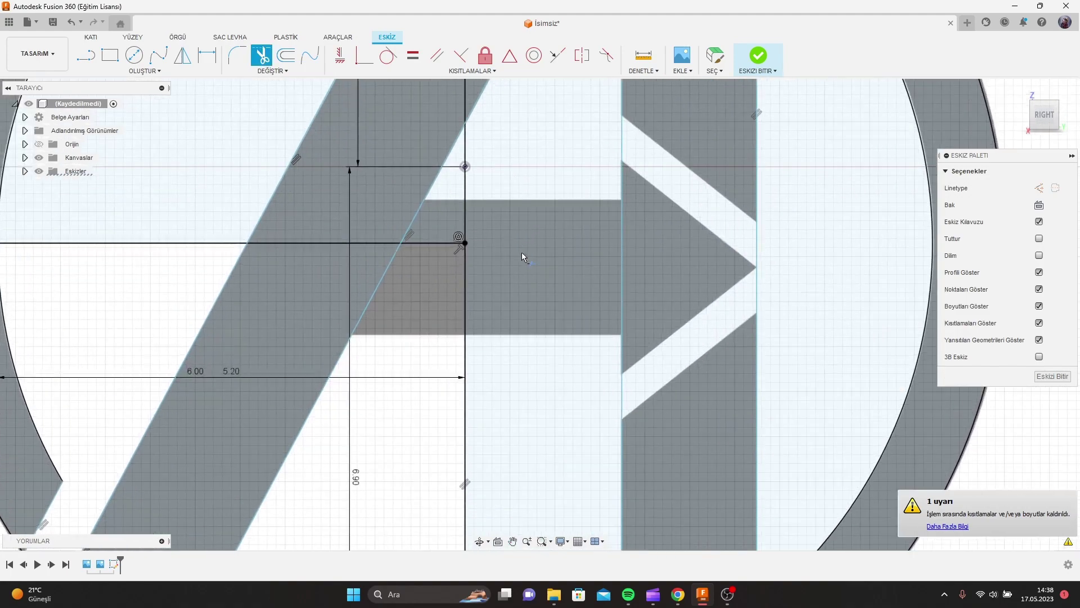
Step: Draw the crossbar's bottom edge from the A's diagonal to the arrow's vertical
{"action": "left_click", "coordinate": [79, 60]}
{"action": "scroll", "coordinate": [443, 218], "scroll_direction": "up", "scroll_amount": 1}
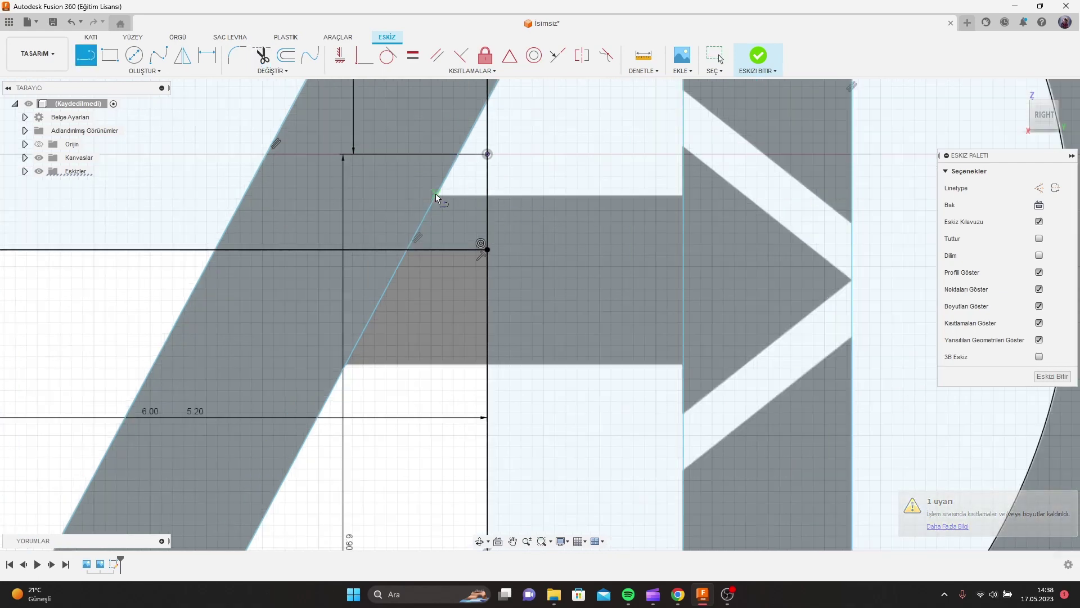
{"action": "left_click", "coordinate": [436, 194]}
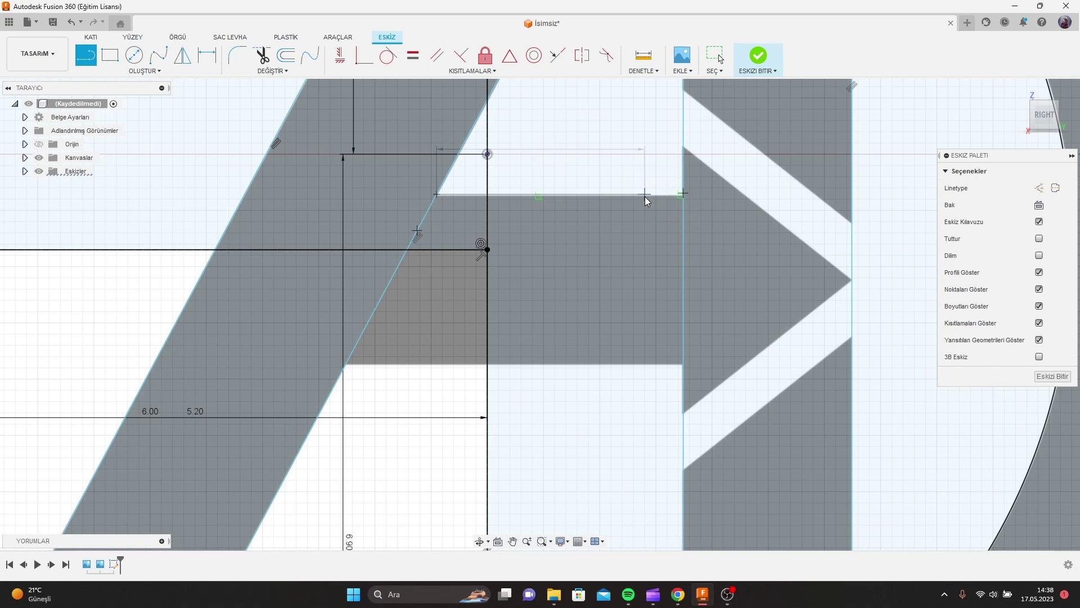
{"action": "key", "text": "Escape"}
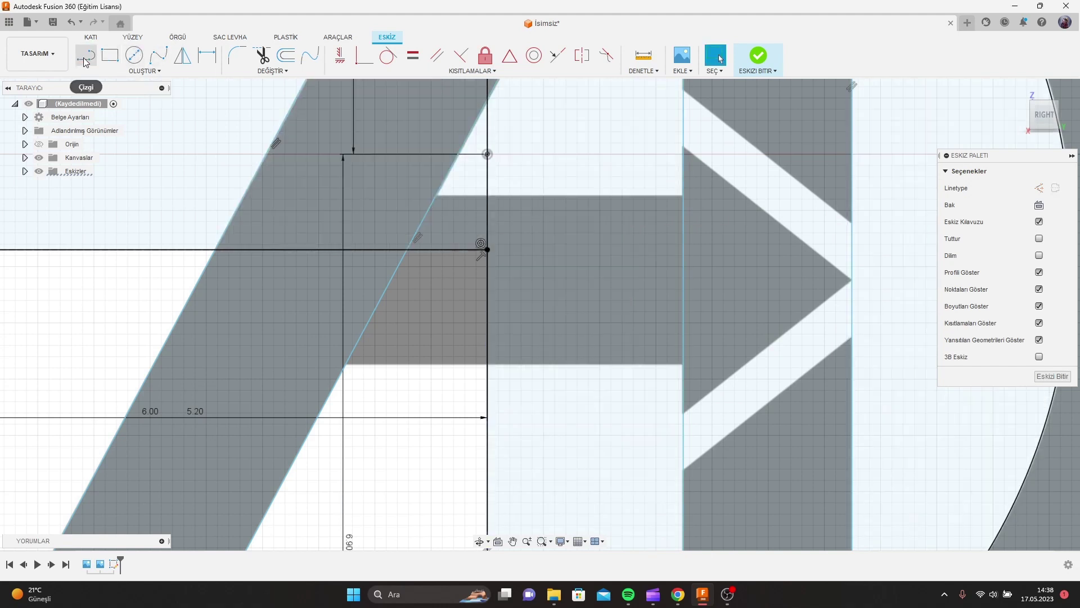
{"action": "left_click", "coordinate": [84, 59]}
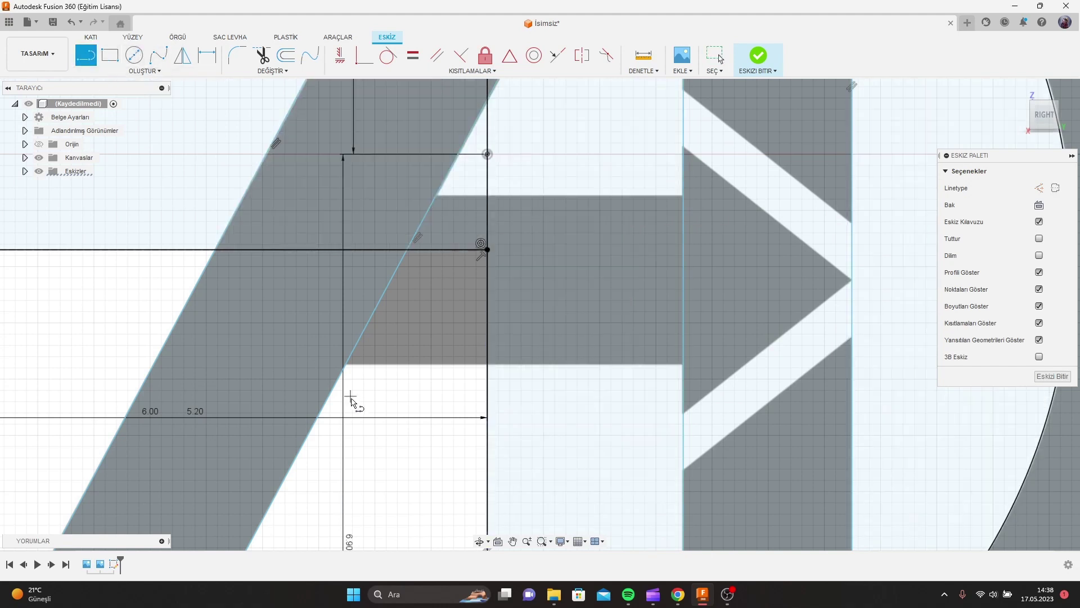
{"action": "left_click", "coordinate": [346, 365]}
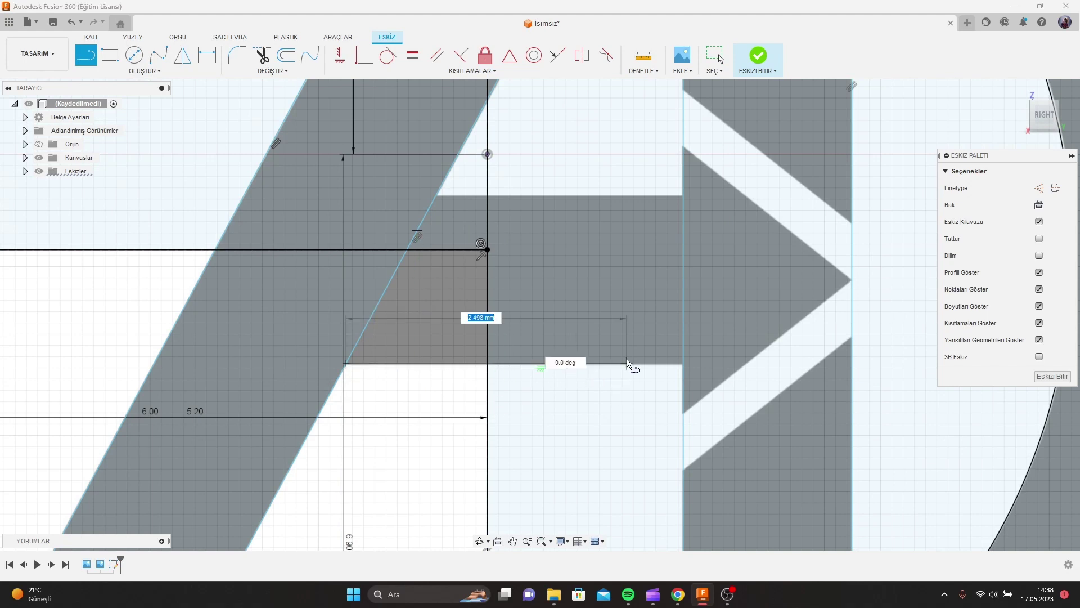
{"action": "left_click", "coordinate": [683, 360]}
Step: Draw the crossbar's top edge from the diagonal to the arrow's vertical
{"action": "scroll", "coordinate": [432, 272], "scroll_direction": "up", "scroll_amount": 2}
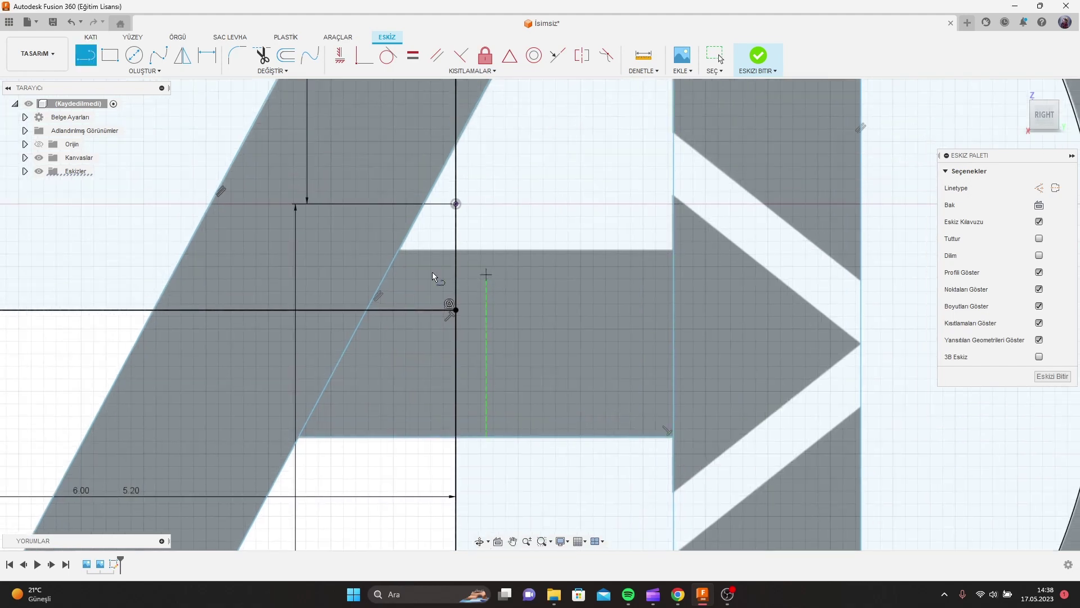
{"action": "left_click", "coordinate": [398, 249]}
{"action": "left_click_drag", "start_coordinate": [598, 249], "coordinate": [656, 247]}
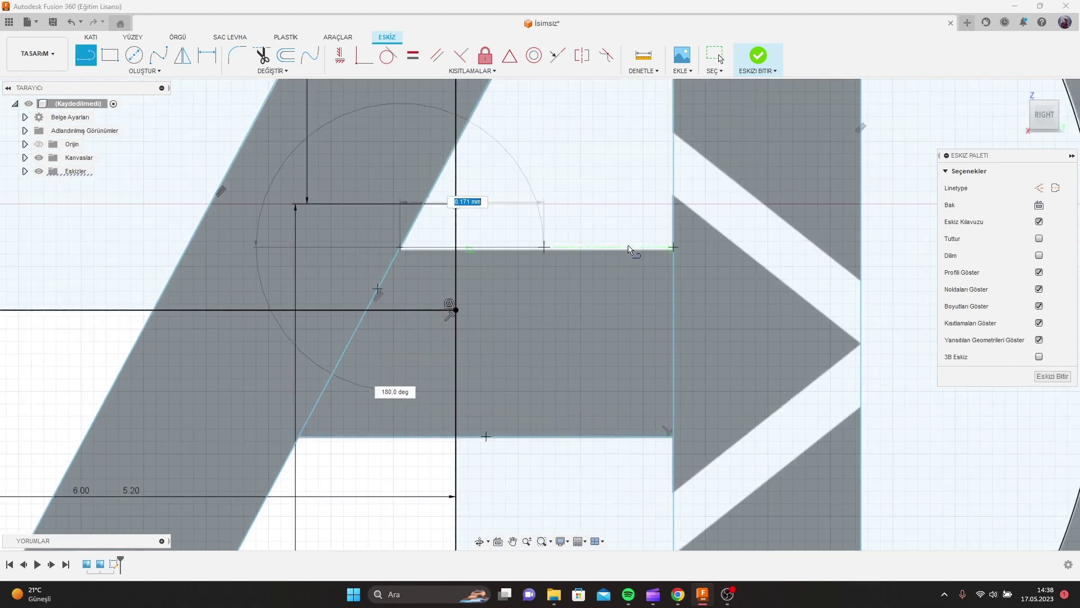
{"action": "left_click", "coordinate": [673, 248]}
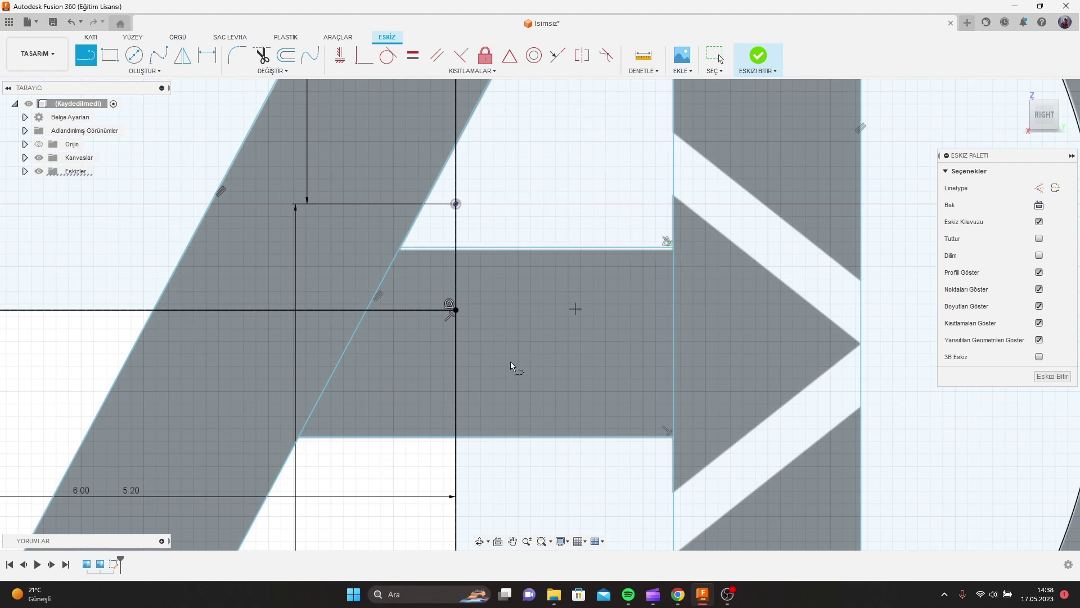
{"action": "scroll", "coordinate": [510, 360], "scroll_direction": "up", "scroll_amount": 2}
{"action": "scroll", "coordinate": [509, 352], "scroll_direction": "down", "scroll_amount": 2}
{"action": "scroll", "coordinate": [557, 304], "scroll_direction": "down", "scroll_amount": 1}
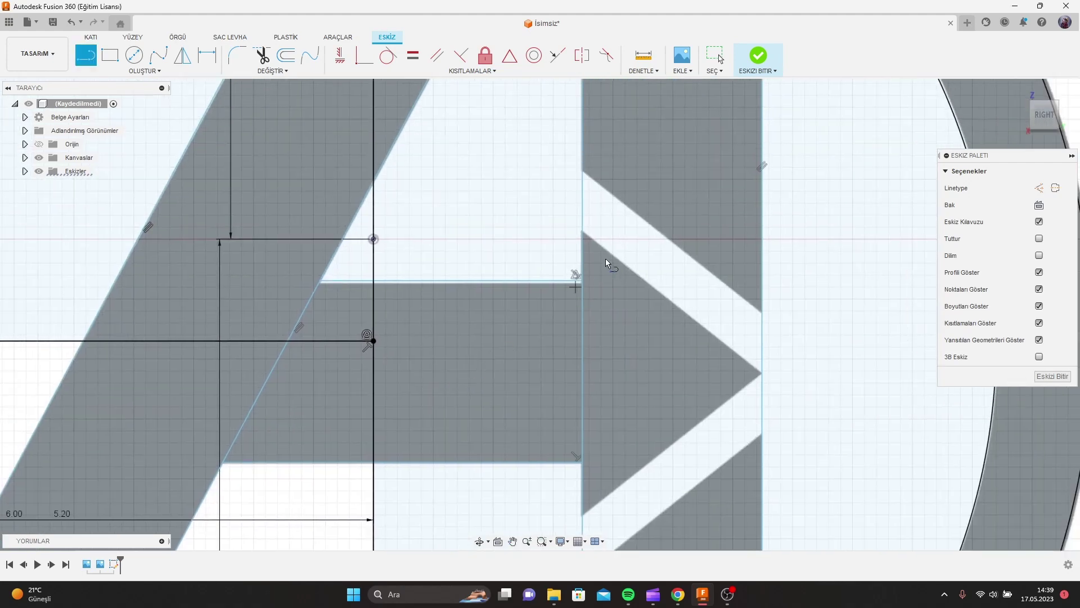
Step: Draw the arrowhead's upper and lower edges meeting at the tip
{"action": "left_click", "coordinate": [583, 232]}
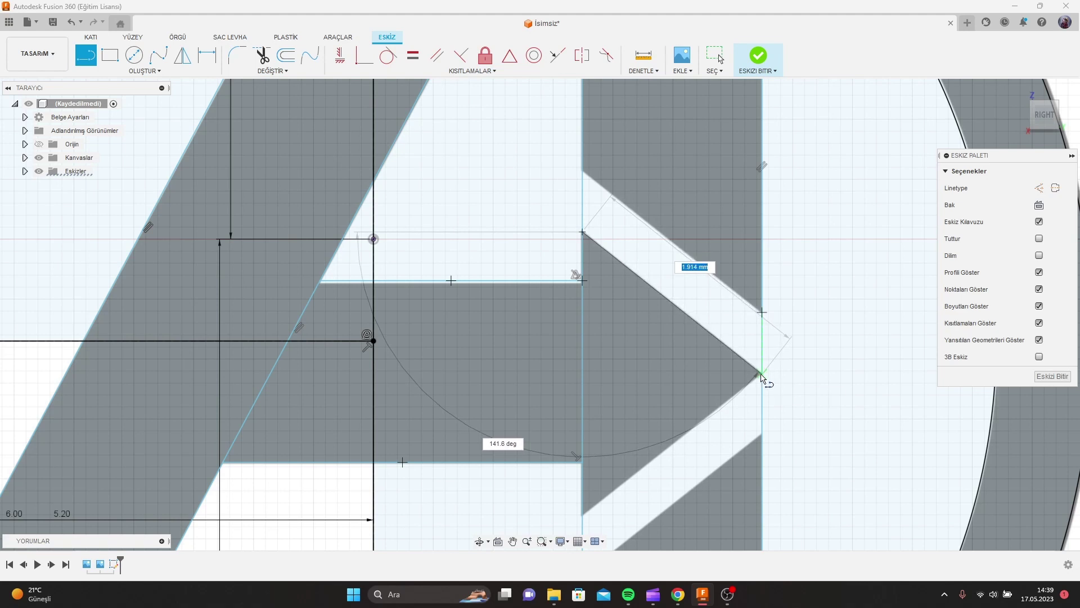
{"action": "left_click", "coordinate": [763, 373]}
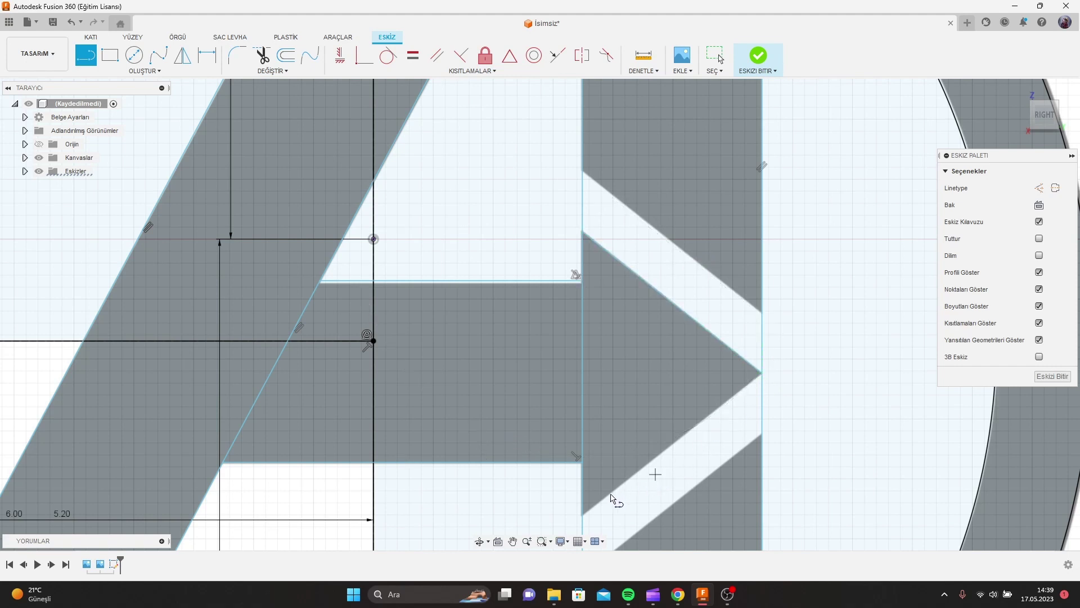
{"action": "left_click", "coordinate": [582, 514]}
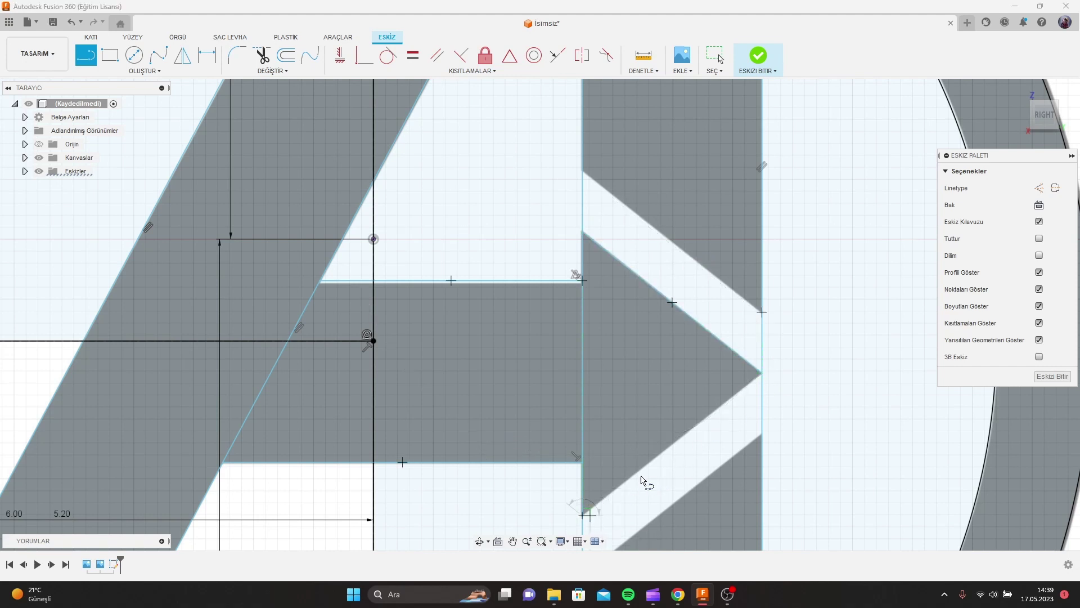
{"action": "left_click", "coordinate": [761, 373]}
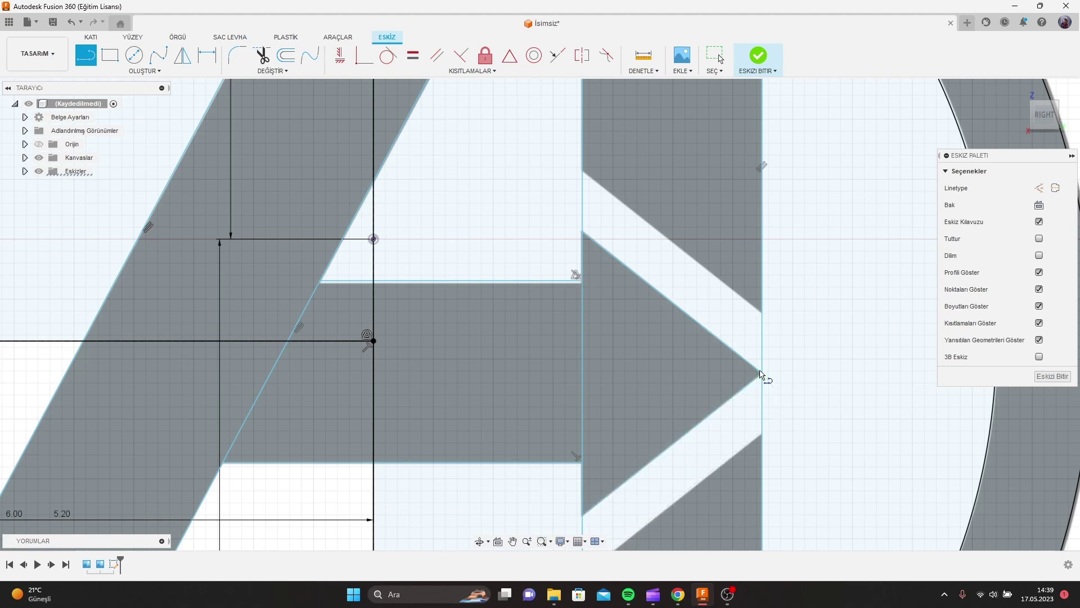
Step: Constrain the two arrowhead edges perpendicular to each other
{"action": "left_click", "coordinate": [477, 73]}
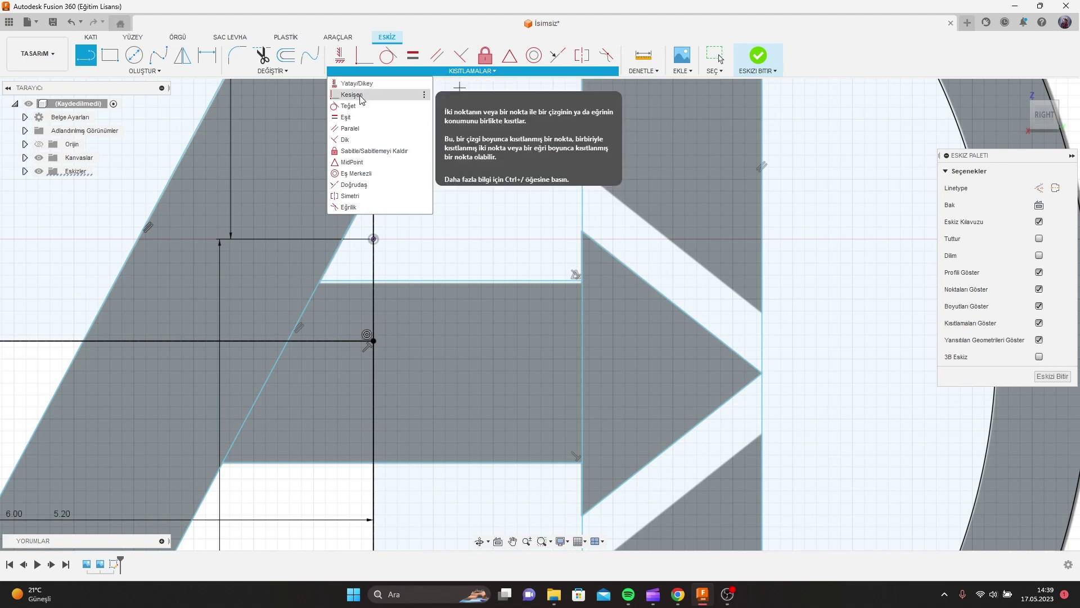
{"action": "left_click", "coordinate": [345, 139]}
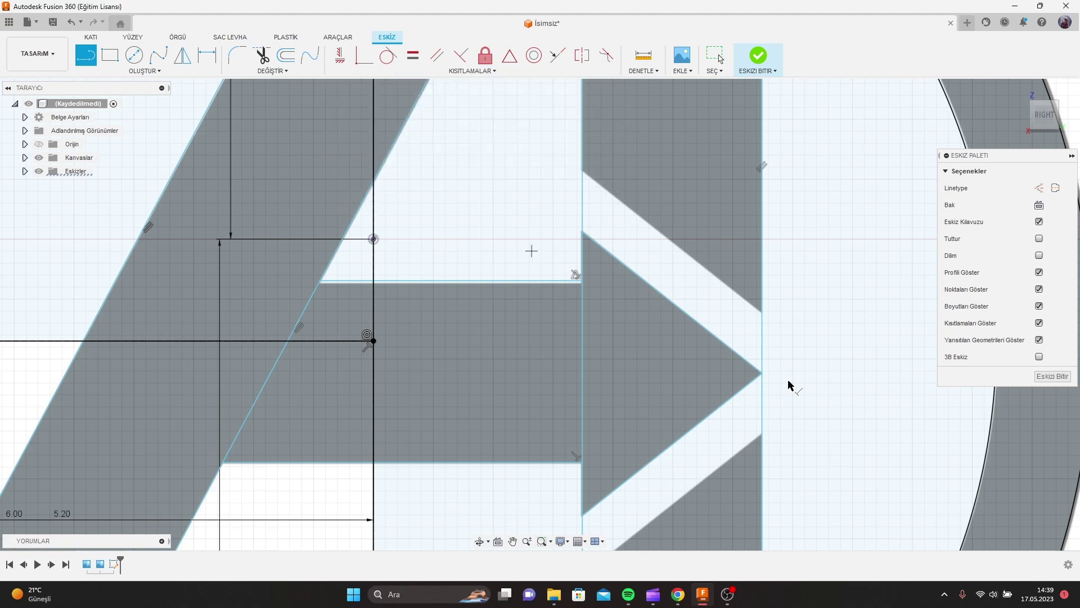
{"action": "left_click", "coordinate": [755, 367]}
{"action": "left_click", "coordinate": [750, 383]}
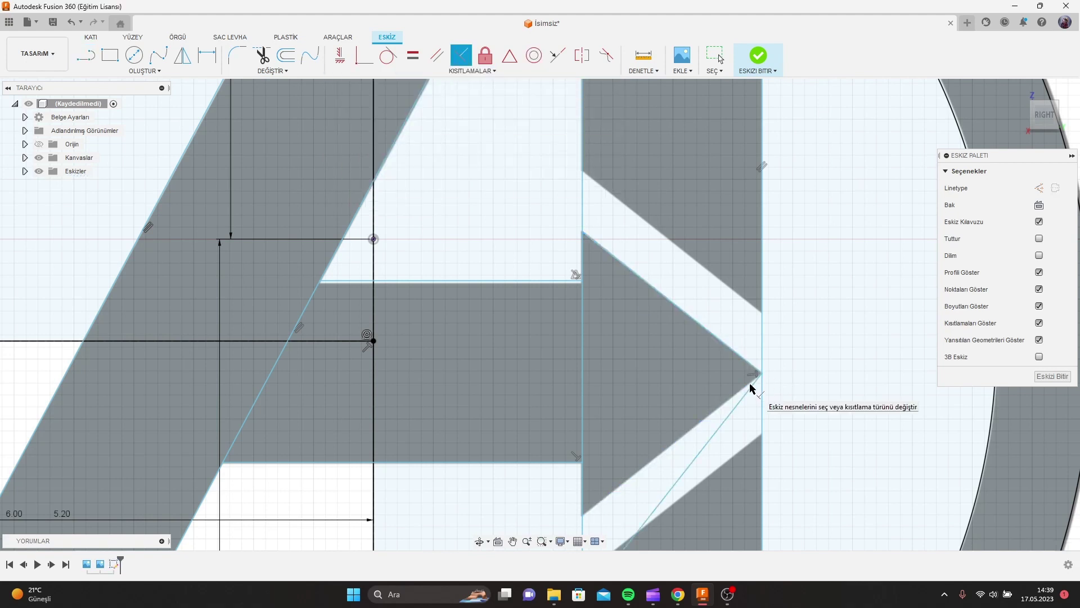
{"action": "scroll", "coordinate": [697, 423], "scroll_direction": "up", "scroll_amount": 1}
{"action": "key", "text": "Escape"}
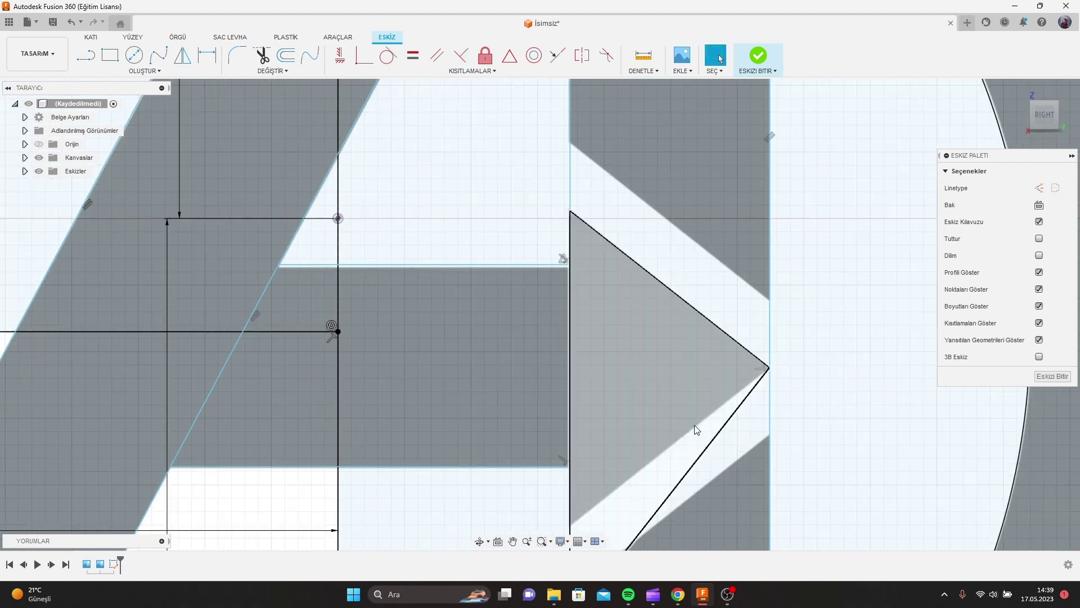
{"action": "scroll", "coordinate": [771, 439], "scroll_direction": "down", "scroll_amount": 1}
{"action": "scroll", "coordinate": [770, 437], "scroll_direction": "down", "scroll_amount": 1}
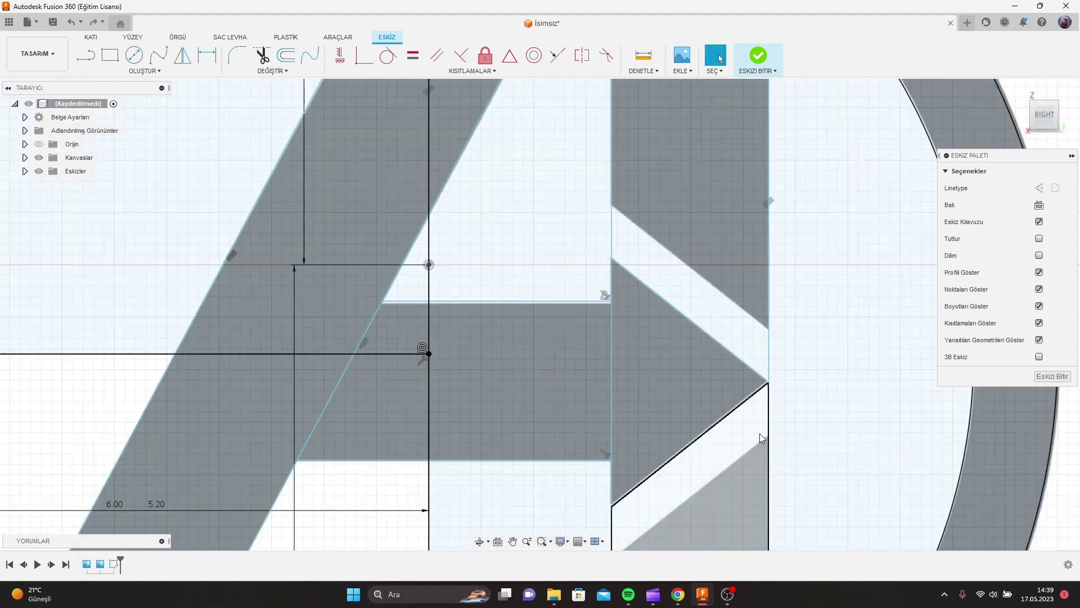
{"action": "scroll", "coordinate": [770, 437], "scroll_direction": "down", "scroll_amount": 2}
Step: Draw the upper notch line from its corner to the right vertical
{"action": "left_click", "coordinate": [86, 56]}
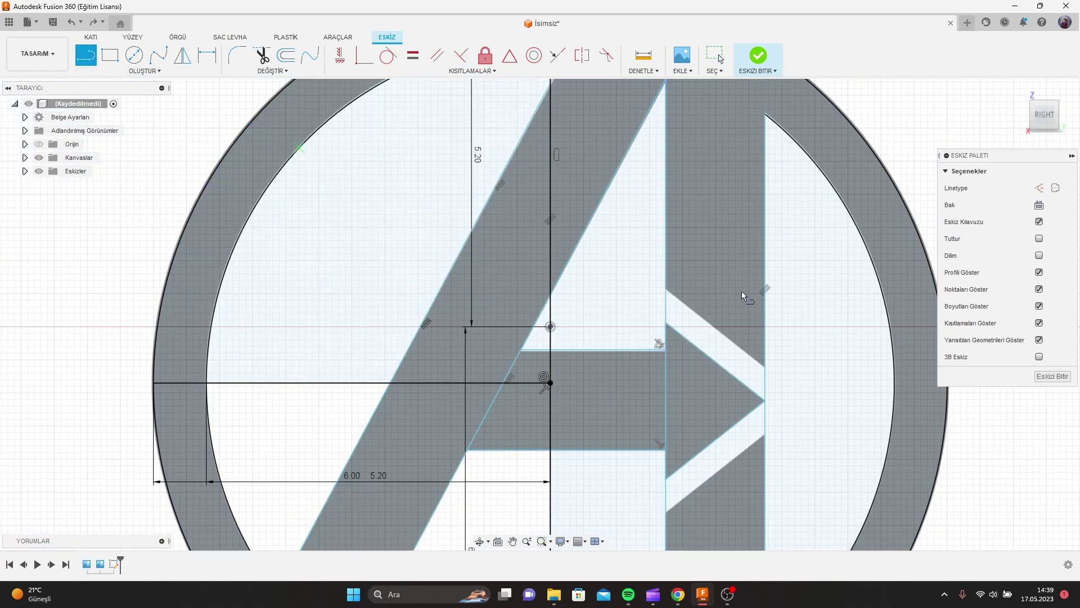
{"action": "middle_click_drag", "start_coordinate": [742, 291], "coordinate": [568, 247]}
{"action": "scroll", "coordinate": [568, 248], "scroll_direction": "up", "scroll_amount": 2}
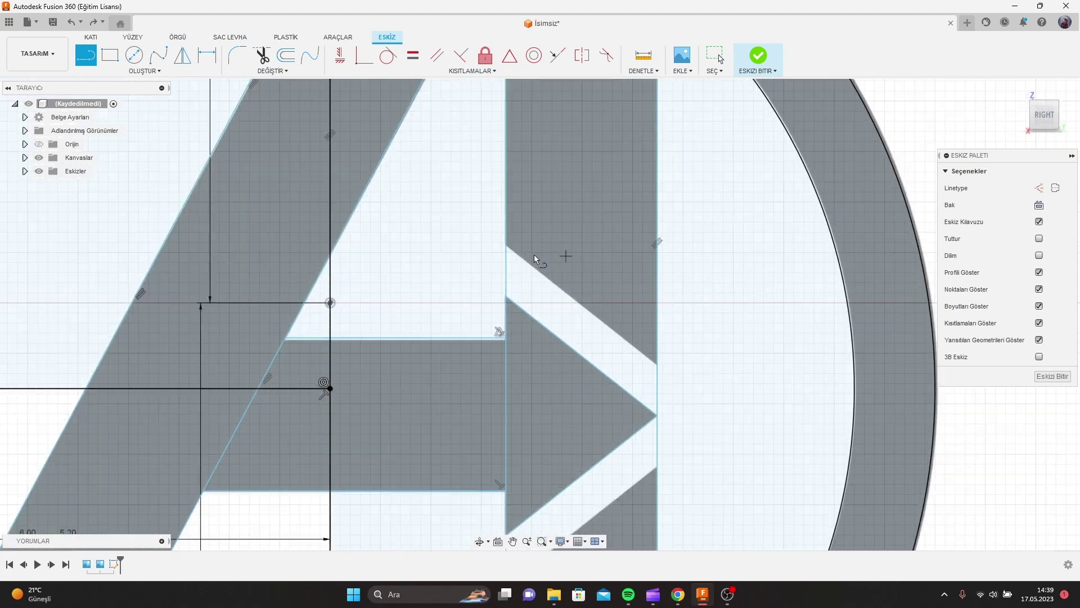
{"action": "left_click", "coordinate": [506, 246]}
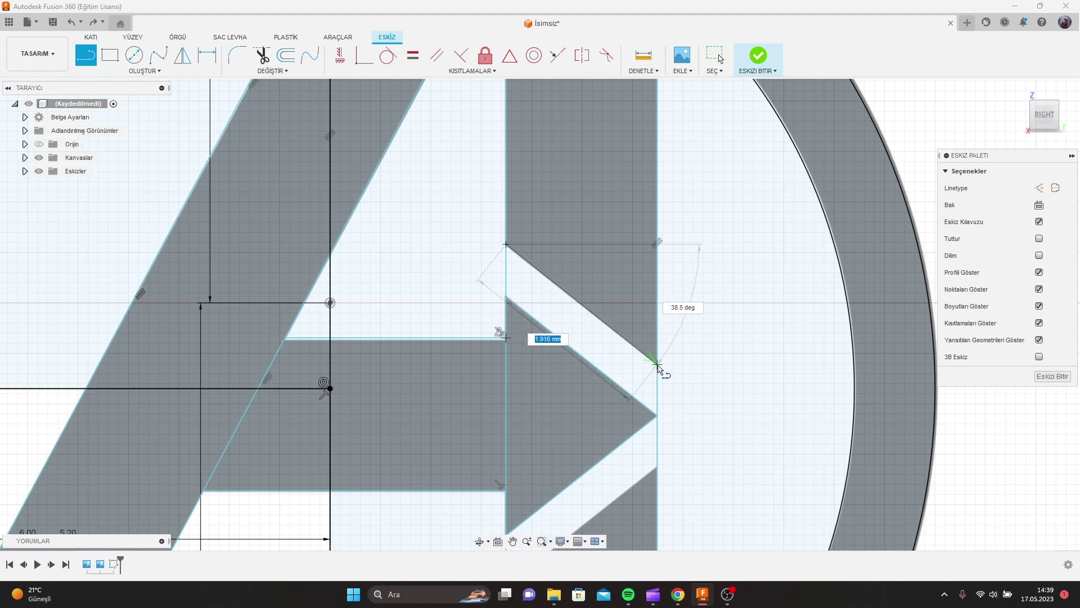
{"action": "double_click", "coordinate": [660, 367]}
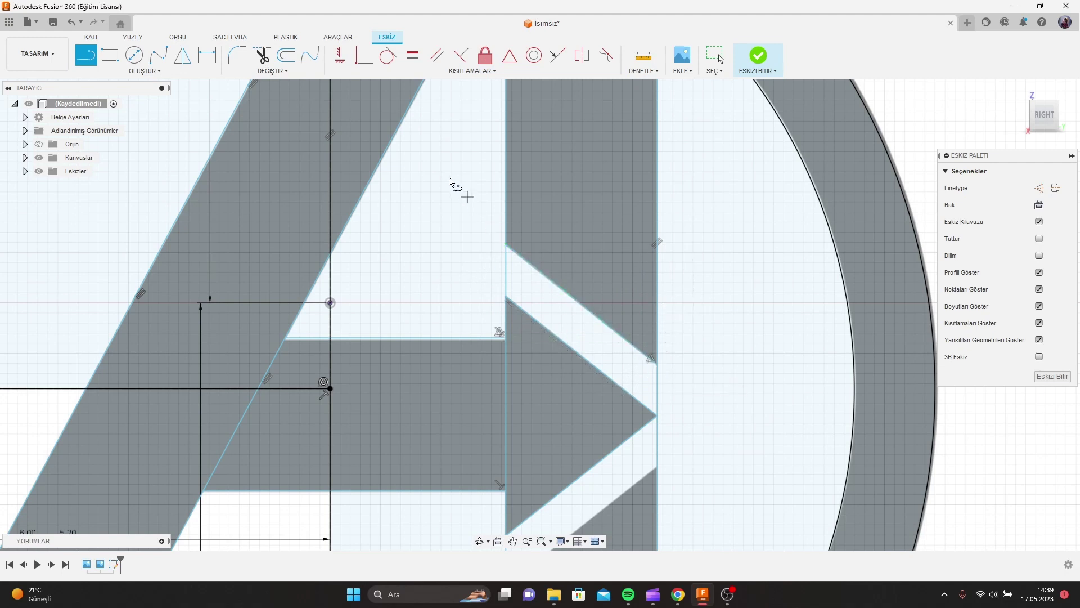
Step: Constrain the upper notch's lower diagonal parallel to the upper diagonal
{"action": "left_click", "coordinate": [484, 76]}
{"action": "left_click", "coordinate": [360, 128]}
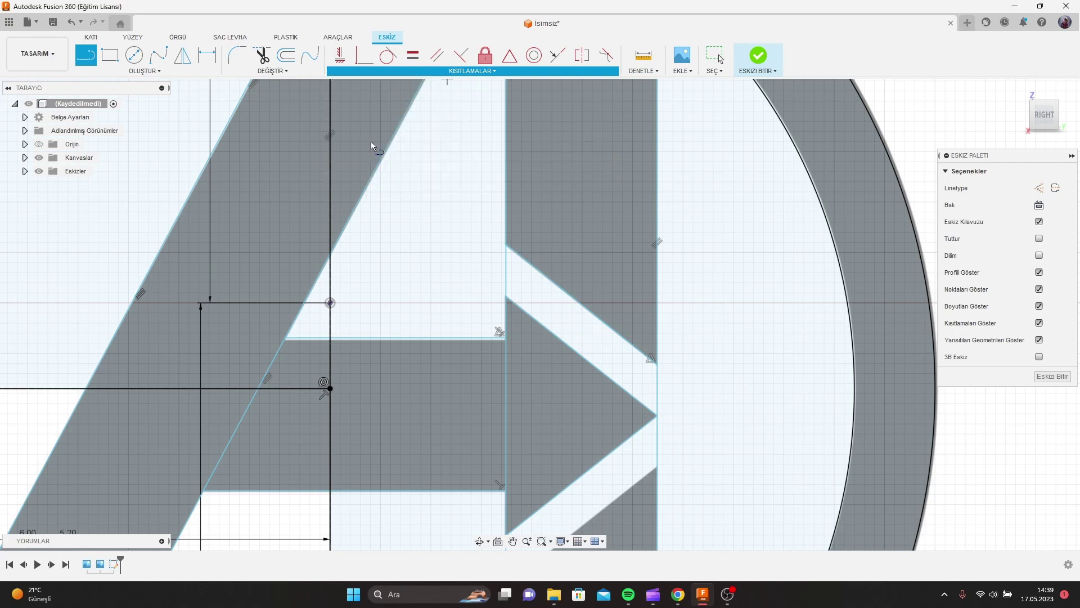
{"action": "left_click", "coordinate": [585, 313]}
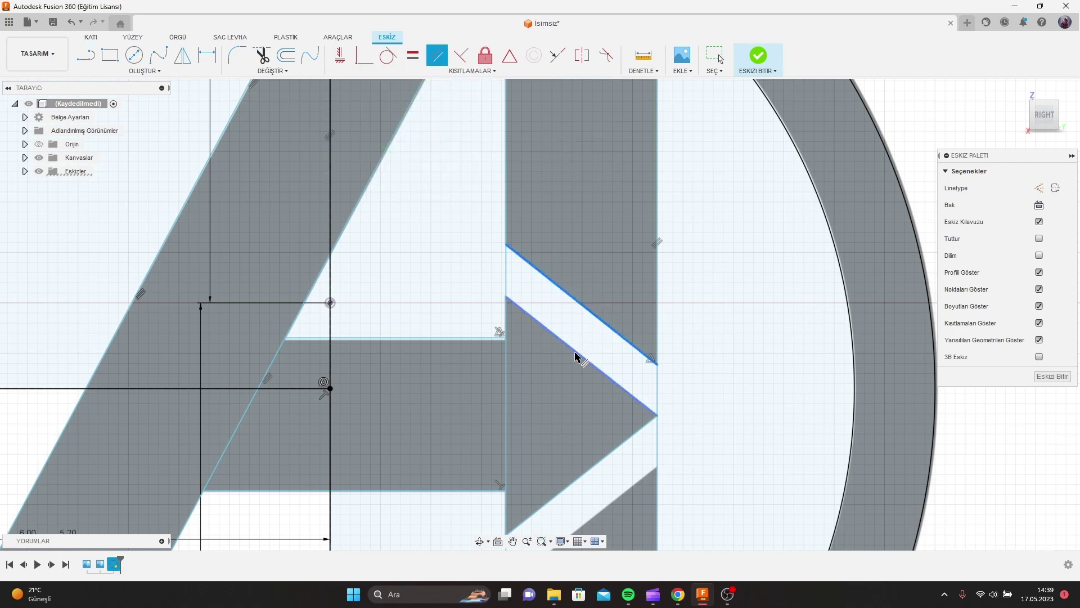
{"action": "left_click", "coordinate": [576, 357]}
{"action": "middle_click_drag", "start_coordinate": [566, 337], "coordinate": [556, 311]}
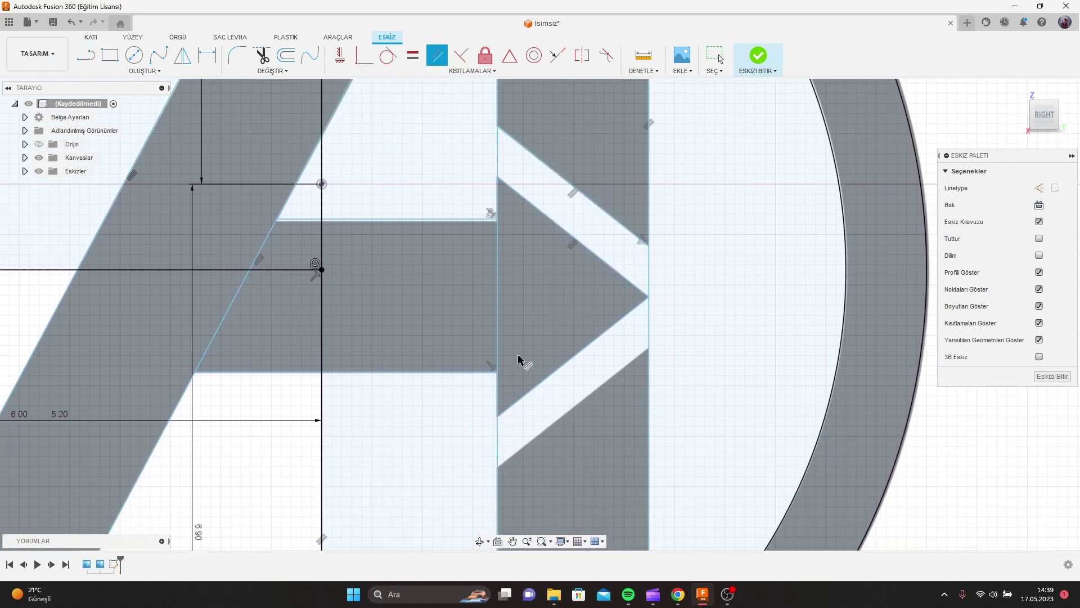
Step: Draw the lower notch edge and constrain it parallel to the diagonal above
{"action": "left_click", "coordinate": [85, 58]}
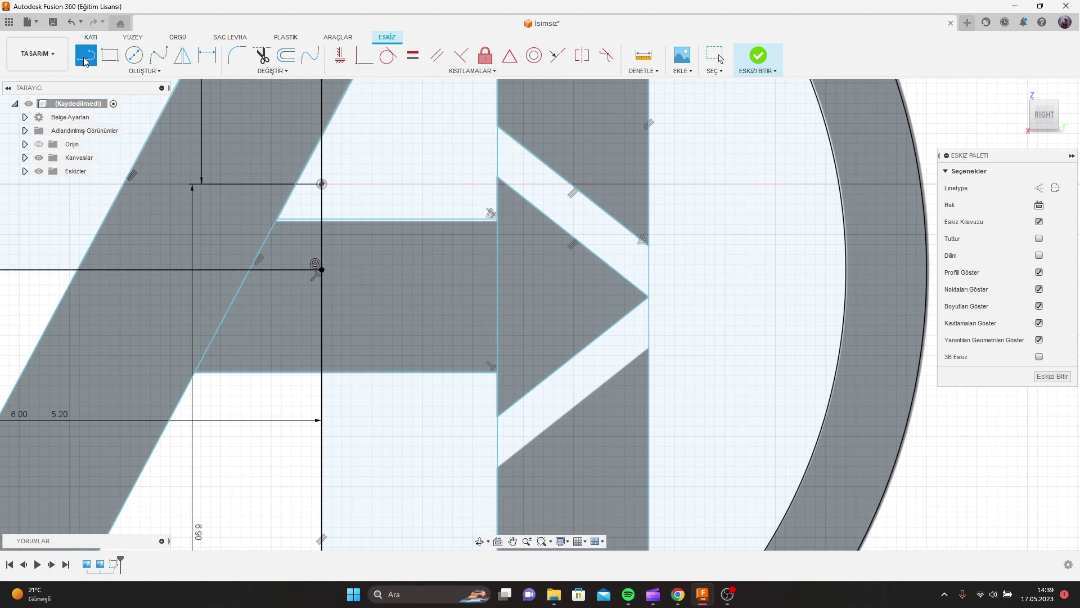
{"action": "left_click", "coordinate": [497, 468]}
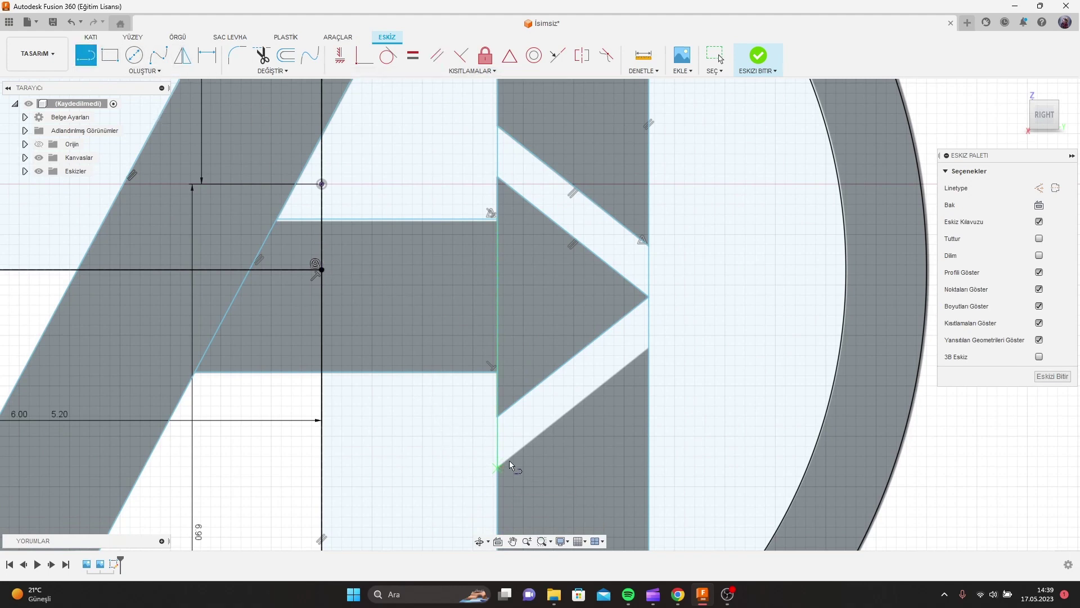
{"action": "left_click", "coordinate": [648, 349]}
{"action": "left_click", "coordinate": [437, 55]}
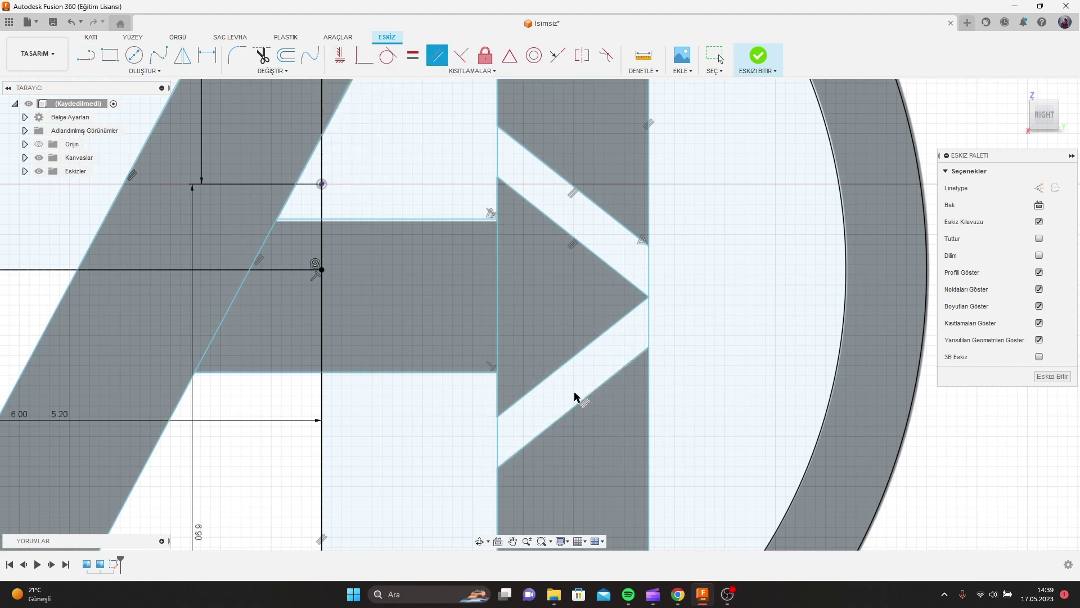
{"action": "left_click", "coordinate": [570, 366]}
{"action": "left_click", "coordinate": [585, 402]}
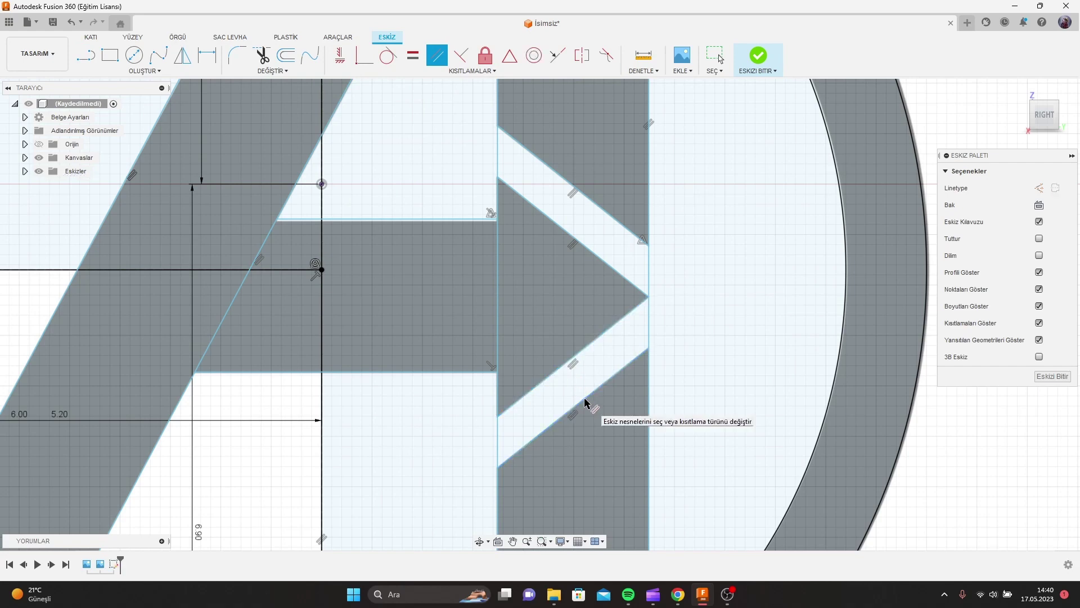
Step: Zoom out and pan to centre the logo around the A's crossbar
{"action": "scroll", "coordinate": [642, 427], "scroll_direction": "down", "scroll_amount": 2}
{"action": "scroll", "coordinate": [642, 428], "scroll_direction": "down", "scroll_amount": 2}
{"action": "scroll", "coordinate": [664, 422], "scroll_direction": "down", "scroll_amount": 2}
{"action": "middle_click_drag", "start_coordinate": [686, 413], "coordinate": [696, 345]}
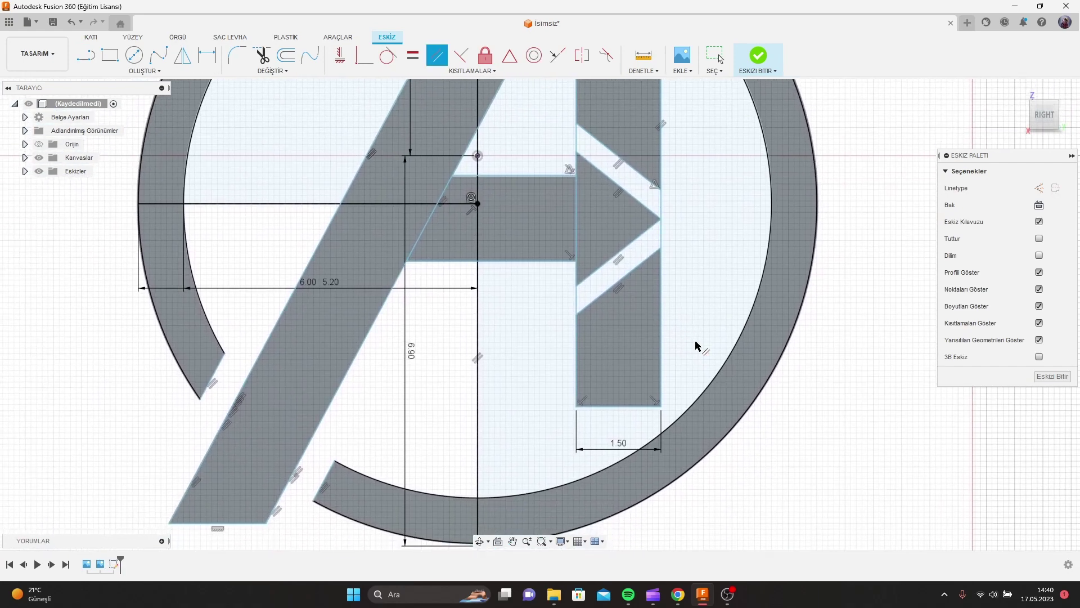
{"action": "middle_click_drag", "start_coordinate": [484, 354], "coordinate": [534, 422]}
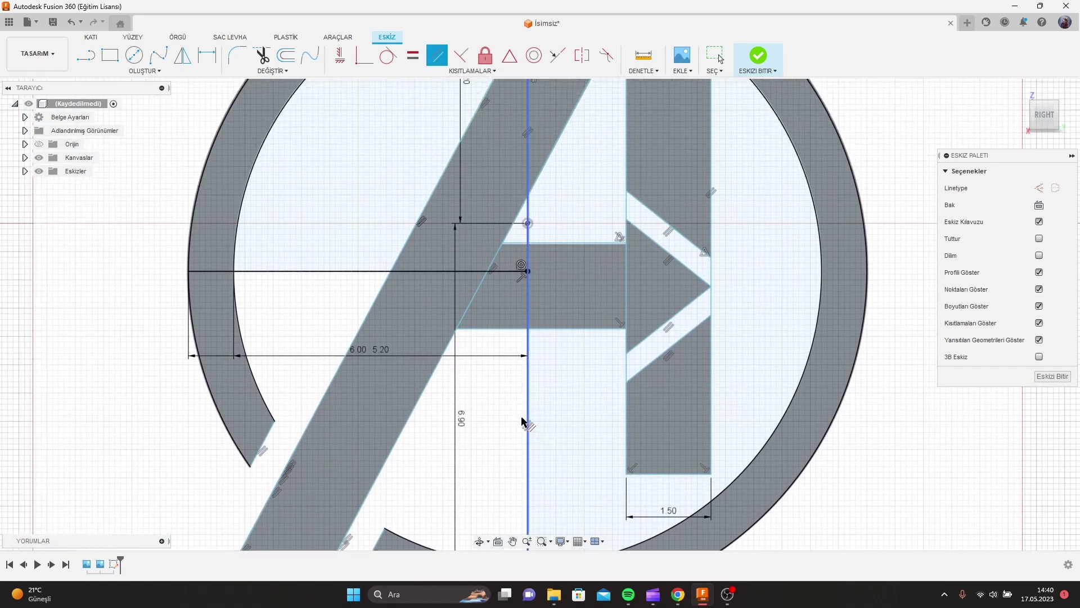
{"action": "left_click", "coordinate": [261, 56]}
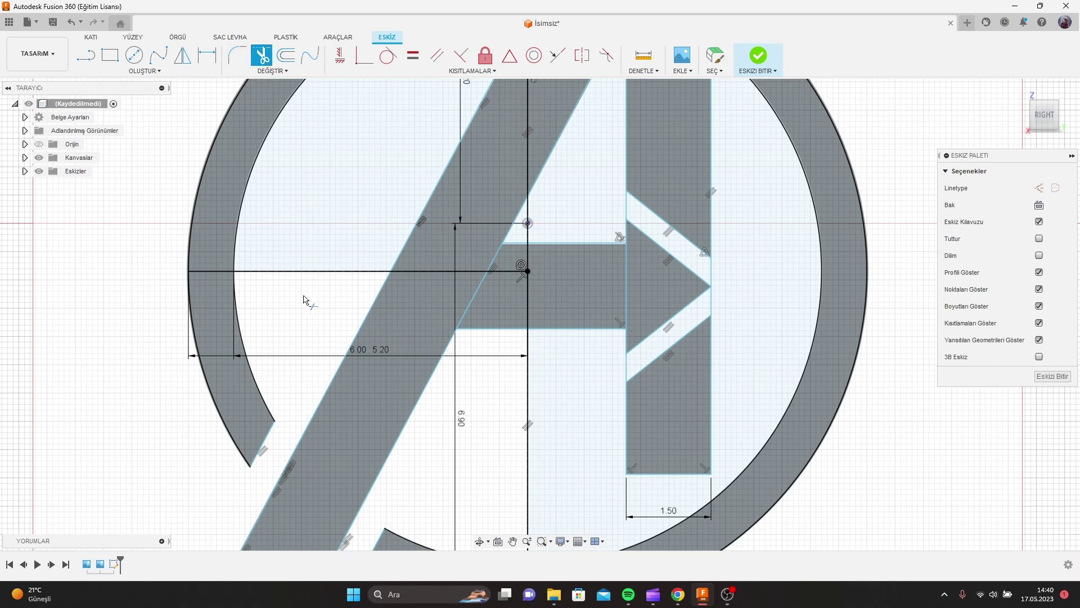
Step: Trim the horizontal guide-line pieces and two vertical centre-line pieces inside the logo
{"action": "left_click", "coordinate": [248, 275]}
{"action": "left_click", "coordinate": [292, 274]}
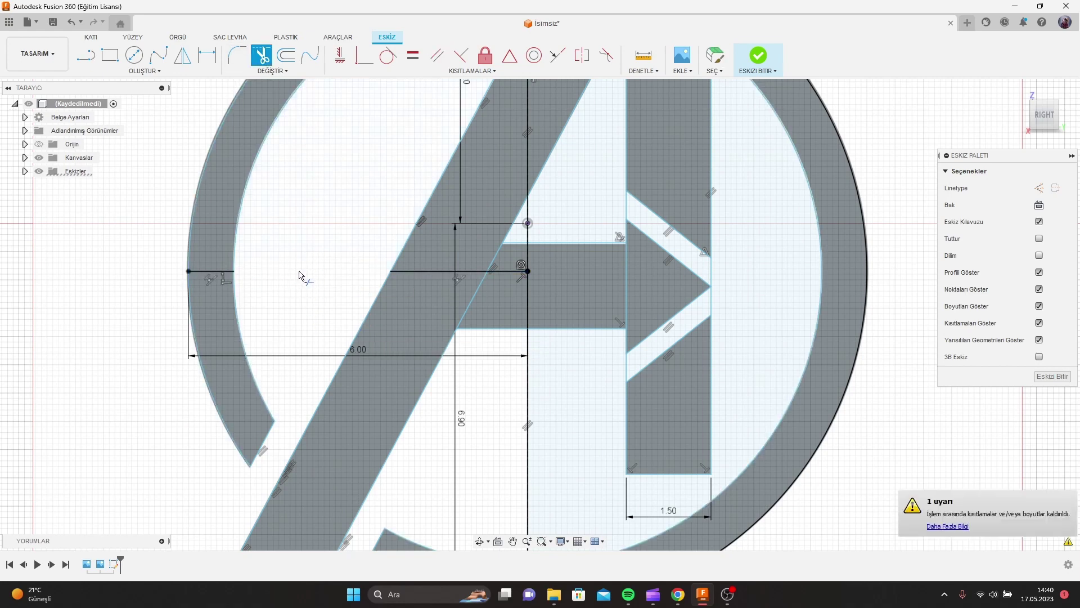
{"action": "left_click", "coordinate": [439, 270]}
{"action": "left_click", "coordinate": [518, 273]}
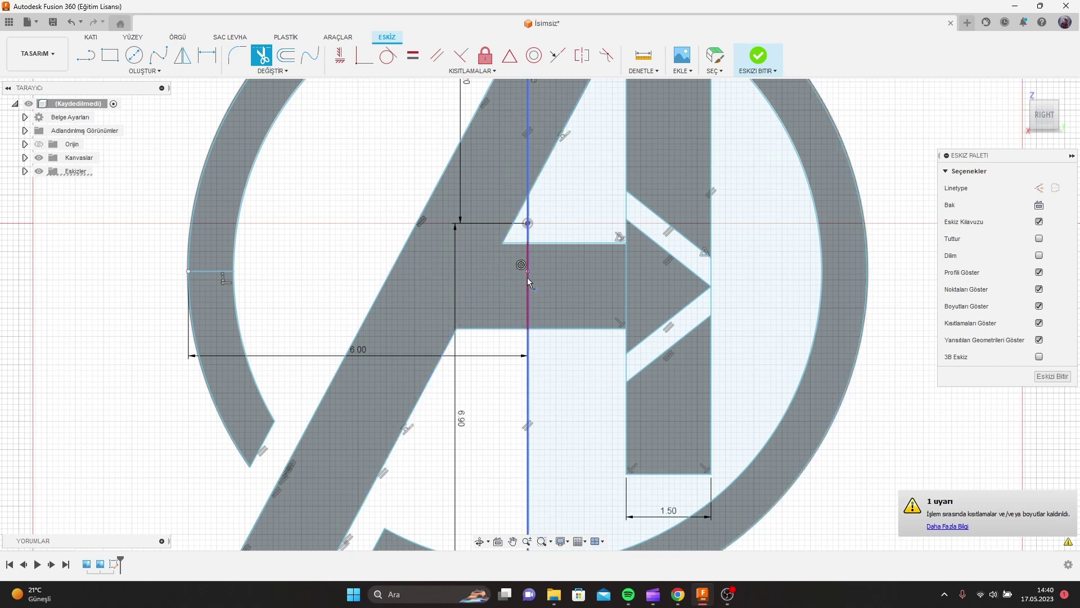
{"action": "left_click", "coordinate": [528, 278]}
{"action": "left_click", "coordinate": [529, 287]}
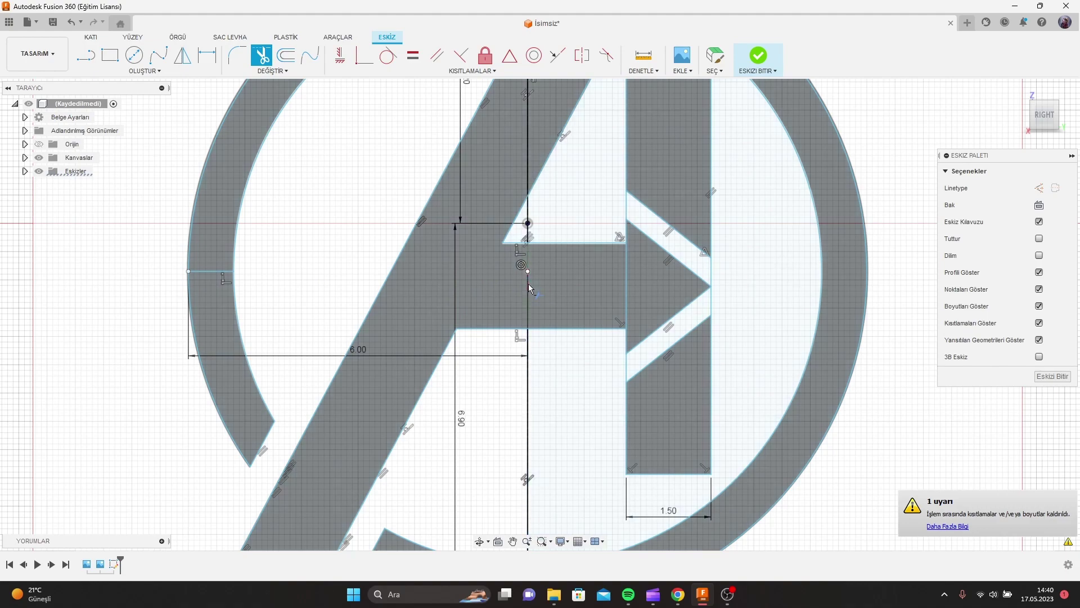
Step: Trim the vertical pieces at the arrow's back edge, tip, right bar, and below the crossbar
{"action": "middle_click_drag", "start_coordinate": [469, 278], "coordinate": [433, 403]}
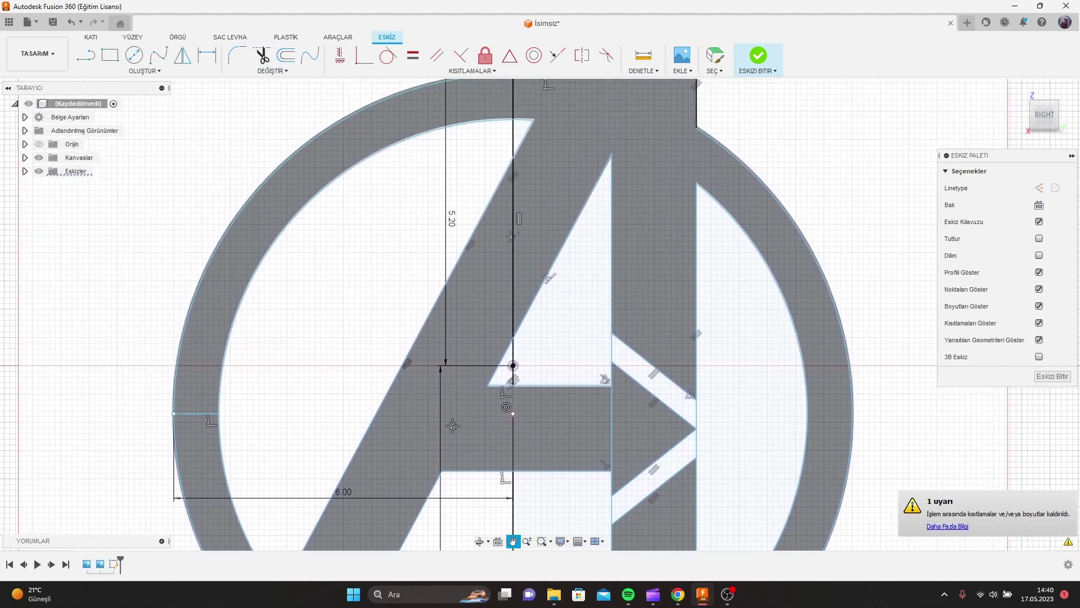
{"action": "scroll", "coordinate": [556, 405], "scroll_direction": "up", "scroll_amount": 3}
{"action": "scroll", "coordinate": [550, 390], "scroll_direction": "up", "scroll_amount": 2}
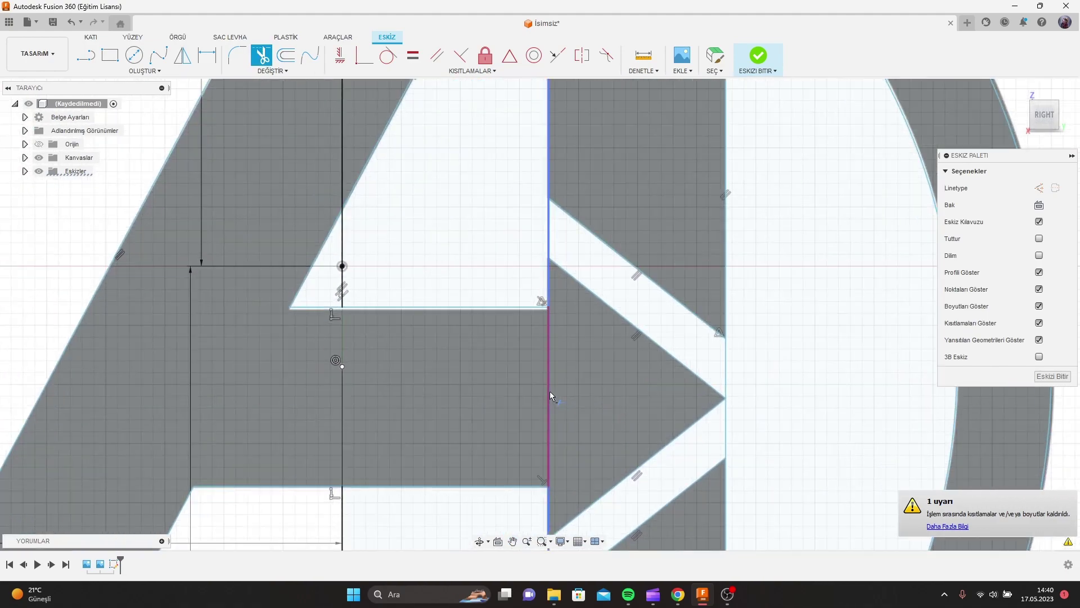
{"action": "left_click", "coordinate": [551, 241]}
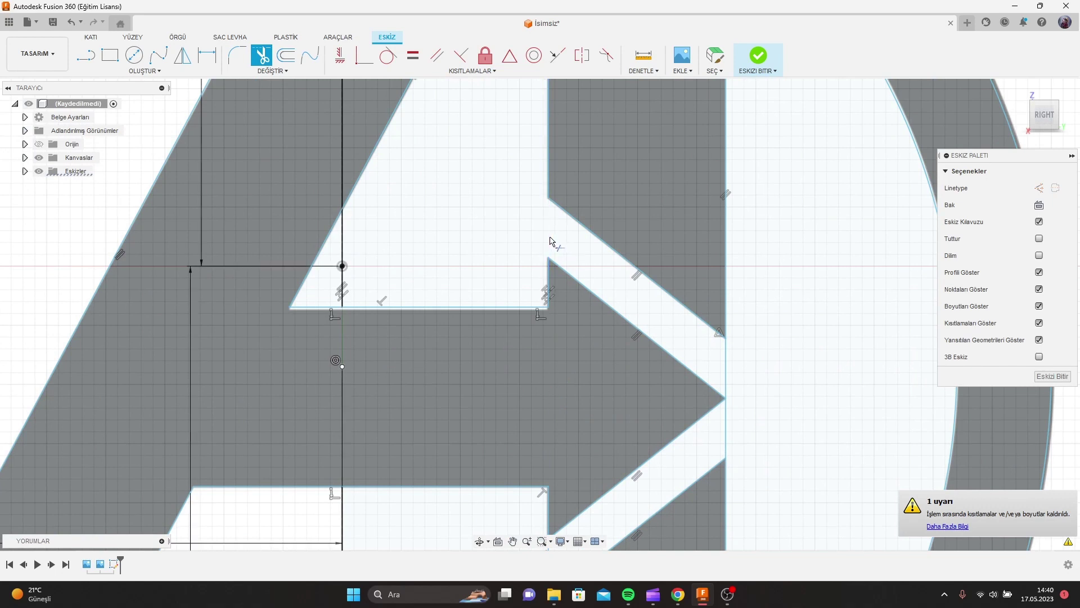
{"action": "left_click", "coordinate": [725, 367]}
{"action": "left_click", "coordinate": [730, 434]}
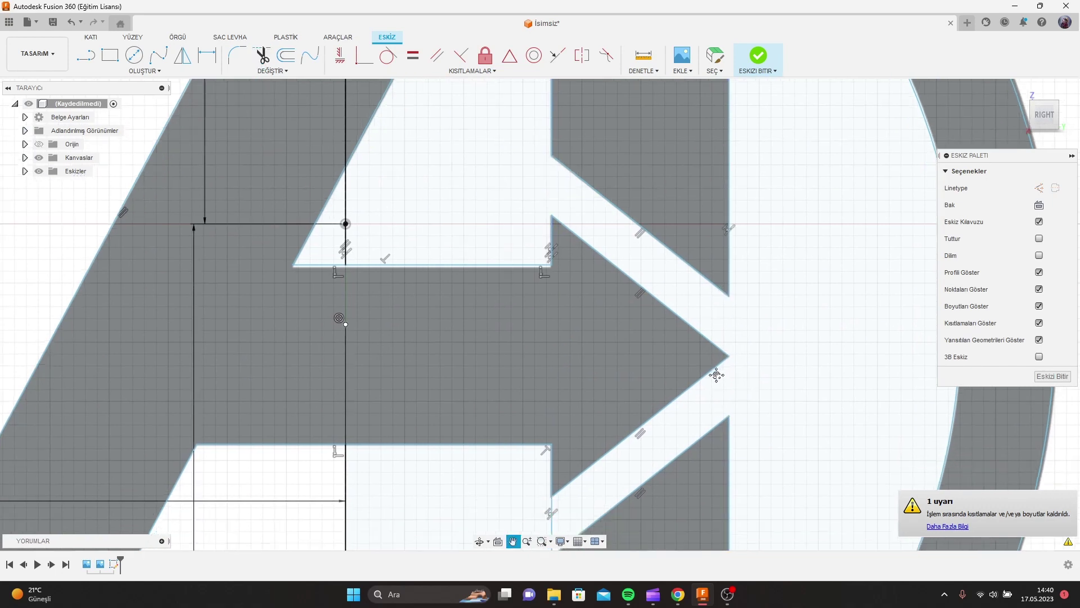
{"action": "middle_click_drag", "start_coordinate": [730, 434], "coordinate": [740, 292]}
{"action": "left_click", "coordinate": [561, 430]}
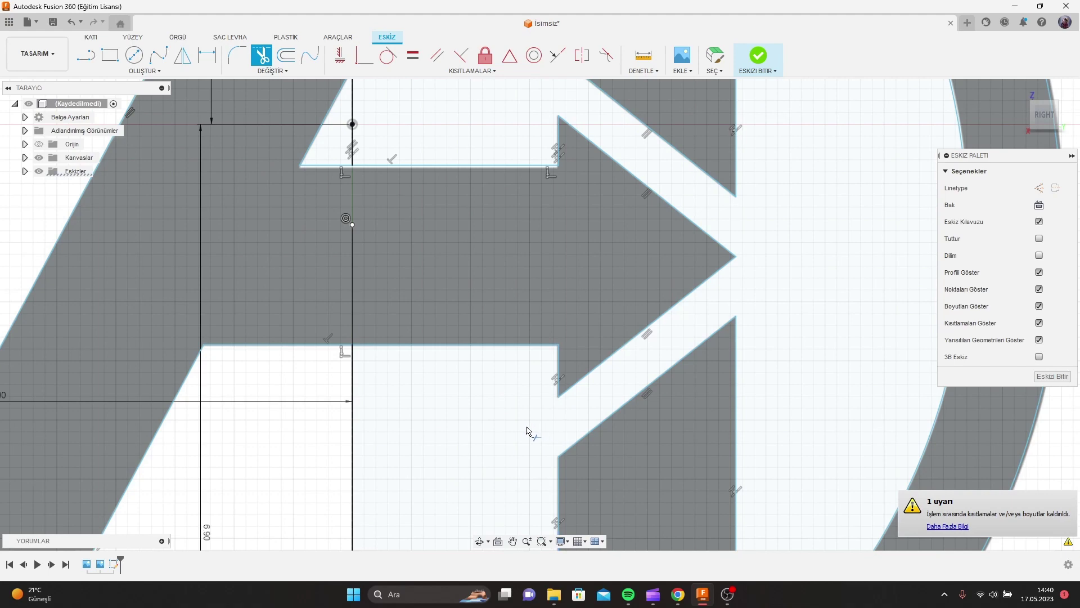
{"action": "scroll", "coordinate": [517, 431], "scroll_direction": "down", "scroll_amount": 2}
{"action": "scroll", "coordinate": [450, 431], "scroll_direction": "down", "scroll_amount": 1}
{"action": "left_click", "coordinate": [407, 438]}
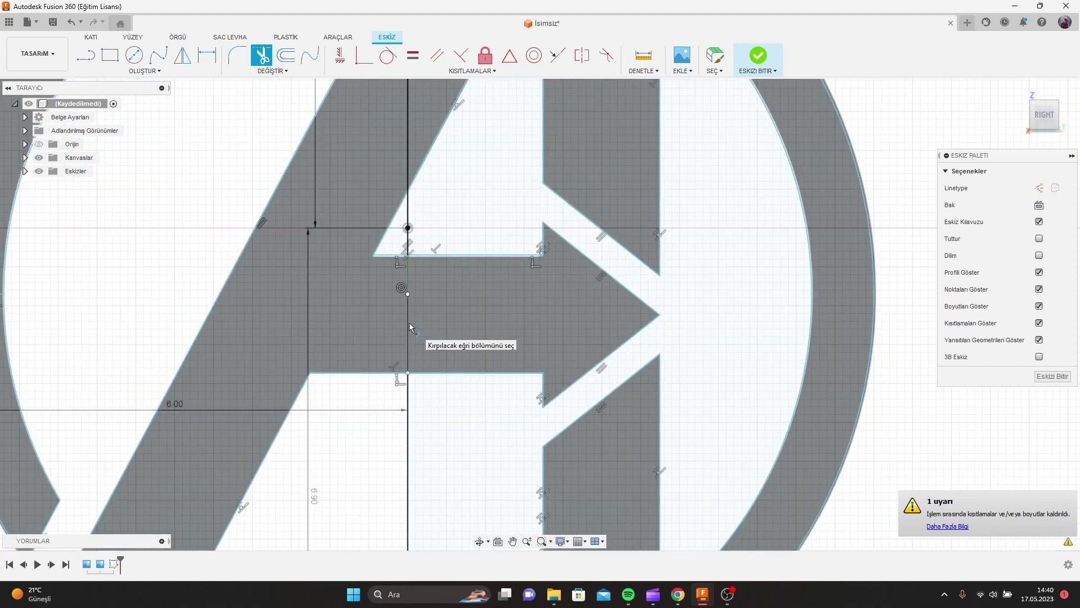
Step: Trim the small segment at the circle's left edge and finish the sketch
{"action": "scroll", "coordinate": [410, 322], "scroll_direction": "up", "scroll_amount": 2}
{"action": "scroll", "coordinate": [414, 358], "scroll_direction": "down", "scroll_amount": 3}
{"action": "middle_click_drag", "start_coordinate": [507, 351], "coordinate": [580, 386]}
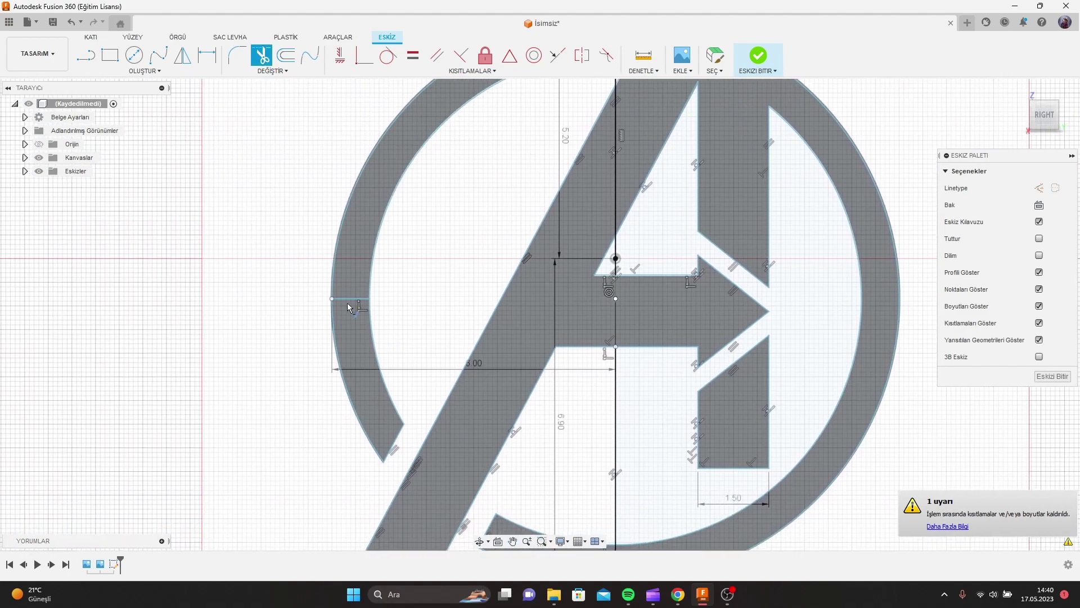
{"action": "left_click", "coordinate": [350, 299]}
{"action": "scroll", "coordinate": [382, 419], "scroll_direction": "up", "scroll_amount": 3}
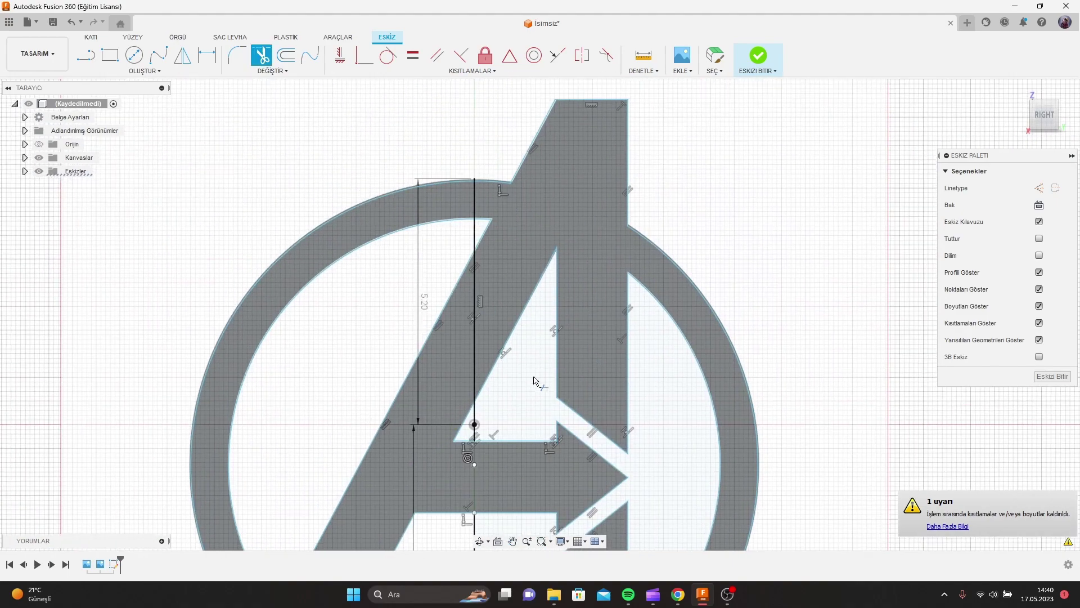
{"action": "scroll", "coordinate": [382, 419], "scroll_direction": "down", "scroll_amount": 2}
{"action": "scroll", "coordinate": [506, 225], "scroll_direction": "down", "scroll_amount": 1}
{"action": "scroll", "coordinate": [623, 245], "scroll_direction": "up", "scroll_amount": 3}
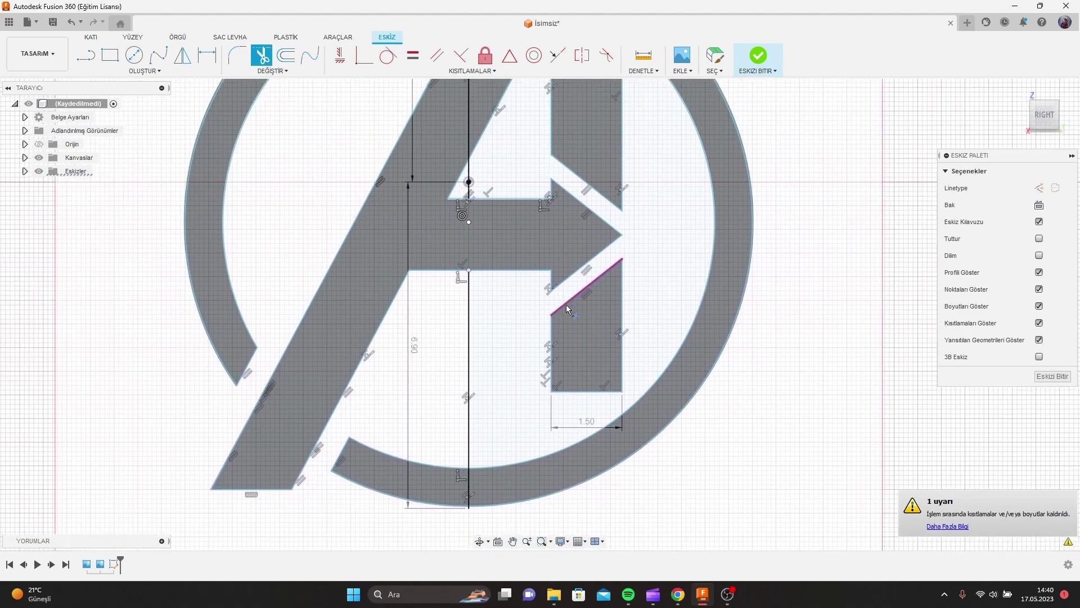
{"action": "scroll", "coordinate": [566, 305], "scroll_direction": "up", "scroll_amount": 3}
{"action": "scroll", "coordinate": [487, 450], "scroll_direction": "up", "scroll_amount": 1}
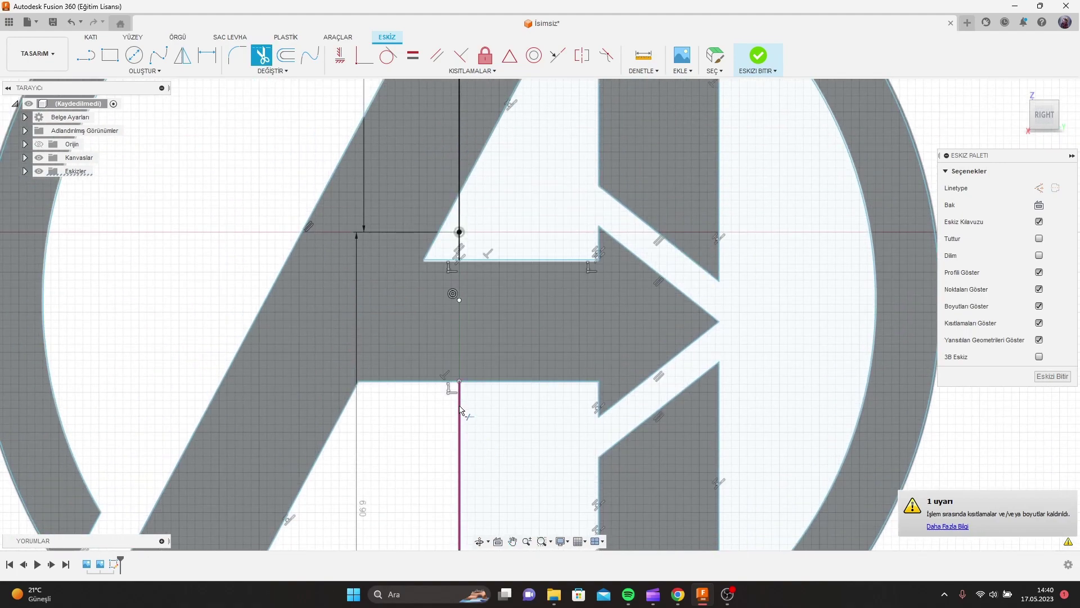
{"action": "middle_click_drag", "start_coordinate": [487, 450], "coordinate": [487, 483]}
{"action": "scroll", "coordinate": [488, 327], "scroll_direction": "down", "scroll_amount": 1}
{"action": "scroll", "coordinate": [488, 328], "scroll_direction": "down", "scroll_amount": 3}
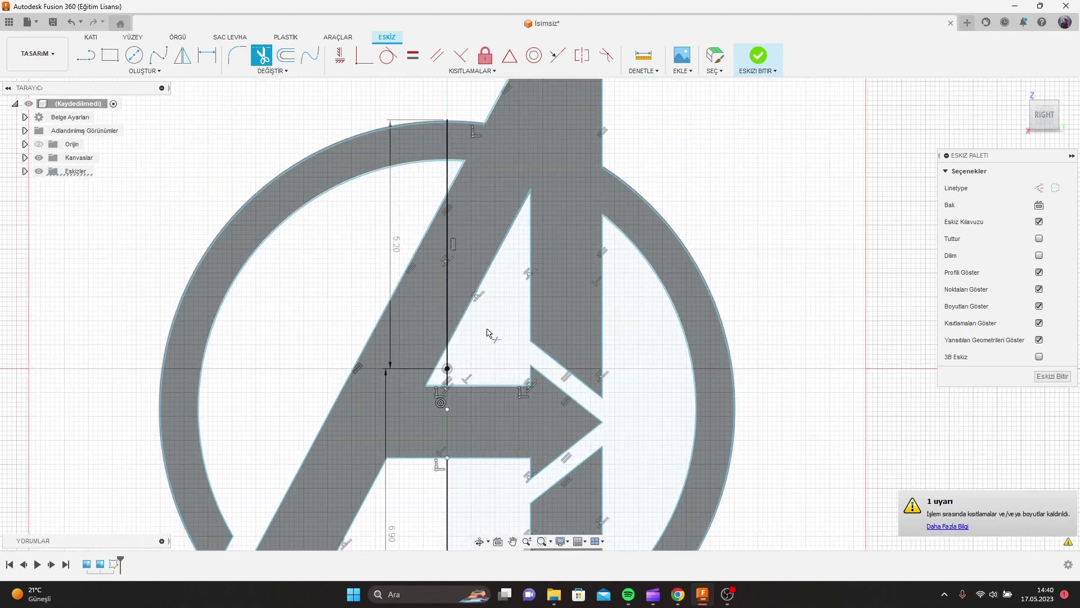
{"action": "mouse_move", "coordinate": [487, 337]}
{"action": "middle_mouse_down"}
{"action": "mouse_move", "coordinate": [456, 409]}
{"action": "mouse_move", "coordinate": [556, 358]}
{"action": "middle_mouse_up"}
{"action": "scroll", "coordinate": [556, 358], "scroll_direction": "down", "scroll_amount": 1}
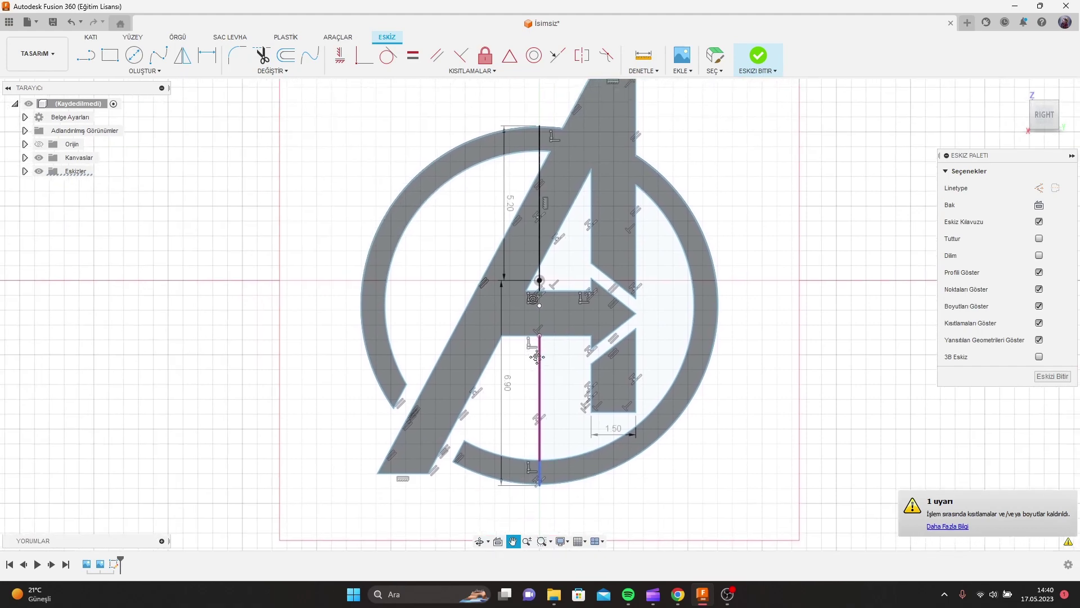
{"action": "left_click", "coordinate": [757, 56]}
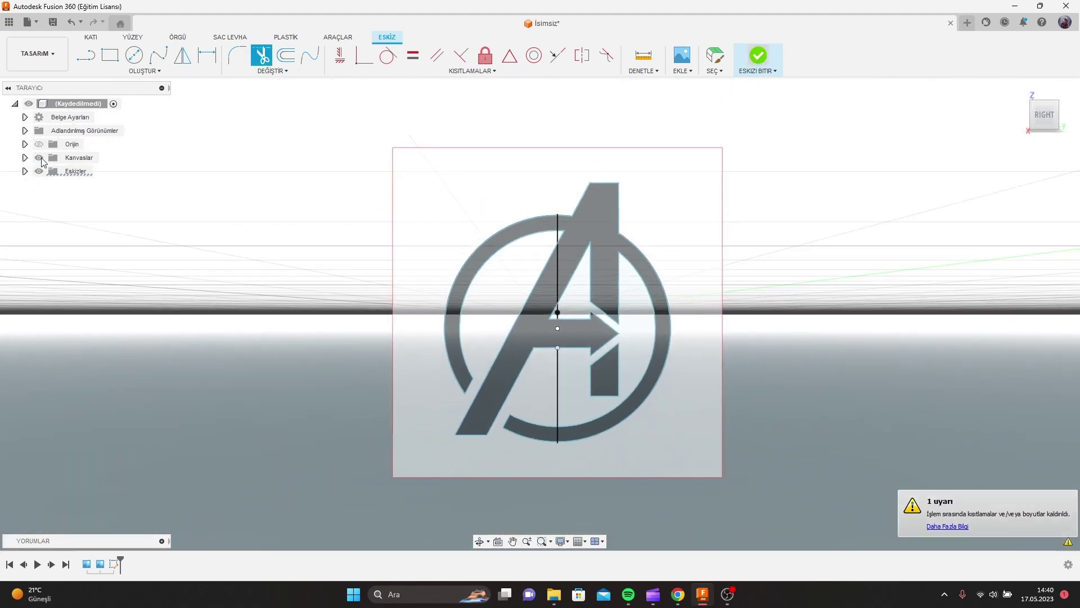
Step: Hide the Kanvaslar logo image and reopen the logo sketch with Eskizi Düzenle
{"action": "left_click", "coordinate": [39, 158]}
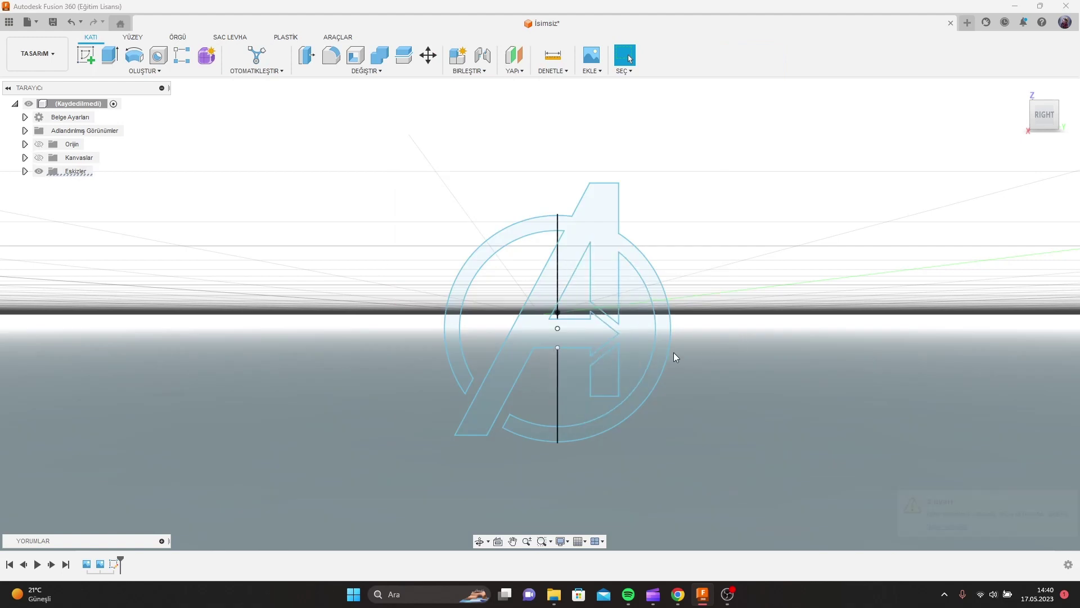
{"action": "scroll", "coordinate": [670, 354], "scroll_direction": "up", "scroll_amount": 2}
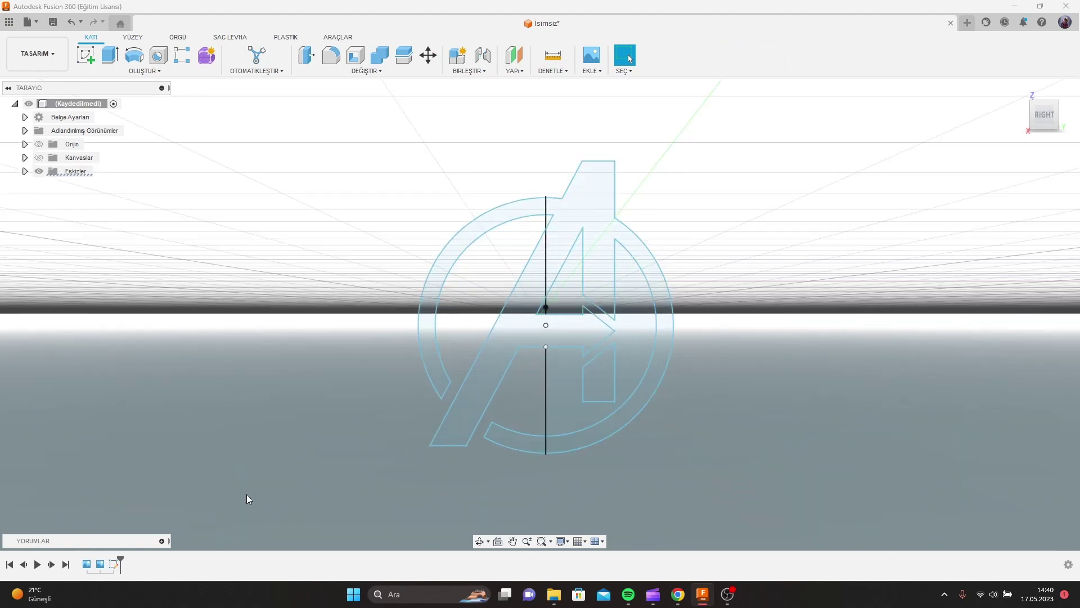
{"action": "right_click", "coordinate": [110, 563]}
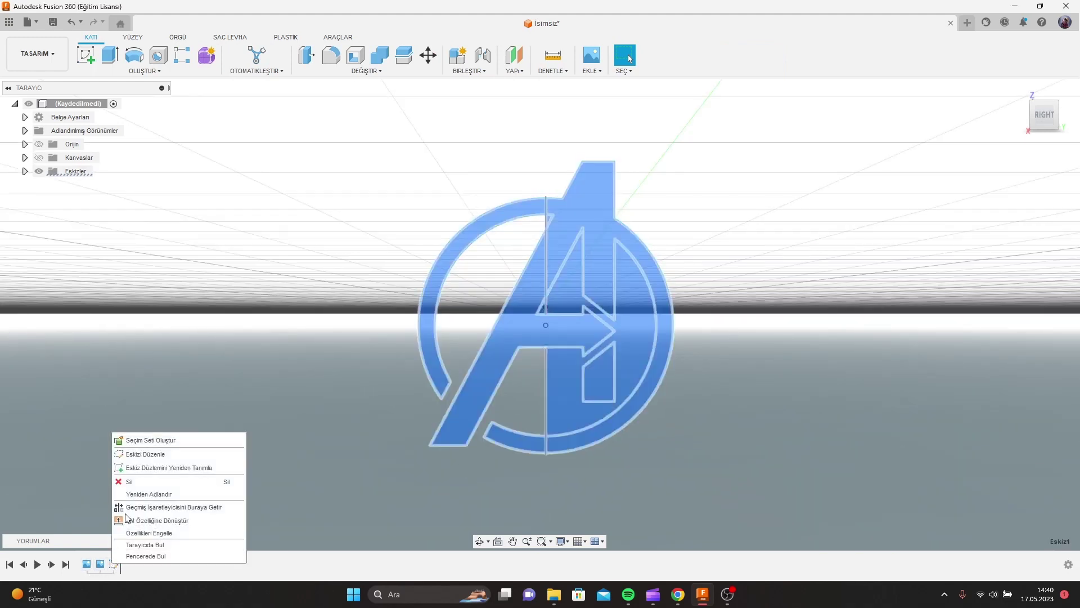
{"action": "left_click", "coordinate": [146, 454]}
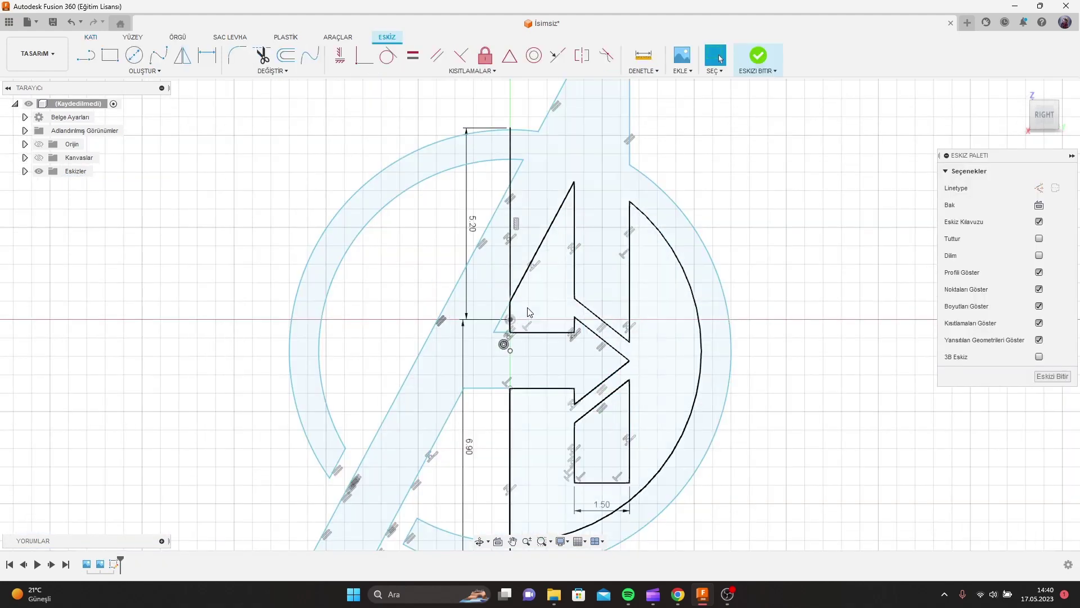
Step: With Trim (T), remove the centre-line pieces above and below the A's crossbar
{"action": "key", "text": "t"}
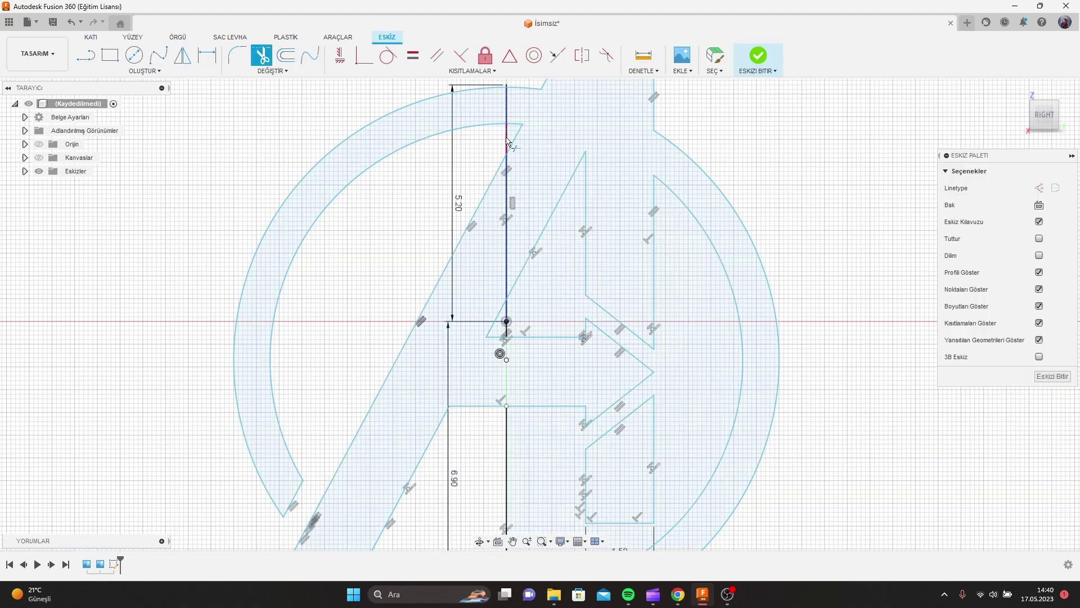
{"action": "left_click", "coordinate": [507, 140]}
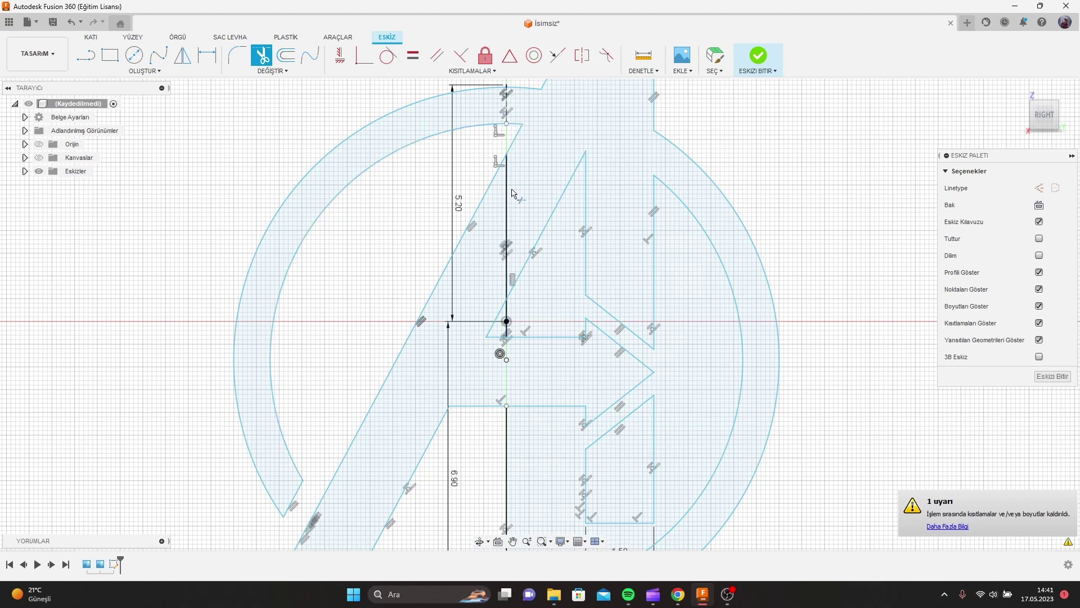
{"action": "left_click", "coordinate": [504, 109]}
{"action": "left_click", "coordinate": [505, 209]}
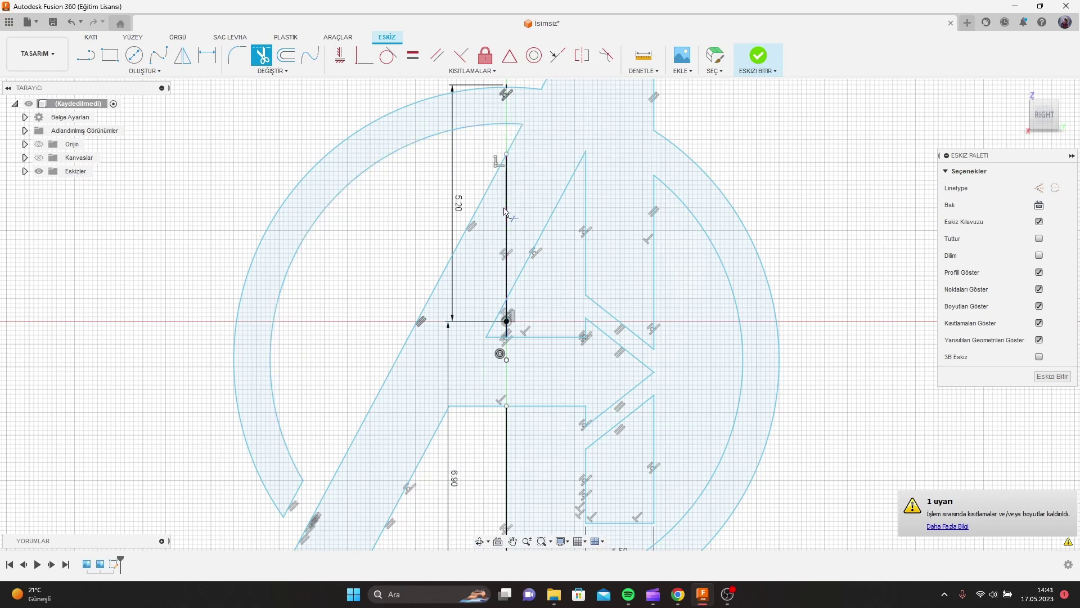
{"action": "left_click", "coordinate": [505, 218]}
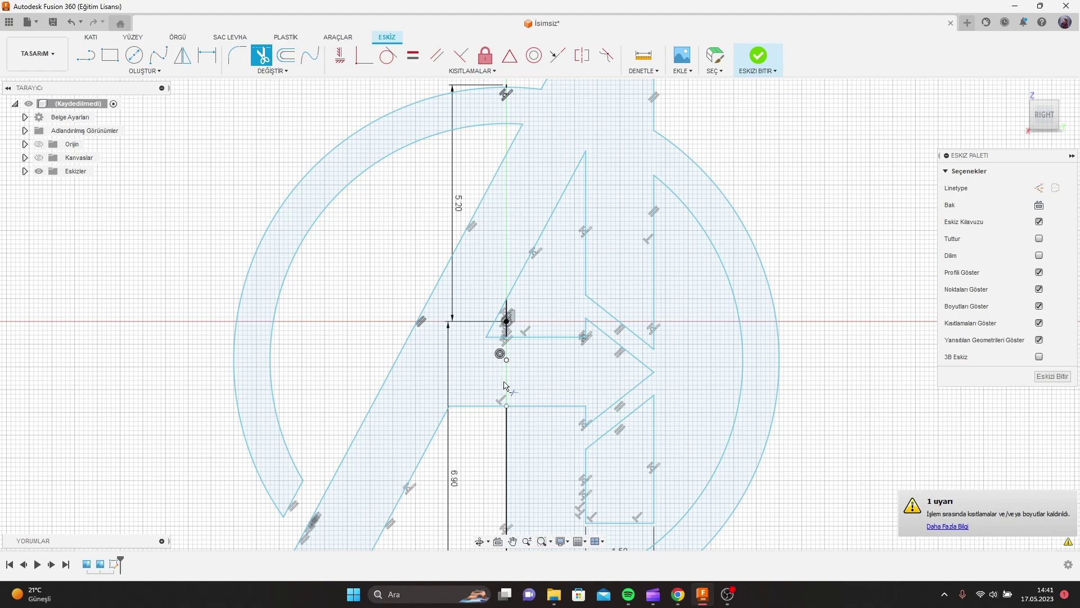
{"action": "left_click", "coordinate": [506, 457]}
Step: Trim the stray straight line at the ring's top and finish the sketch
{"action": "scroll", "coordinate": [506, 456], "scroll_direction": "down", "scroll_amount": 2}
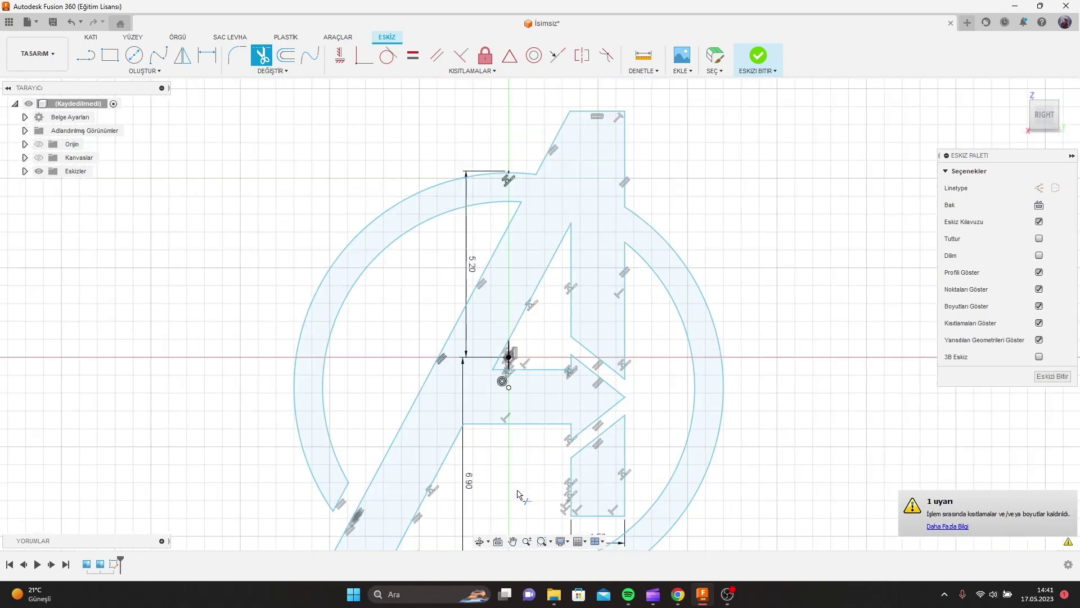
{"action": "scroll", "coordinate": [509, 453], "scroll_direction": "down", "scroll_amount": 2}
{"action": "middle_click_drag", "start_coordinate": [512, 451], "coordinate": [510, 383]}
{"action": "scroll", "coordinate": [453, 414], "scroll_direction": "up", "scroll_amount": 1}
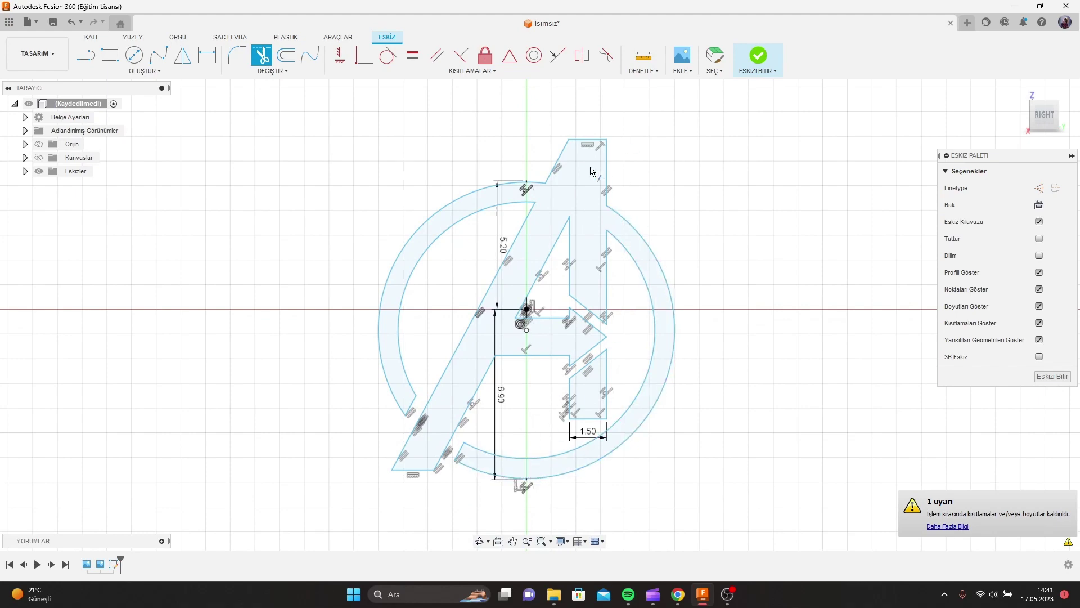
{"action": "scroll", "coordinate": [540, 181], "scroll_direction": "up", "scroll_amount": 2}
{"action": "scroll", "coordinate": [535, 174], "scroll_direction": "up", "scroll_amount": 2}
{"action": "scroll", "coordinate": [523, 169], "scroll_direction": "up", "scroll_amount": 2}
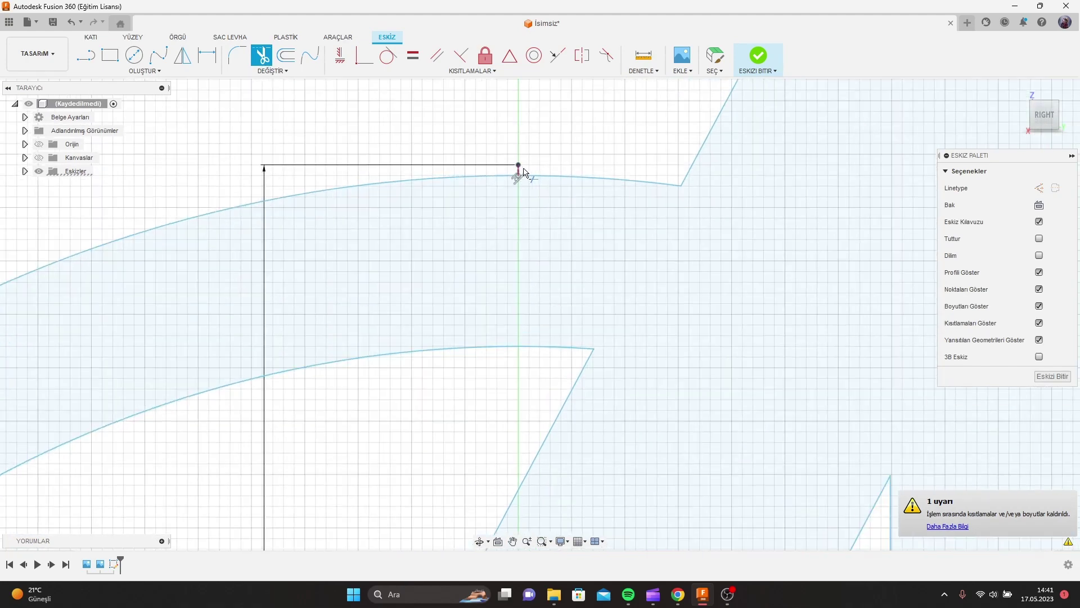
{"action": "left_click", "coordinate": [518, 167]}
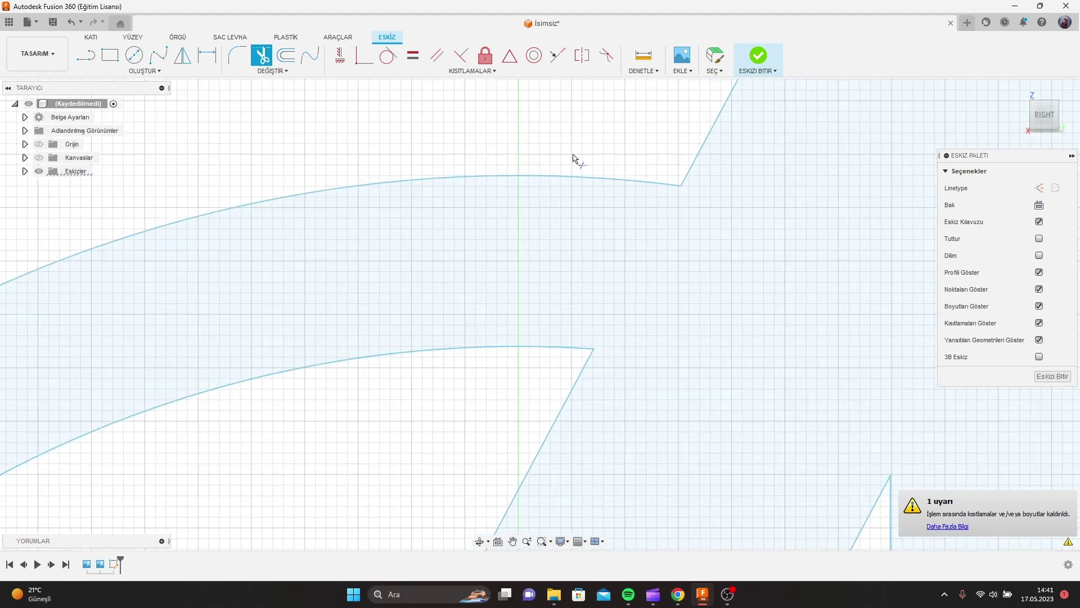
{"action": "left_click", "coordinate": [773, 55]}
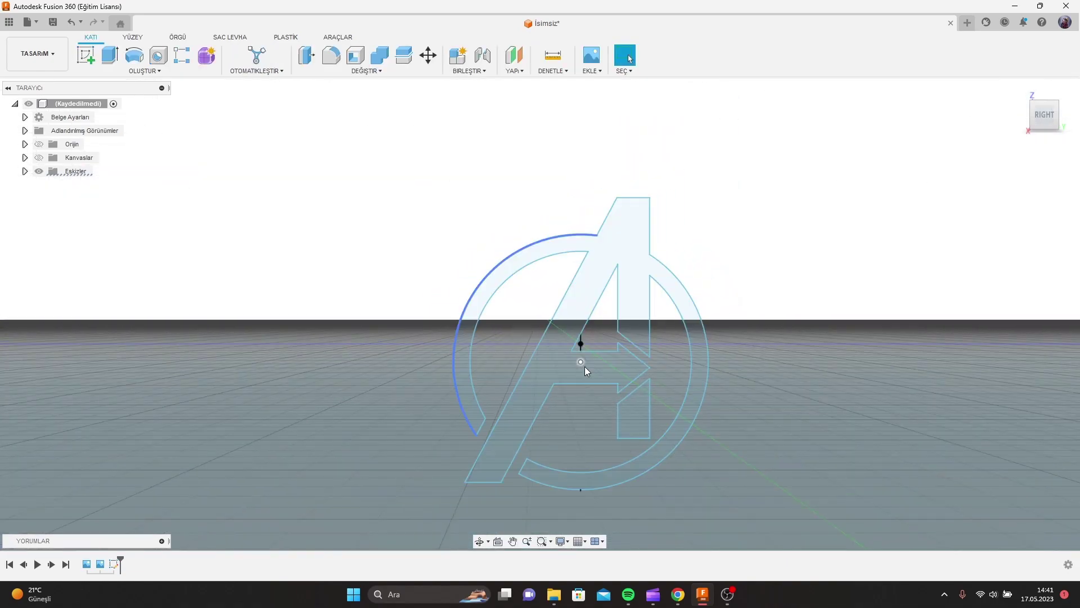
Step: Extrude the main logo profile and the lower-right piece 1 mm as a new body
{"action": "mouse_move", "coordinate": [574, 327]}
{"action": "middle_mouse_down", "text": "shift"}
{"action": "mouse_move", "coordinate": [557, 342]}
{"action": "mouse_move", "coordinate": [774, 420]}
{"action": "middle_mouse_up", "text": "shift"}
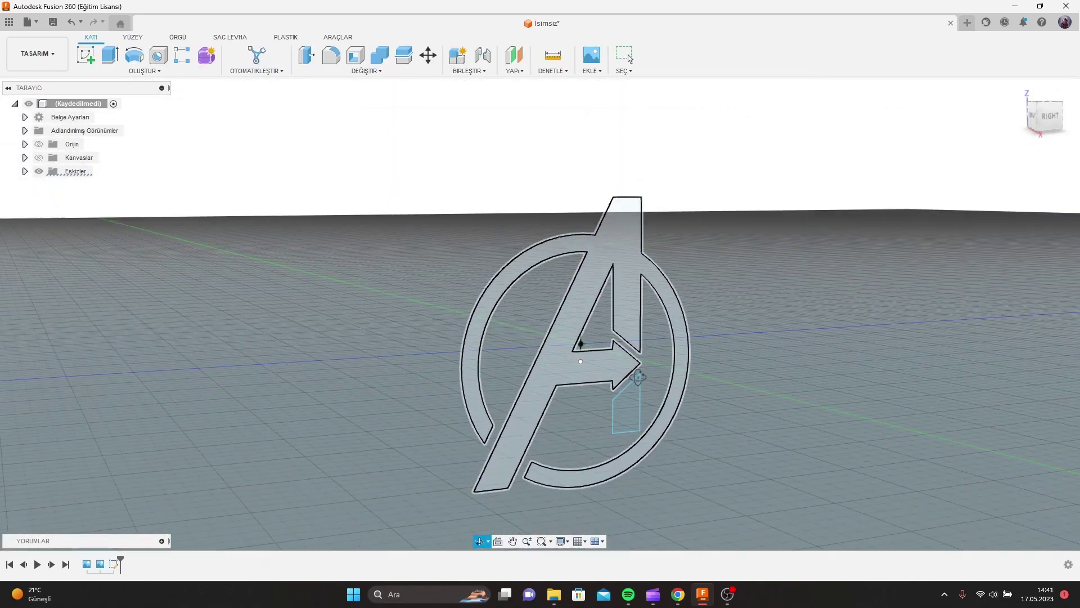
{"action": "left_click", "coordinate": [111, 56]}
{"action": "left_click", "coordinate": [532, 263]}
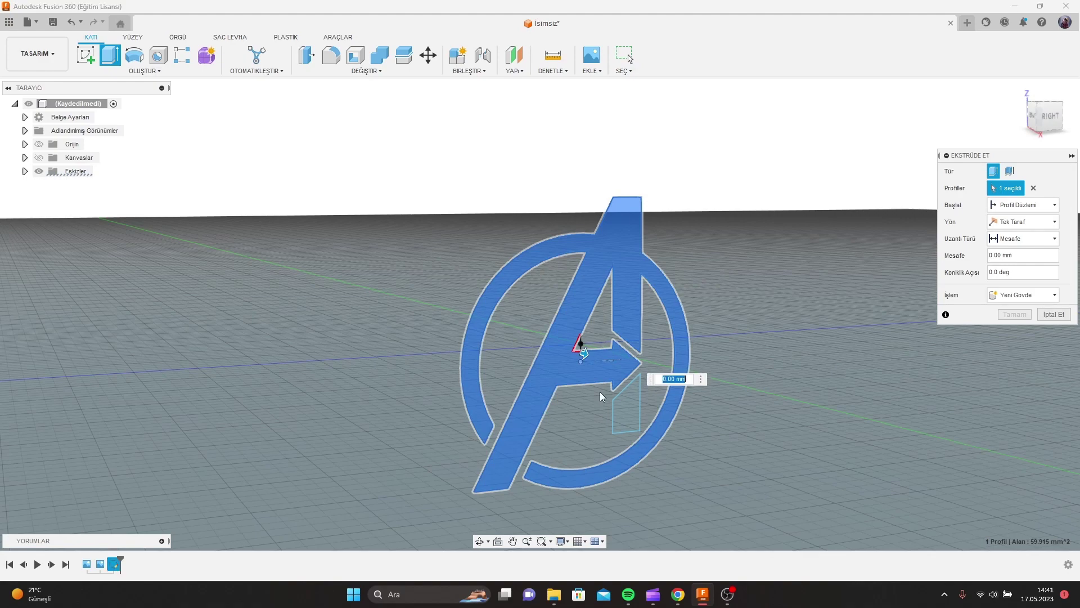
{"action": "mouse_move", "coordinate": [600, 391]}
{"action": "middle_mouse_down", "text": "shift"}
{"action": "mouse_move", "coordinate": [613, 400]}
{"action": "mouse_move", "coordinate": [591, 353]}
{"action": "middle_mouse_up", "text": "shift"}
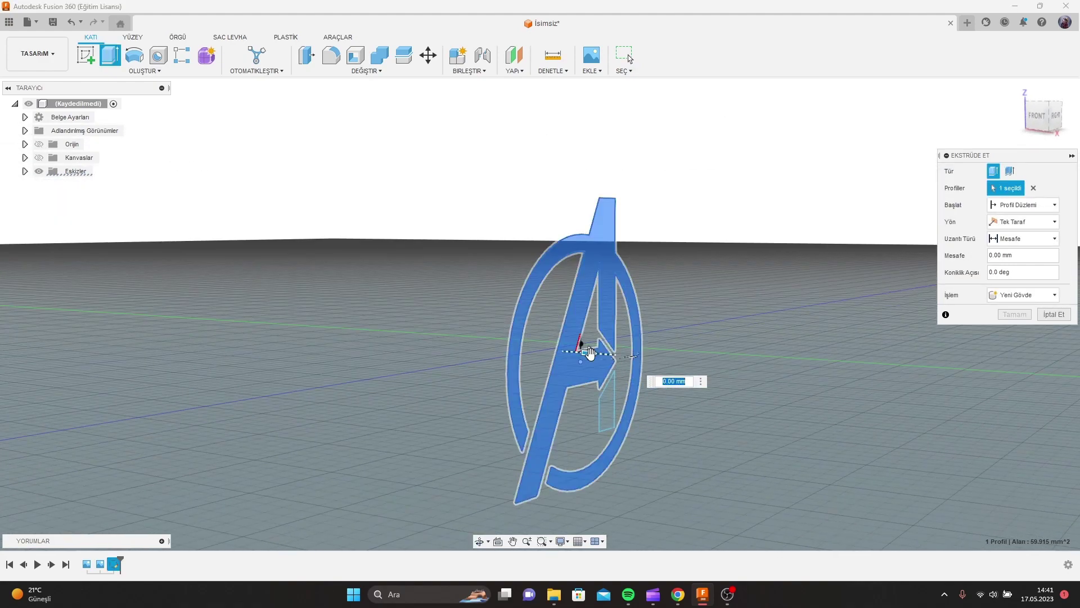
{"action": "left_click", "coordinate": [611, 405]}
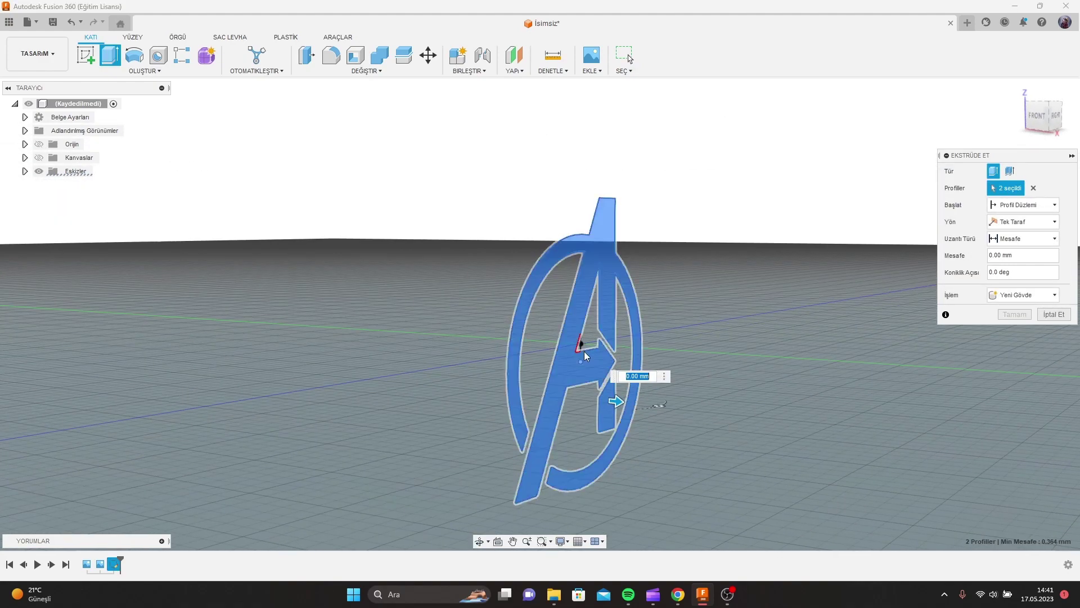
{"action": "type", "text": "1"}
{"action": "key", "text": "Return"}
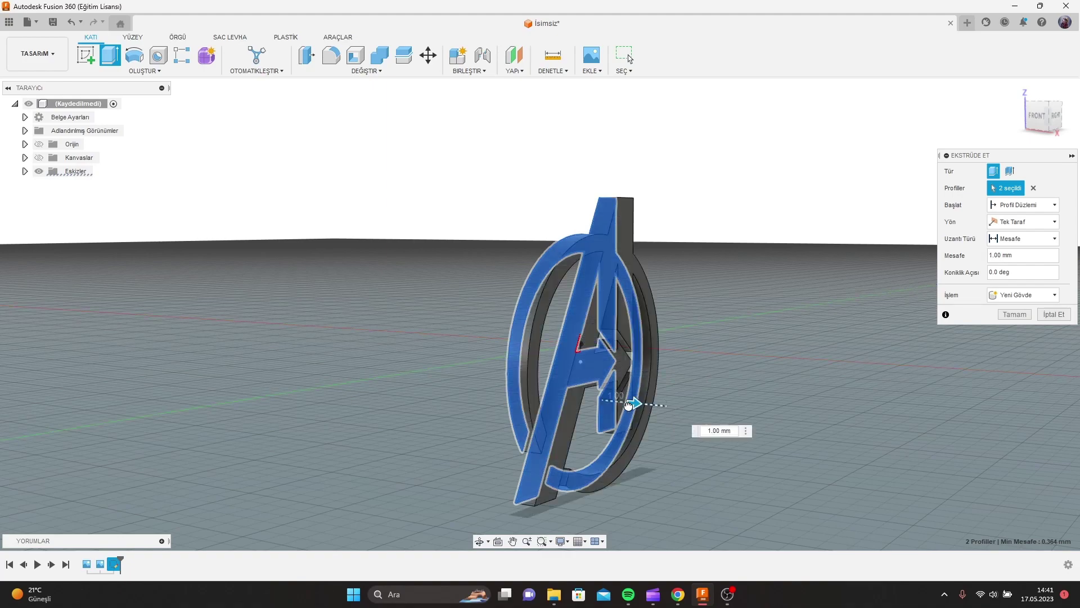
{"action": "mouse_move", "coordinate": [755, 362]}
{"action": "middle_mouse_down", "text": "shift"}
{"action": "mouse_move", "coordinate": [683, 355]}
{"action": "mouse_move", "coordinate": [656, 338]}
{"action": "middle_mouse_up", "text": "shift"}
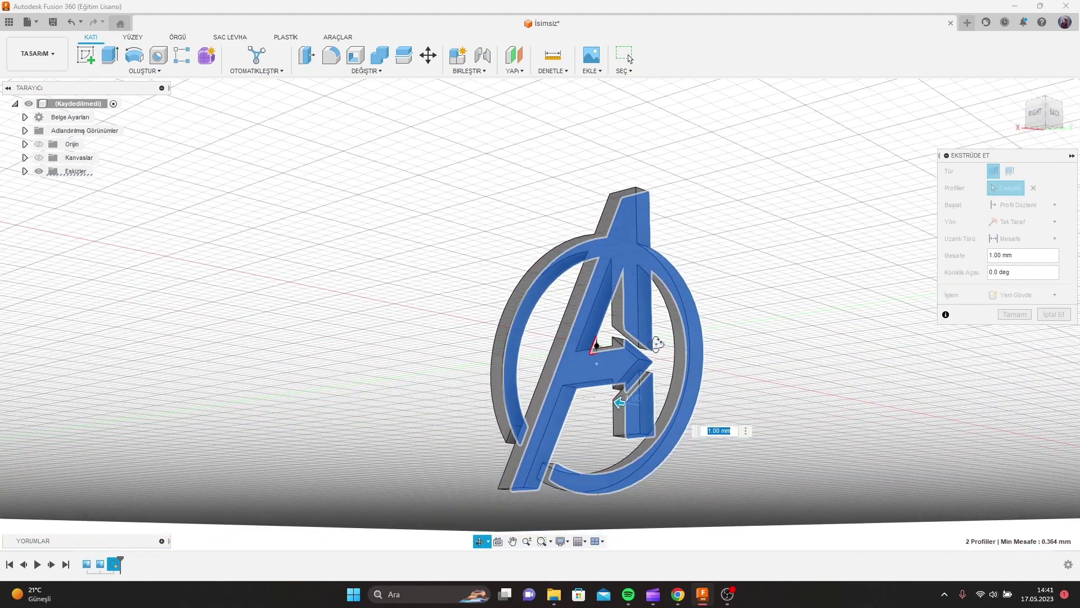
{"action": "scroll", "coordinate": [665, 387], "scroll_direction": "up", "scroll_amount": 3}
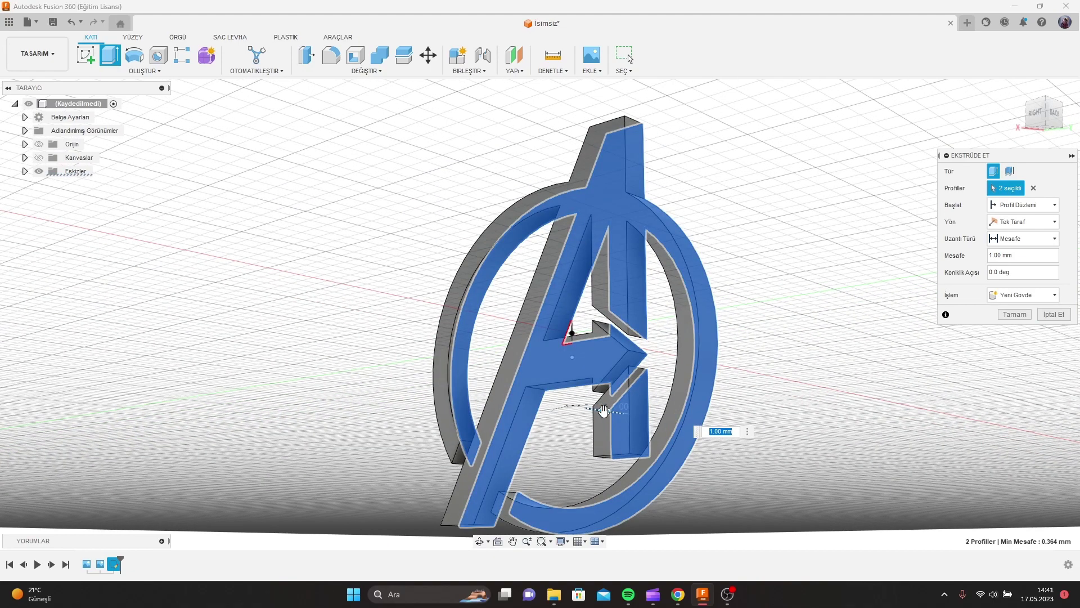
{"action": "left_click", "coordinate": [1012, 312]}
{"action": "mouse_move", "coordinate": [694, 330]}
{"action": "middle_mouse_down", "text": "shift"}
{"action": "mouse_move", "coordinate": [682, 352]}
{"action": "mouse_move", "coordinate": [878, 357]}
{"action": "mouse_move", "coordinate": [752, 369]}
{"action": "mouse_move", "coordinate": [751, 349]}
{"action": "mouse_move", "coordinate": [822, 355]}
{"action": "mouse_move", "coordinate": [583, 333]}
{"action": "middle_mouse_up", "text": "shift"}
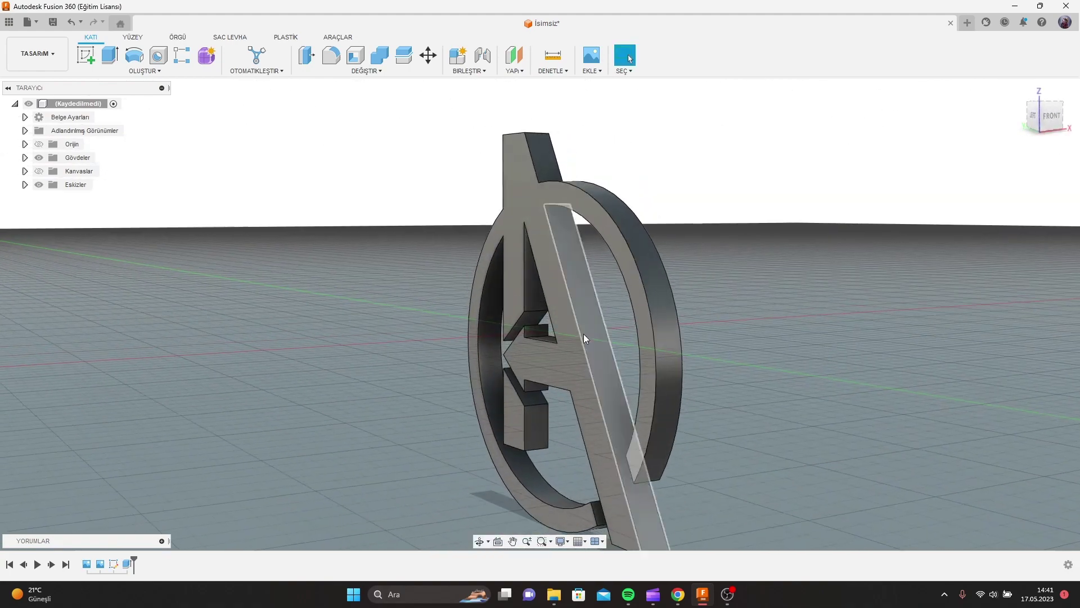
Step: Start a new sketch on the extruded logo's front face
{"action": "right_click", "coordinate": [563, 346]}
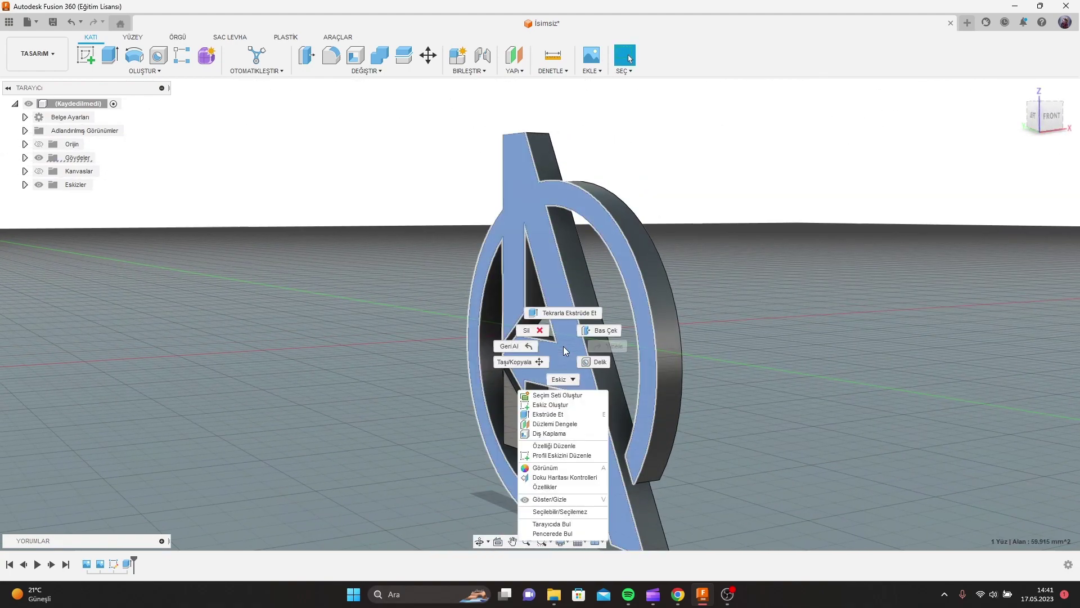
{"action": "left_click", "coordinate": [568, 404]}
{"action": "scroll", "coordinate": [577, 406], "scroll_direction": "down", "scroll_amount": 1}
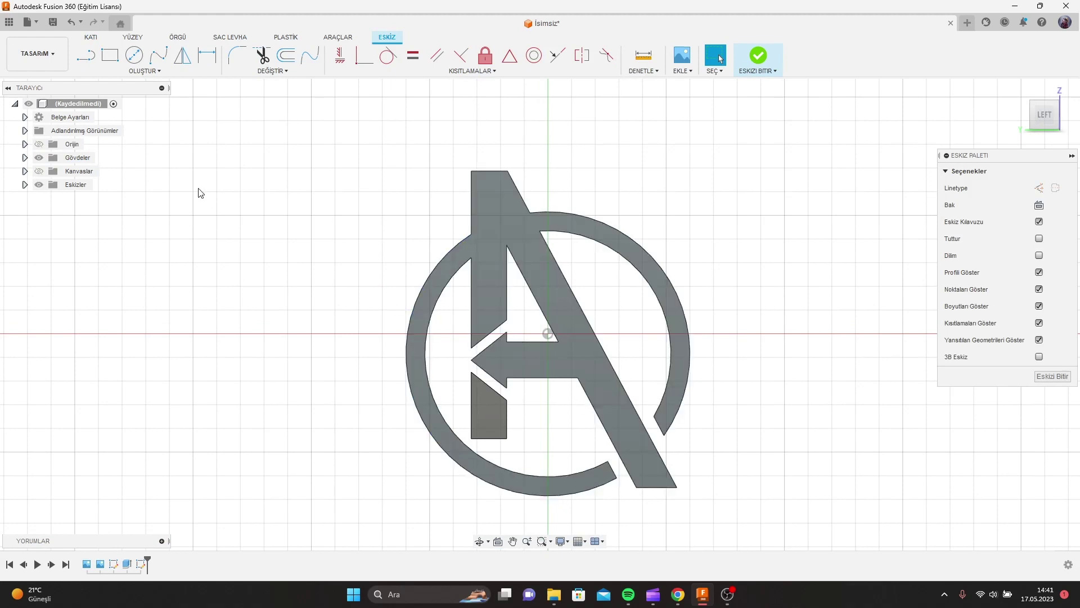
Step: Draw a 20 × 20 mm centre rectangle at the origin and finish the sketch
{"action": "left_click", "coordinate": [109, 54]}
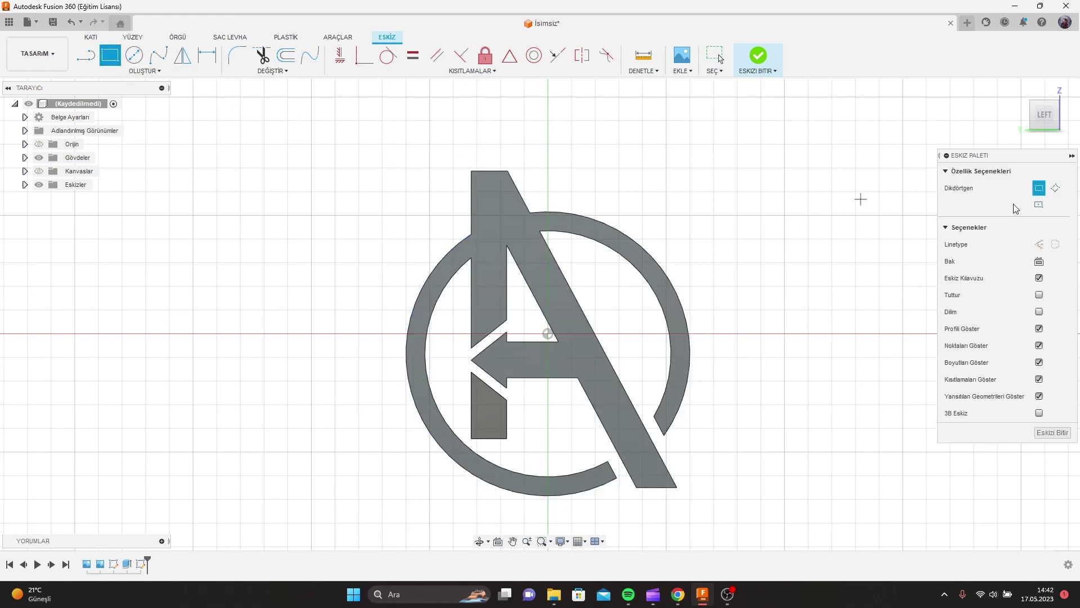
{"action": "left_click", "coordinate": [1039, 205]}
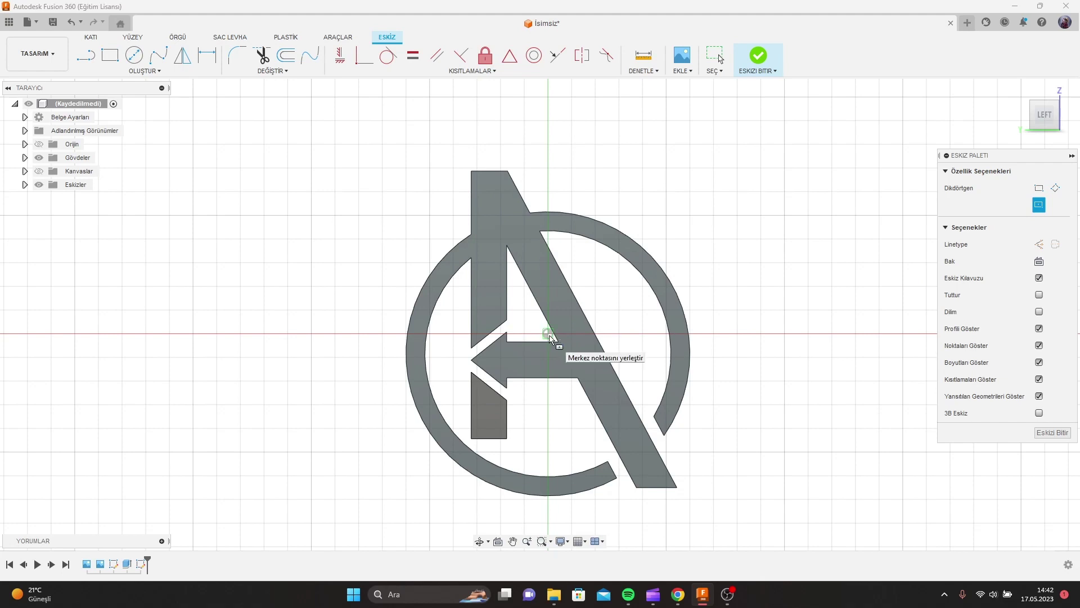
{"action": "left_click", "coordinate": [548, 333]}
{"action": "type", "text": "20"}
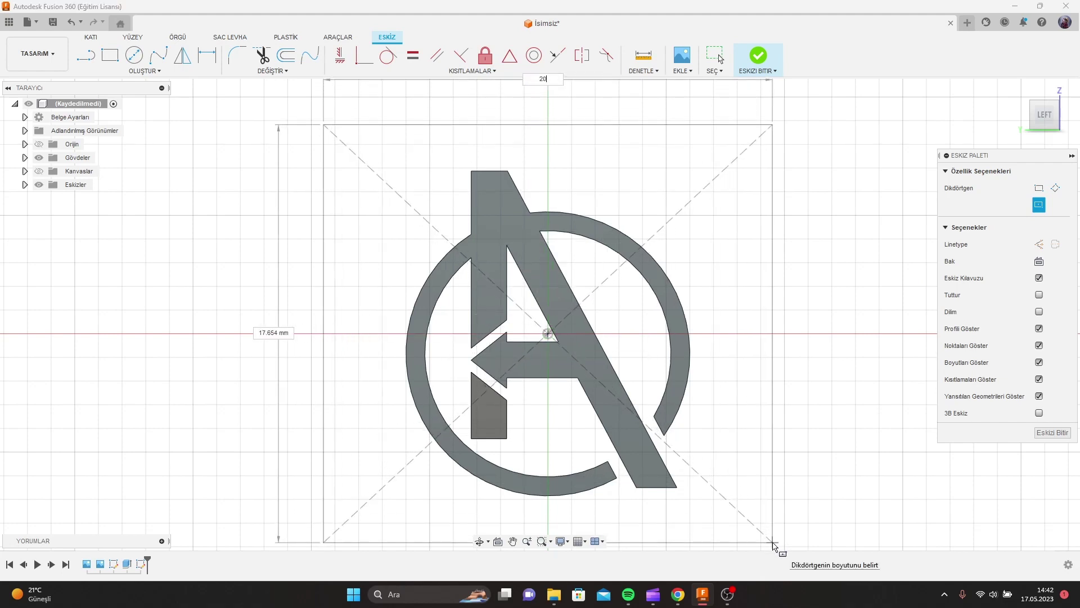
{"action": "key", "text": "Tab"}
{"action": "type", "text": "20"}
{"action": "key", "text": "Return"}
{"action": "scroll", "coordinate": [819, 475], "scroll_direction": "up", "scroll_amount": 2}
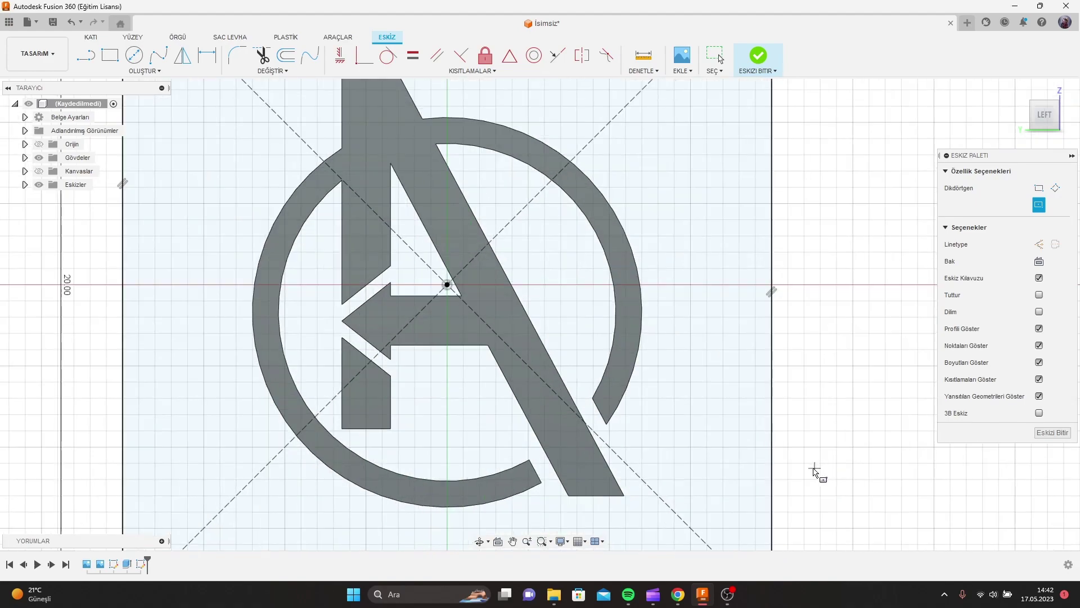
{"action": "scroll", "coordinate": [811, 476], "scroll_direction": "down", "scroll_amount": 2}
{"action": "scroll", "coordinate": [805, 477], "scroll_direction": "down", "scroll_amount": 2}
{"action": "left_click", "coordinate": [757, 54]}
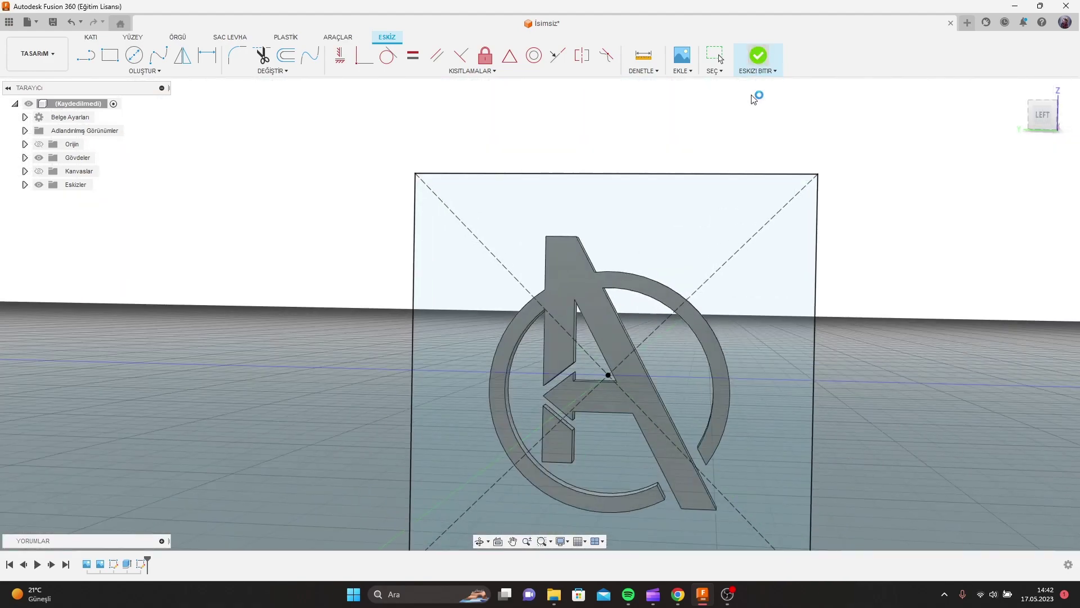
{"action": "mouse_move", "coordinate": [850, 387]}
{"action": "middle_mouse_down", "text": "shift"}
{"action": "mouse_move", "coordinate": [861, 396]}
{"action": "mouse_move", "coordinate": [786, 345]}
{"action": "mouse_move", "coordinate": [785, 369]}
{"action": "mouse_move", "coordinate": [707, 367]}
{"action": "mouse_move", "coordinate": [788, 374]}
{"action": "middle_mouse_up", "text": "shift"}
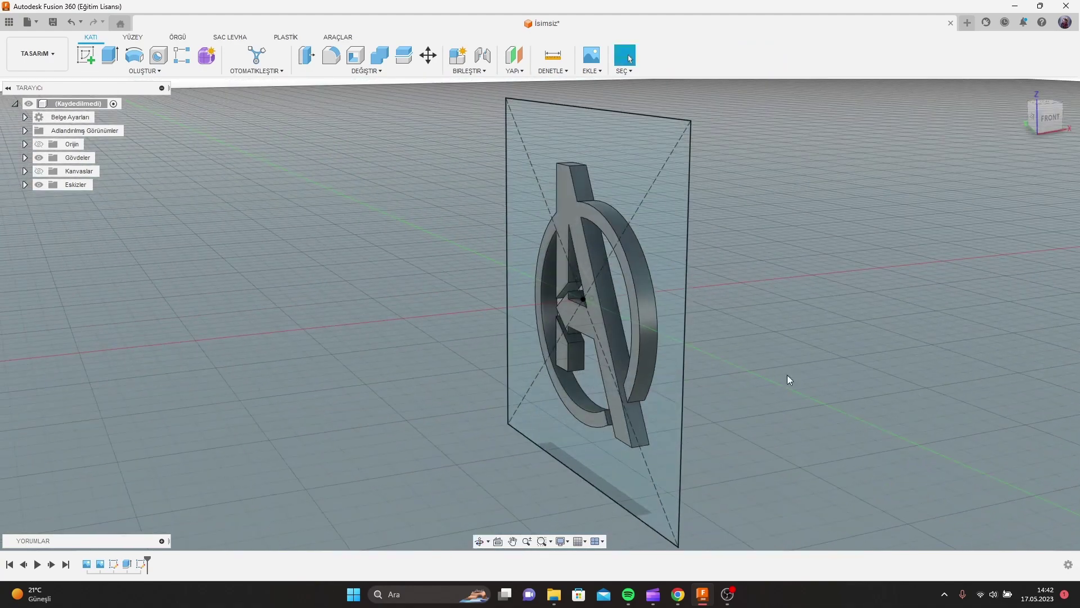
Step: Extrude both square profiles 1 mm as a New Body to form the backing plate
{"action": "key", "text": "e"}
{"action": "left_click", "coordinate": [633, 179]}
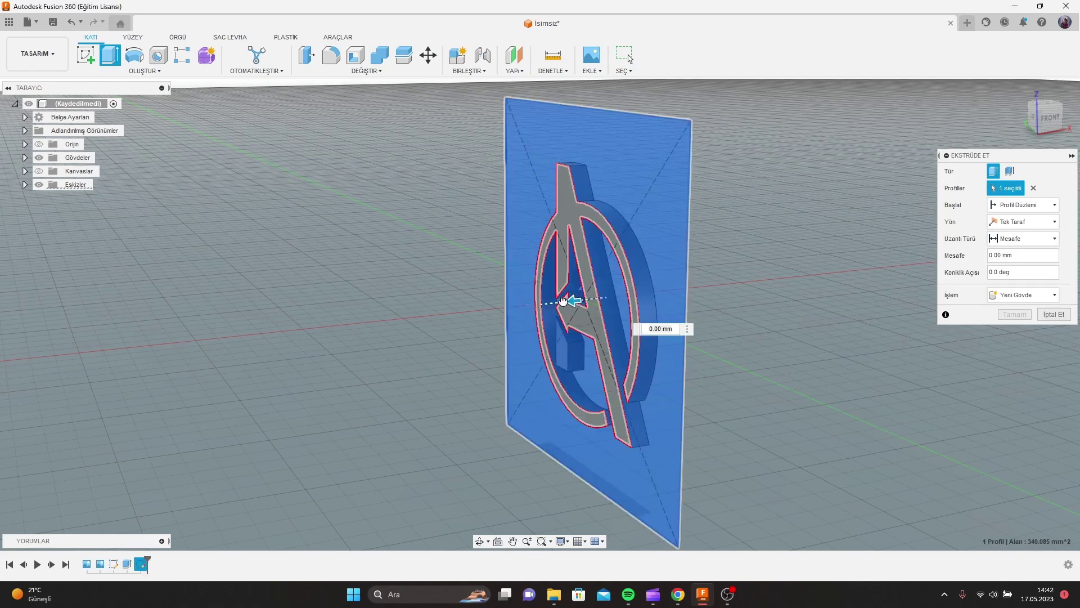
{"action": "left_click_drag", "start_coordinate": [573, 299], "coordinate": [556, 300]}
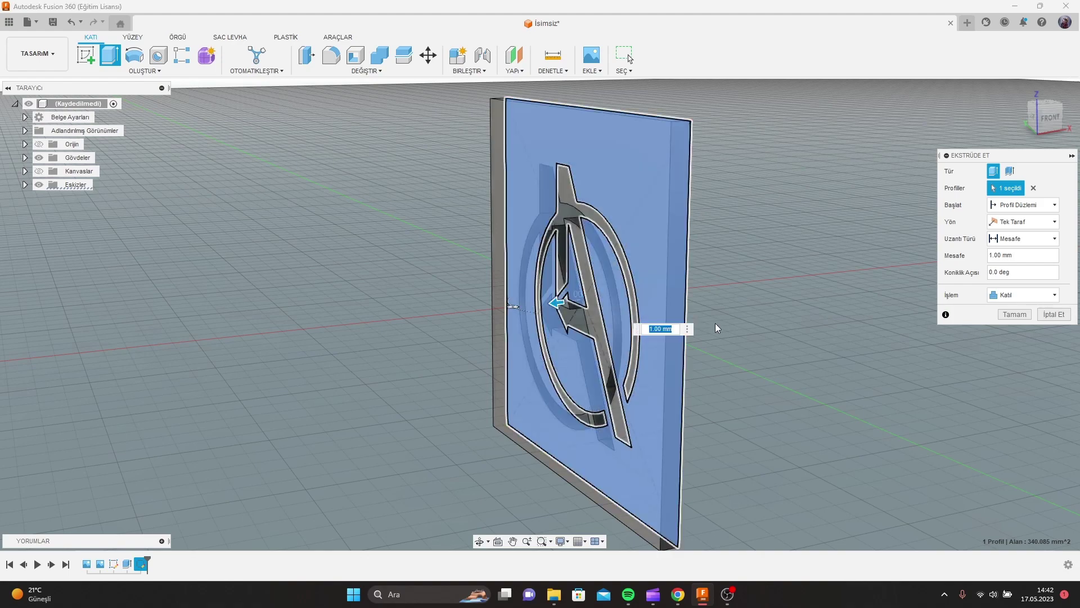
{"action": "left_click", "coordinate": [1027, 295]}
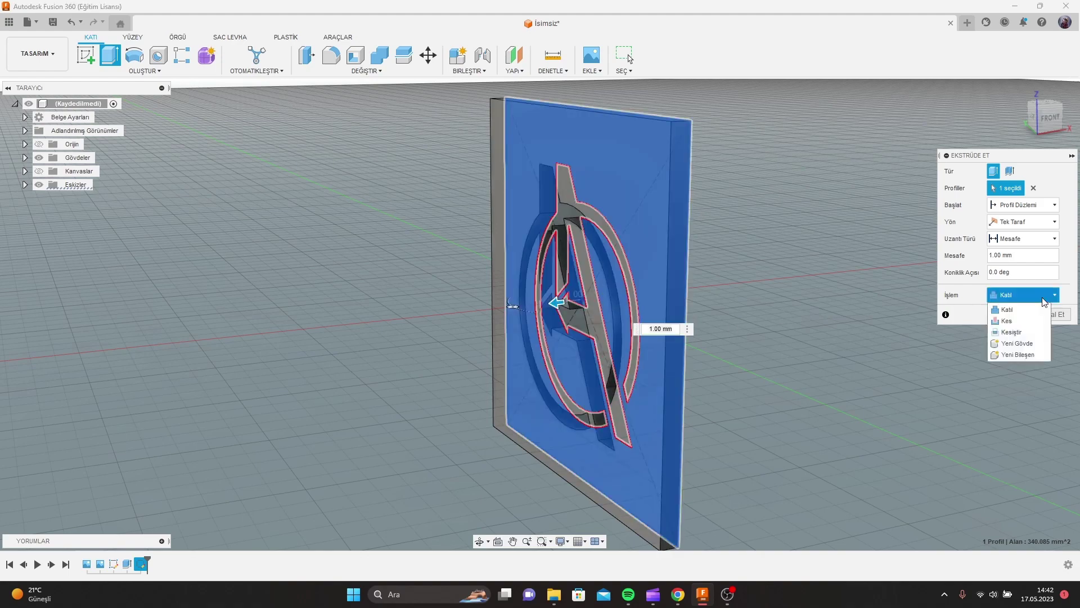
{"action": "left_click", "coordinate": [1019, 344]}
{"action": "scroll", "coordinate": [563, 236], "scroll_direction": "down", "scroll_amount": 2}
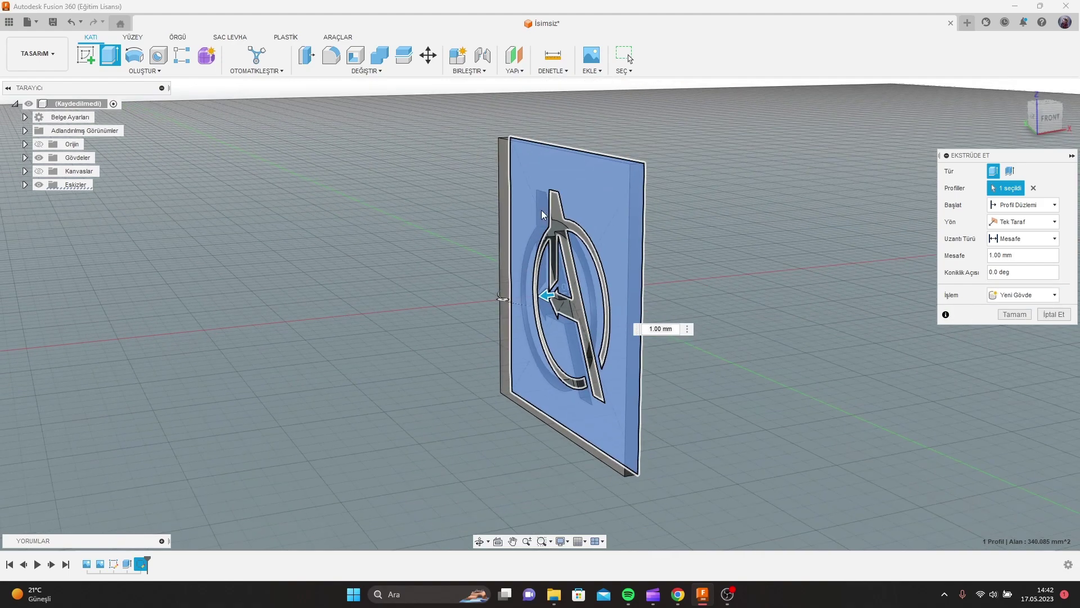
{"action": "scroll", "coordinate": [576, 217], "scroll_direction": "up", "scroll_amount": 5}
{"action": "left_click", "coordinate": [572, 217]}
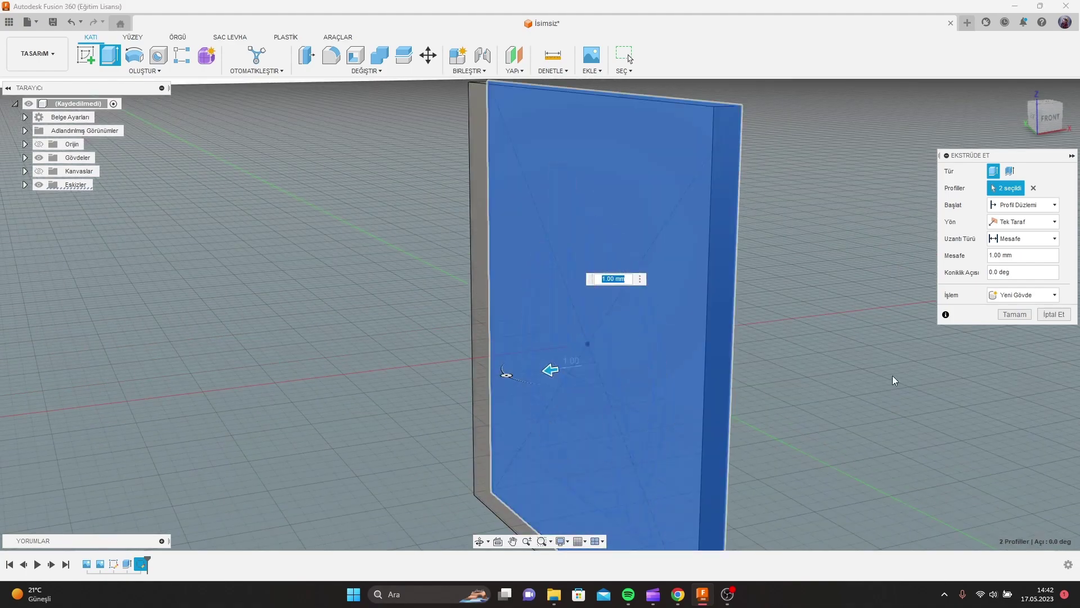
{"action": "left_click", "coordinate": [1014, 315]}
{"action": "middle_click_drag", "start_coordinate": [880, 342], "coordinate": [625, 336], "text": "shift"}
{"action": "scroll", "coordinate": [786, 344], "scroll_direction": "down", "scroll_amount": 2}
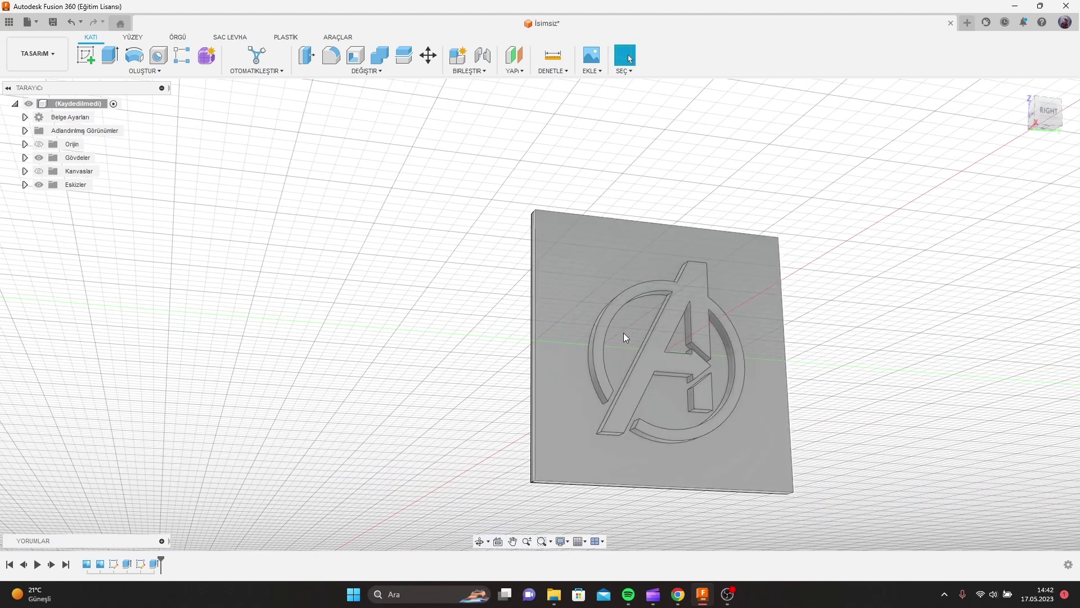
Step: Switch to the render workspace and bring up the Appearance panel
{"action": "left_click", "coordinate": [41, 55]}
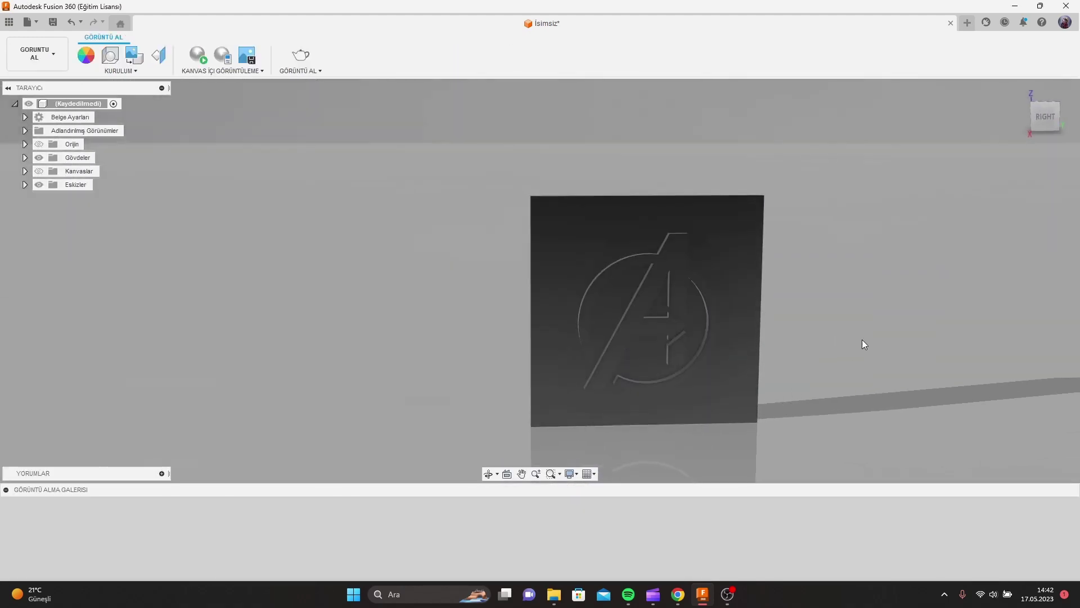
{"action": "left_click", "coordinate": [86, 59]}
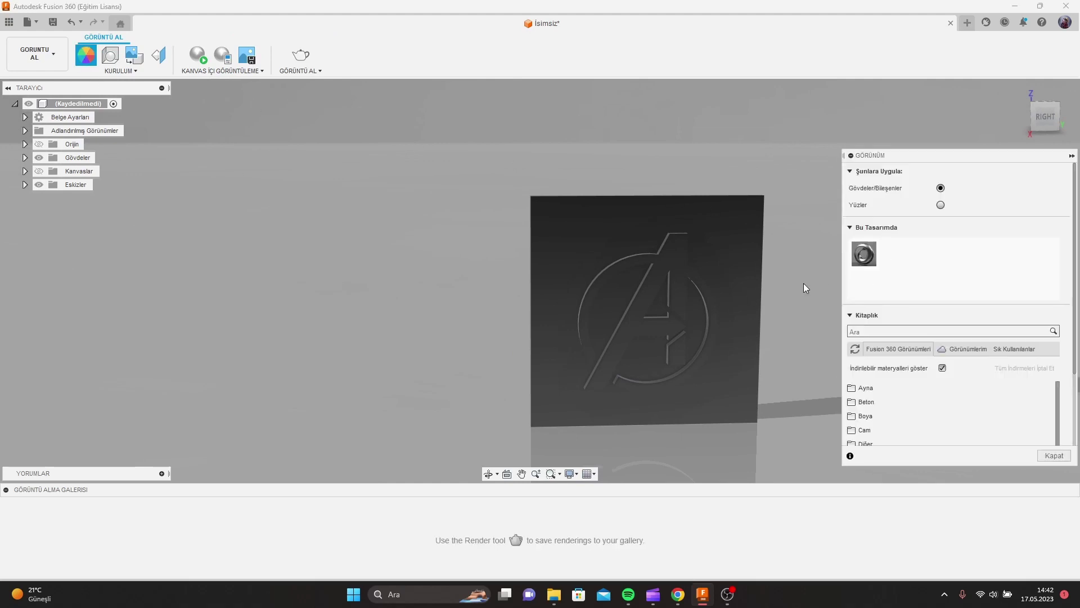
{"action": "middle_click_drag", "start_coordinate": [803, 284], "coordinate": [681, 249]}
{"action": "scroll", "coordinate": [681, 249], "scroll_direction": "up", "scroll_amount": 1}
{"action": "scroll", "coordinate": [683, 265], "scroll_direction": "up", "scroll_amount": 2}
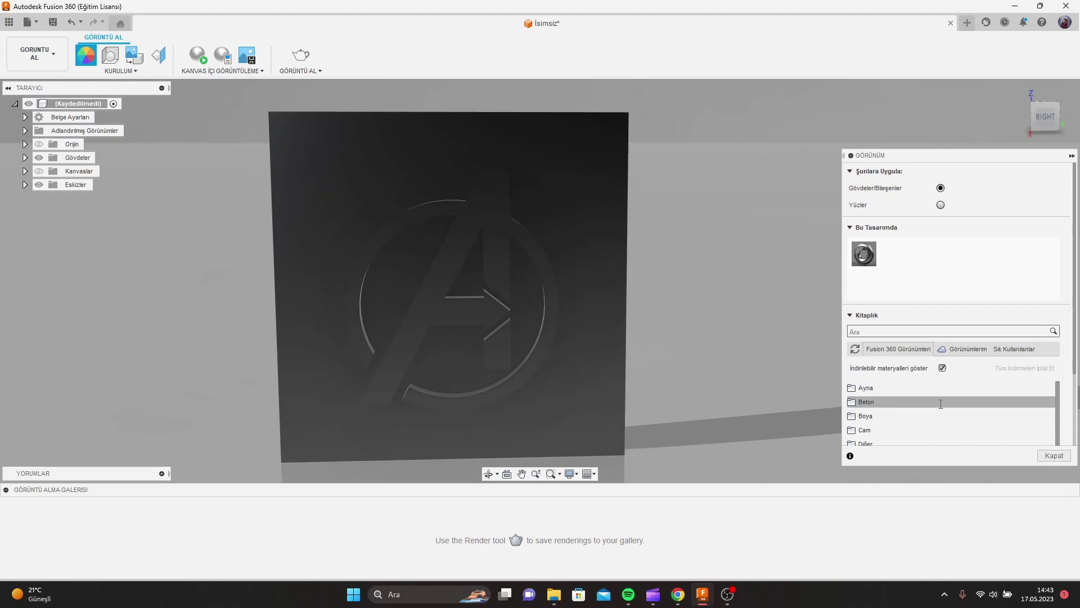
{"action": "scroll", "coordinate": [916, 414], "scroll_direction": "down", "scroll_amount": 2}
{"action": "scroll", "coordinate": [916, 415], "scroll_direction": "up", "scroll_amount": 2}
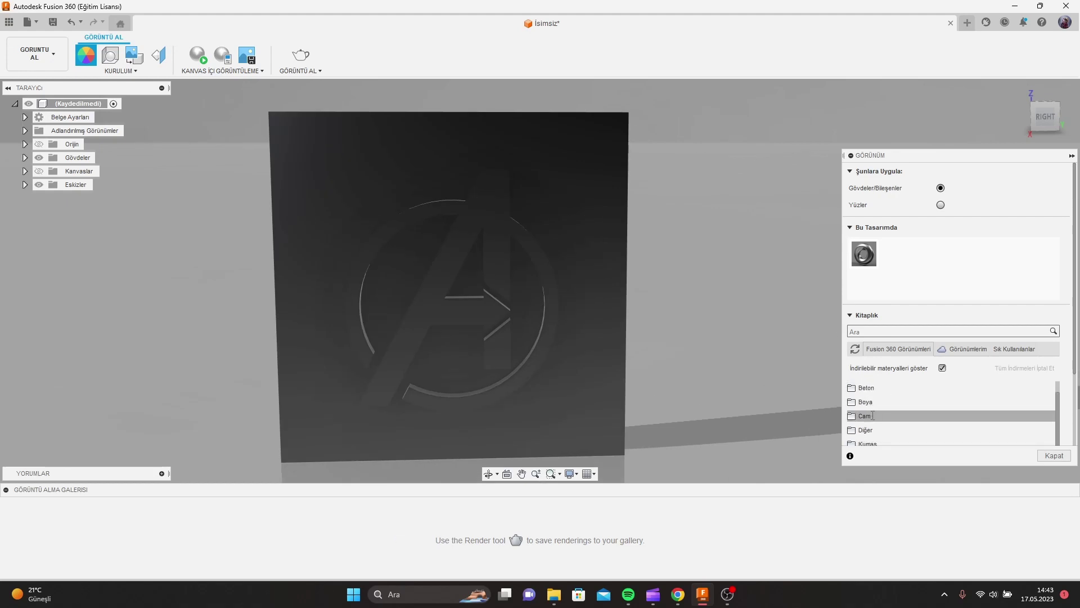
Step: Apply Cam (Gri) glass to the plate and tint it a light pinkish grey
{"action": "left_click", "coordinate": [887, 417]}
{"action": "scroll", "coordinate": [888, 417], "scroll_direction": "down", "scroll_amount": 1}
{"action": "left_click", "coordinate": [883, 416]}
{"action": "mouse_move", "coordinate": [878, 424]}
{"action": "left_mouse_down"}
{"action": "mouse_move", "coordinate": [894, 253]}
{"action": "mouse_move", "coordinate": [580, 176]}
{"action": "left_mouse_up"}
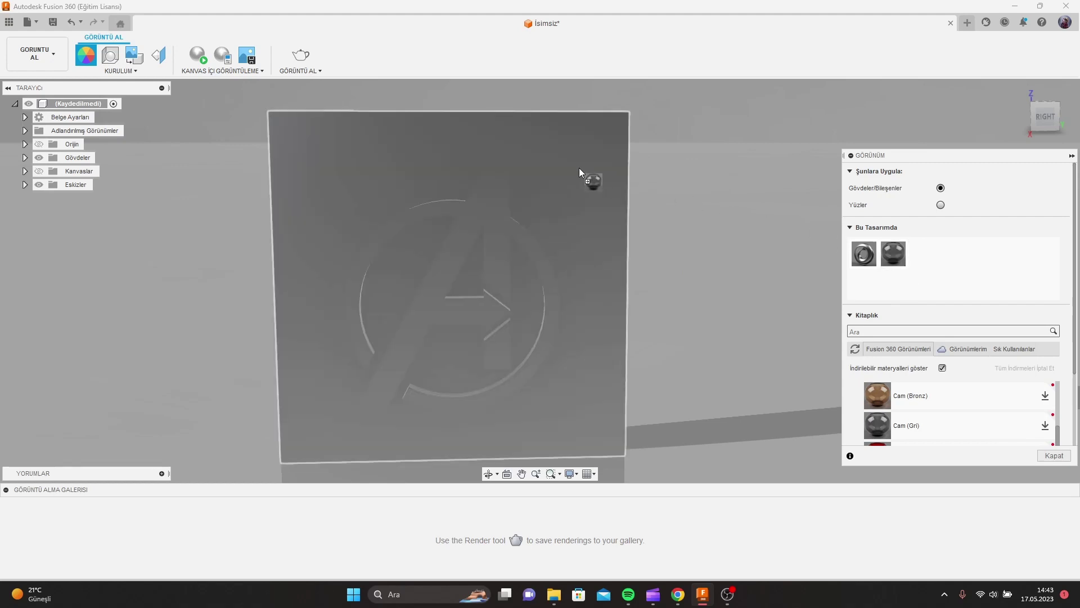
{"action": "double_click", "coordinate": [900, 254]}
{"action": "left_click", "coordinate": [826, 225]}
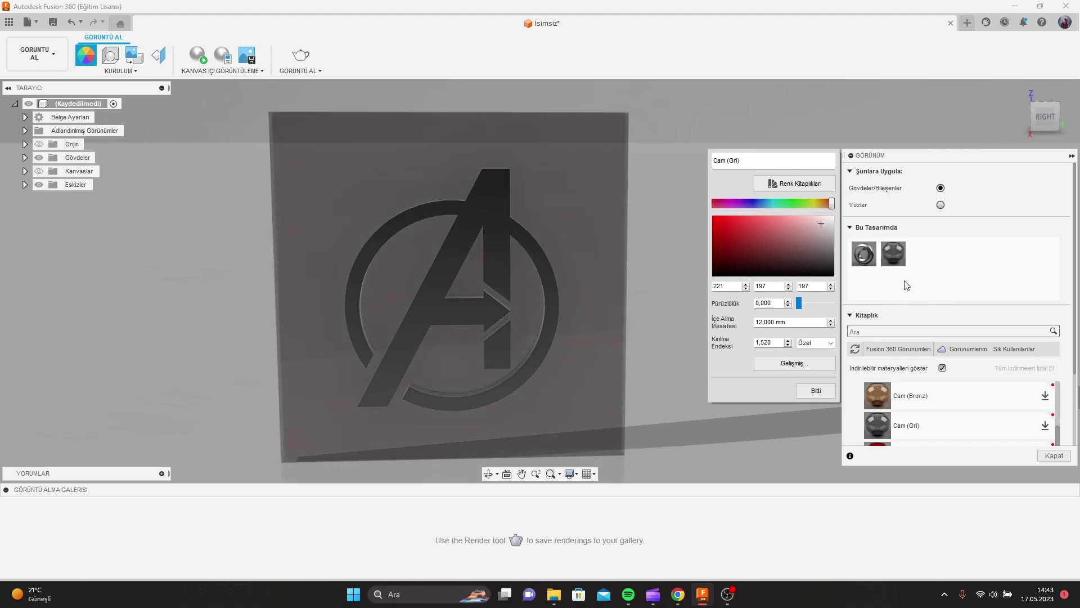
{"action": "left_click", "coordinate": [881, 279]}
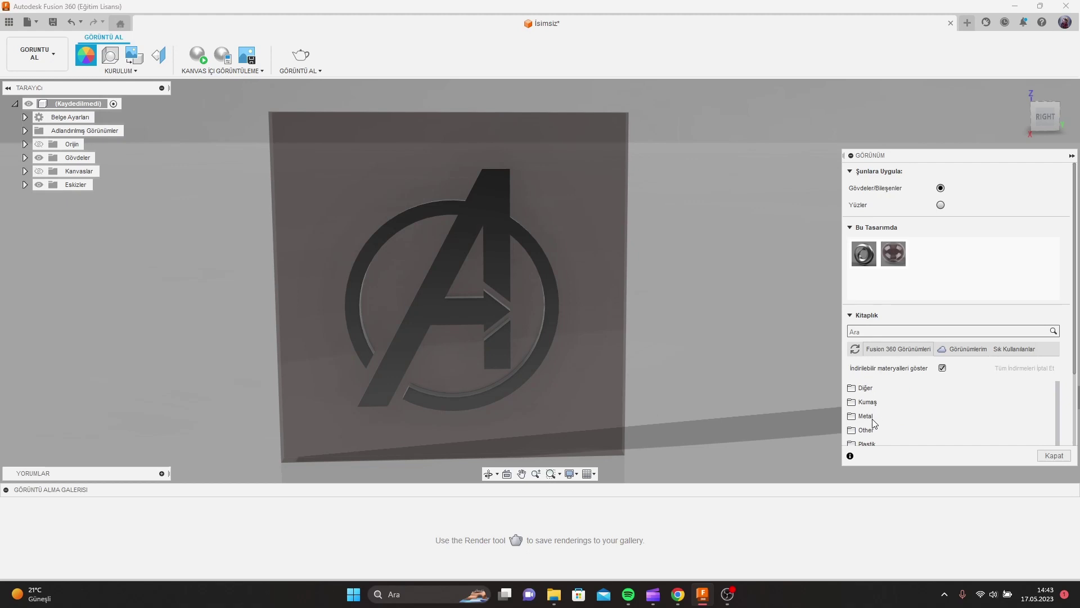
Step: Apply Metal > Gümüş > Gümüş - Cilalanmış polished silver to the logo body
{"action": "left_click", "coordinate": [873, 423]}
{"action": "scroll", "coordinate": [878, 416], "scroll_direction": "down", "scroll_amount": 3}
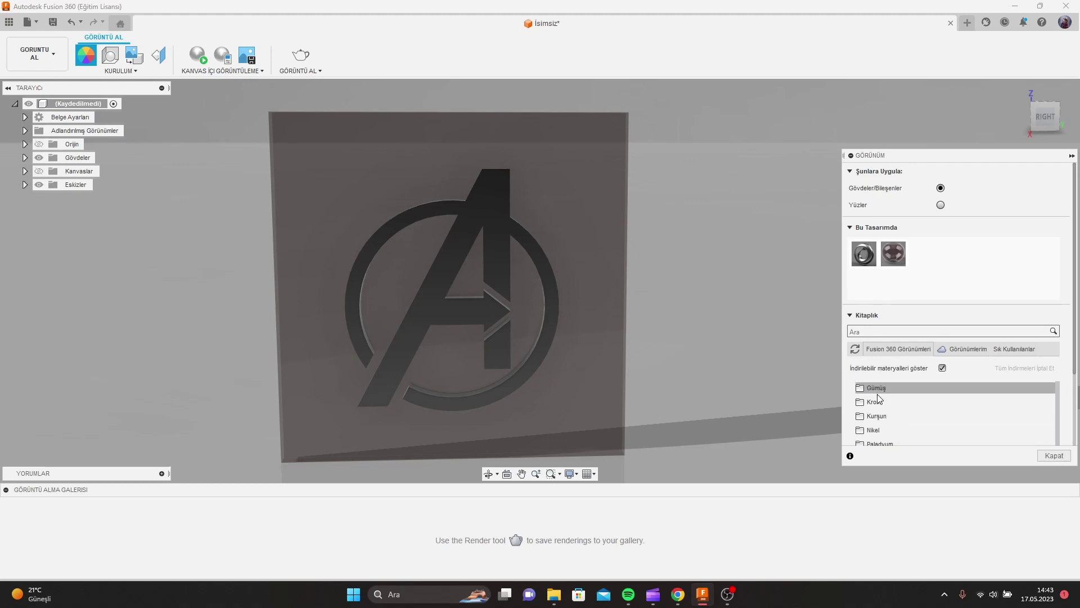
{"action": "left_click", "coordinate": [878, 393]}
{"action": "mouse_move", "coordinate": [900, 411]}
{"action": "left_mouse_down"}
{"action": "mouse_move", "coordinate": [913, 416]}
{"action": "mouse_move", "coordinate": [884, 262]}
{"action": "mouse_move", "coordinate": [491, 209]}
{"action": "left_mouse_up"}
{"action": "mouse_move", "coordinate": [534, 240]}
{"action": "middle_mouse_down", "text": "shift"}
{"action": "mouse_move", "coordinate": [570, 275]}
{"action": "mouse_move", "coordinate": [612, 282]}
{"action": "middle_mouse_up", "text": "shift"}
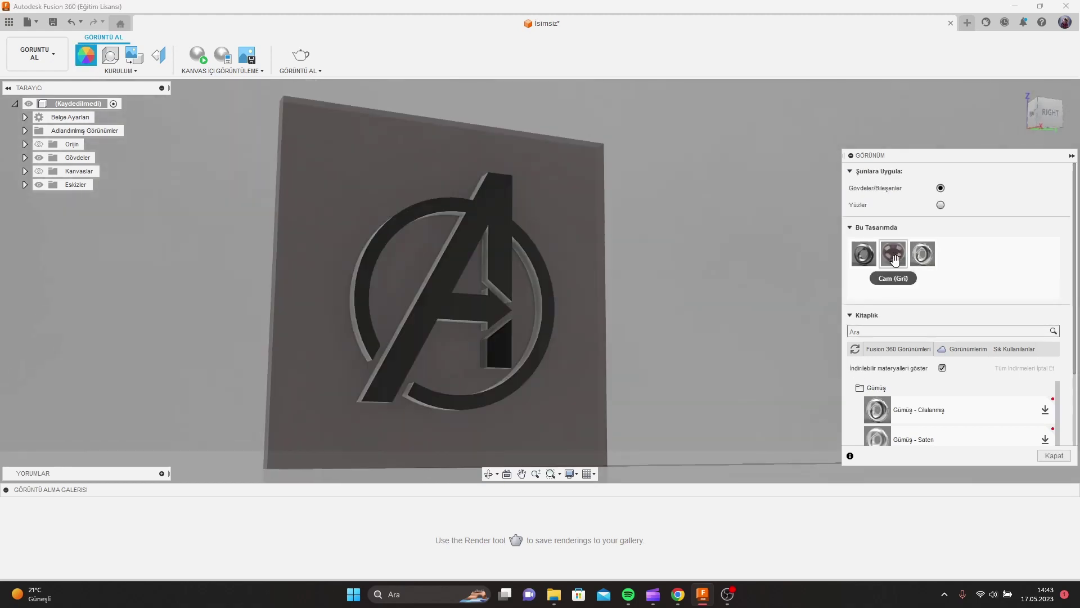
{"action": "scroll", "coordinate": [899, 410], "scroll_direction": "down", "scroll_amount": 5}
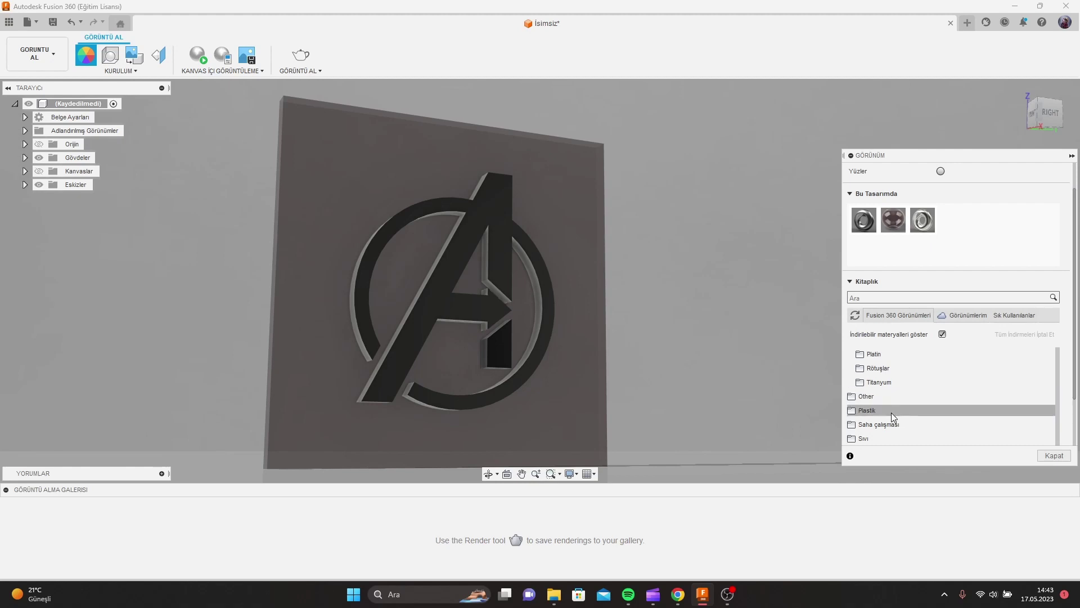
Step: Apply Plastik > ABS (Beyaz) white plastic to the backing plate
{"action": "left_click", "coordinate": [894, 416]}
{"action": "scroll", "coordinate": [892, 417], "scroll_direction": "down", "scroll_amount": 2}
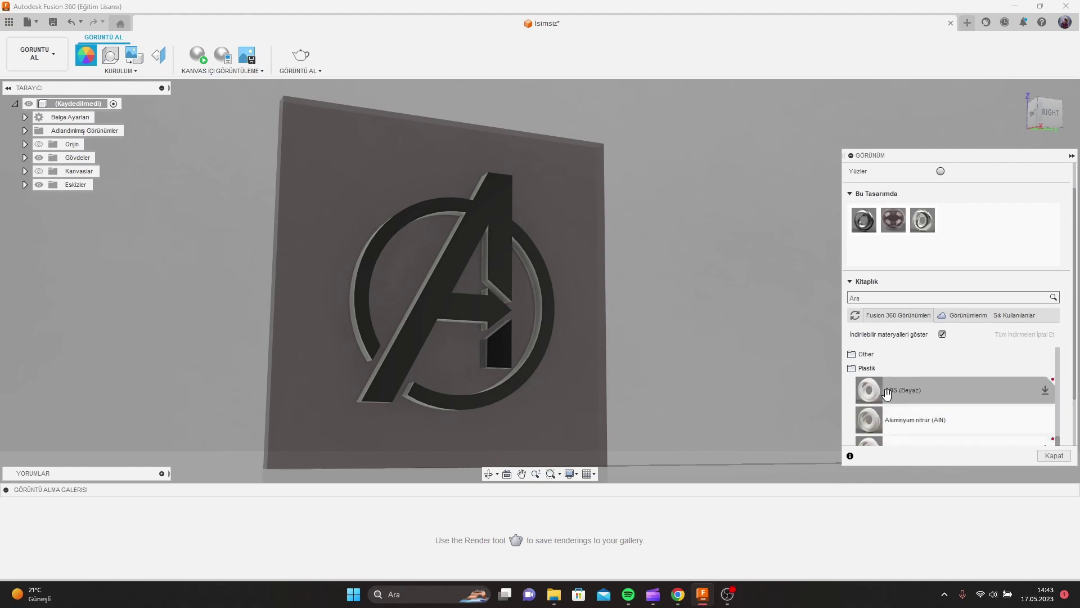
{"action": "mouse_move", "coordinate": [889, 390]}
{"action": "left_mouse_down"}
{"action": "mouse_move", "coordinate": [957, 236]}
{"action": "mouse_move", "coordinate": [394, 144]}
{"action": "left_mouse_up"}
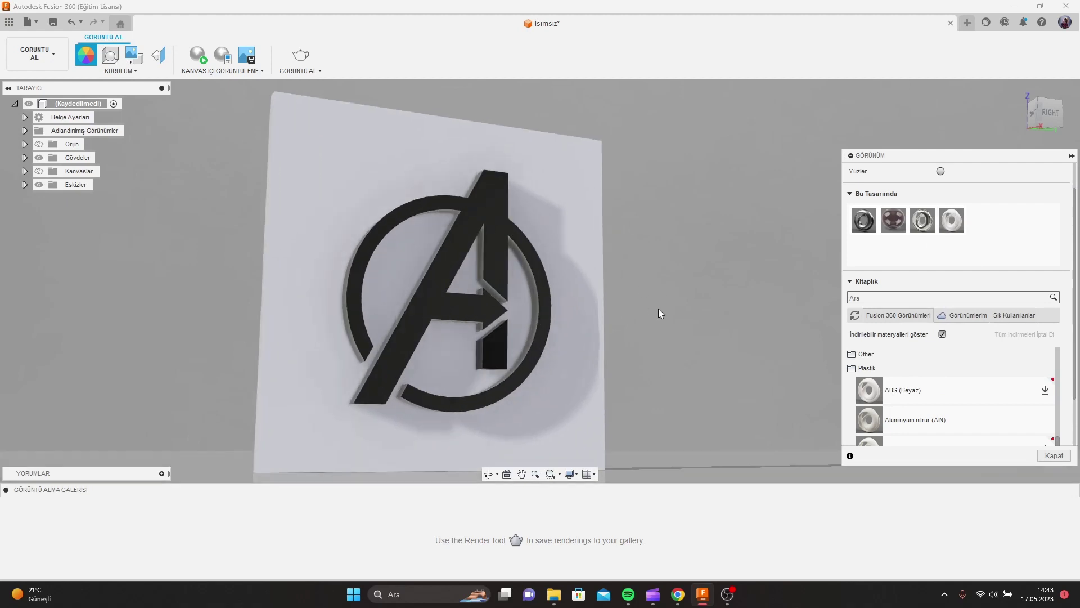
{"action": "middle_click_drag", "start_coordinate": [687, 308], "coordinate": [669, 304], "text": "shift"}
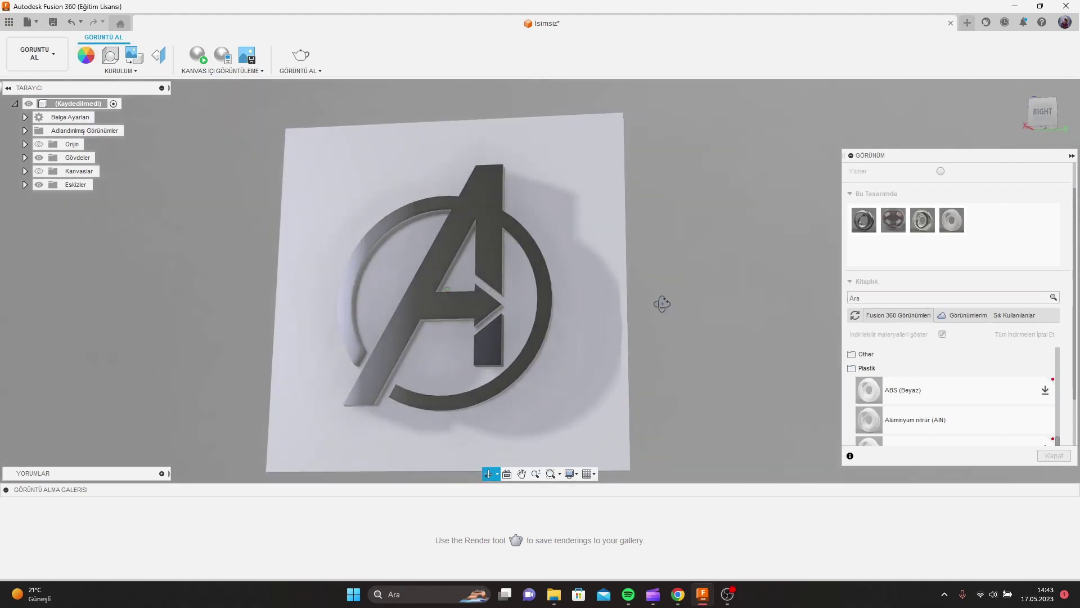
Step: Recolour the Gümüş - Cilalanmış appearance to near-black and confirm with Bitti
{"action": "double_click", "coordinate": [922, 219]}
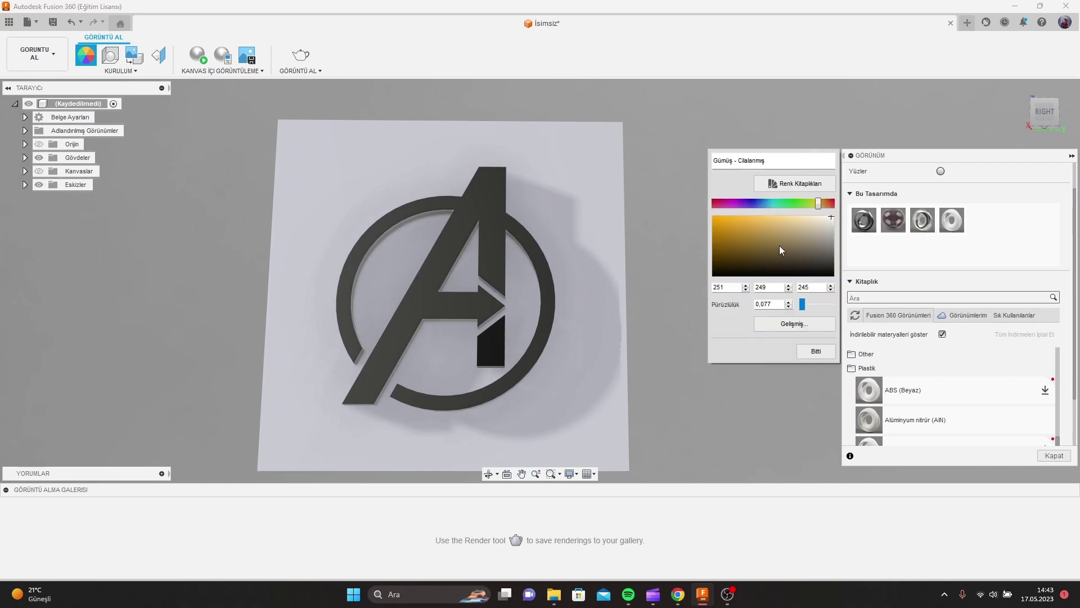
{"action": "left_click", "coordinate": [825, 255]}
{"action": "left_click_drag", "start_coordinate": [825, 255], "coordinate": [827, 264]}
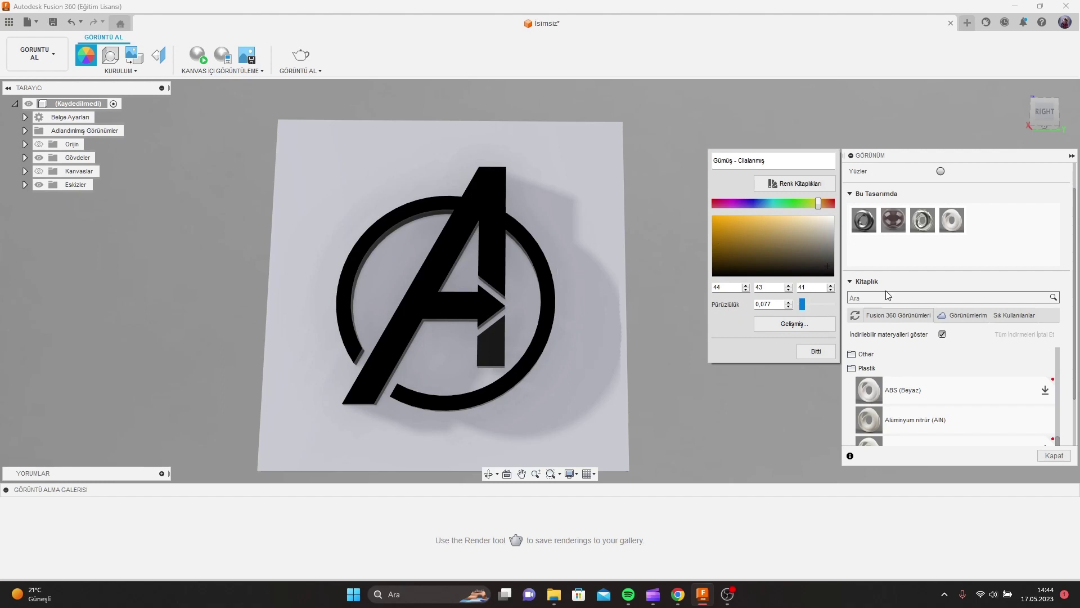
{"action": "left_click", "coordinate": [816, 351]}
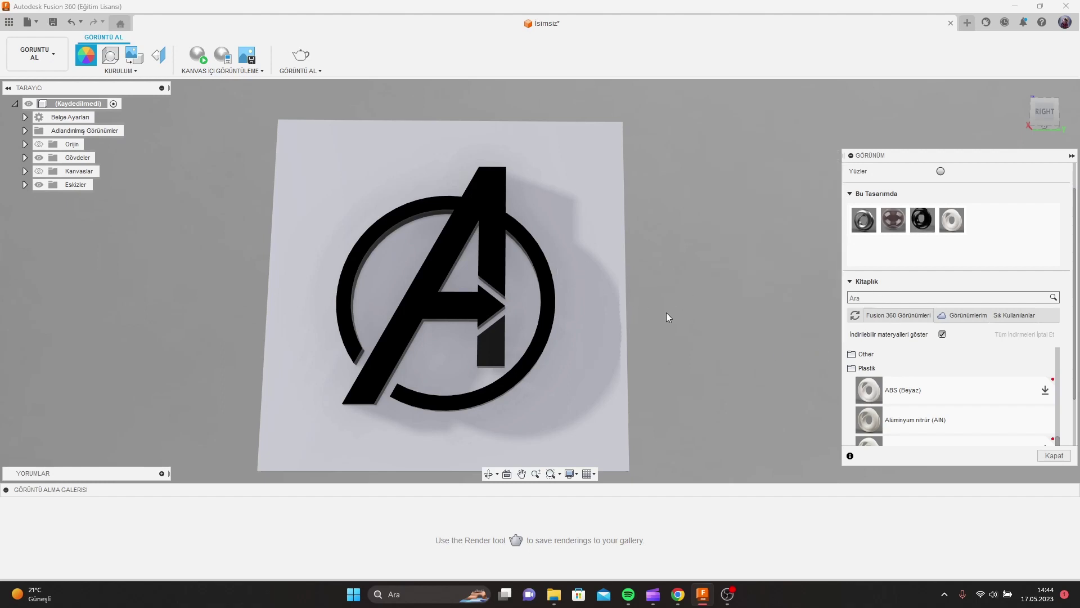
Step: Apply the black appearance to the logo's lower block as well
{"action": "middle_click_drag", "start_coordinate": [666, 312], "coordinate": [711, 291]}
{"action": "scroll", "coordinate": [680, 310], "scroll_direction": "up", "scroll_amount": 3}
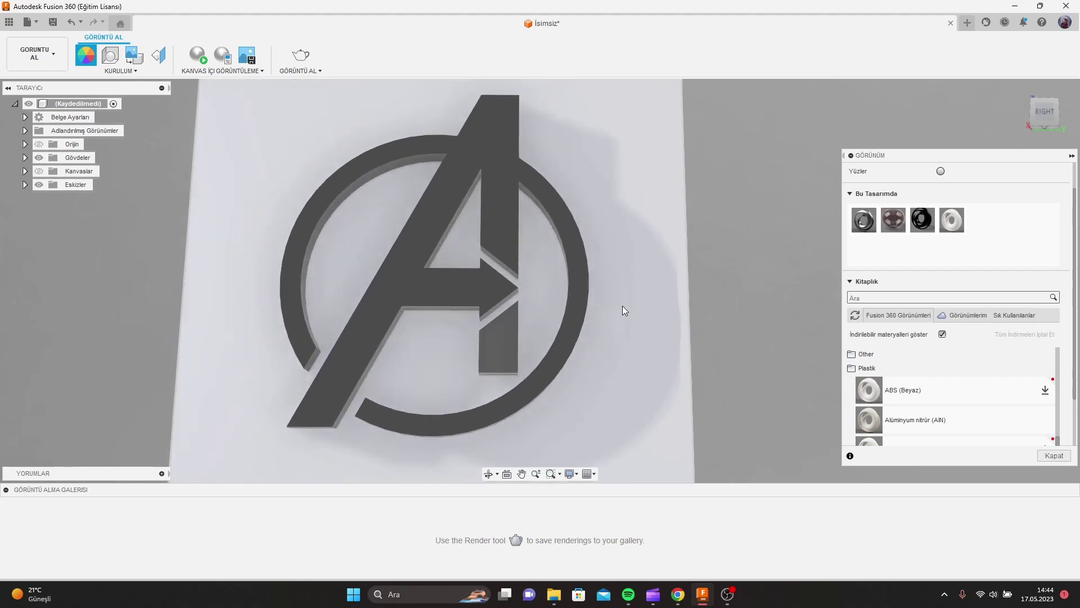
{"action": "middle_click_drag", "start_coordinate": [622, 306], "coordinate": [748, 276]}
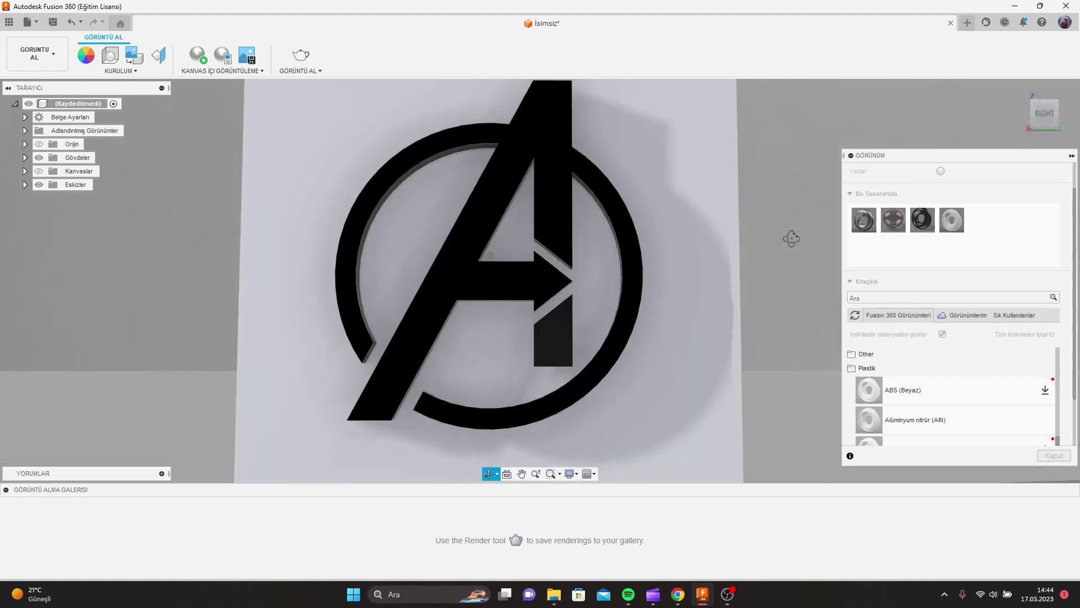
{"action": "scroll", "coordinate": [734, 204], "scroll_direction": "down", "scroll_amount": 1}
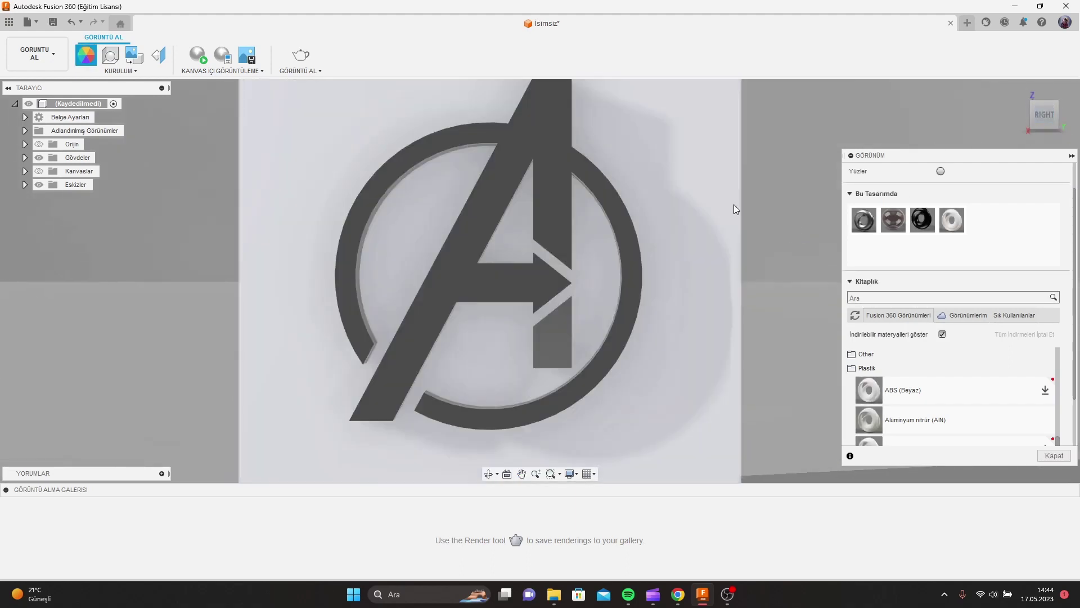
{"action": "scroll", "coordinate": [732, 224], "scroll_direction": "up", "scroll_amount": 3}
{"action": "scroll", "coordinate": [732, 224], "scroll_direction": "down", "scroll_amount": 4}
{"action": "middle_click_drag", "start_coordinate": [686, 313], "coordinate": [735, 320], "text": "shift"}
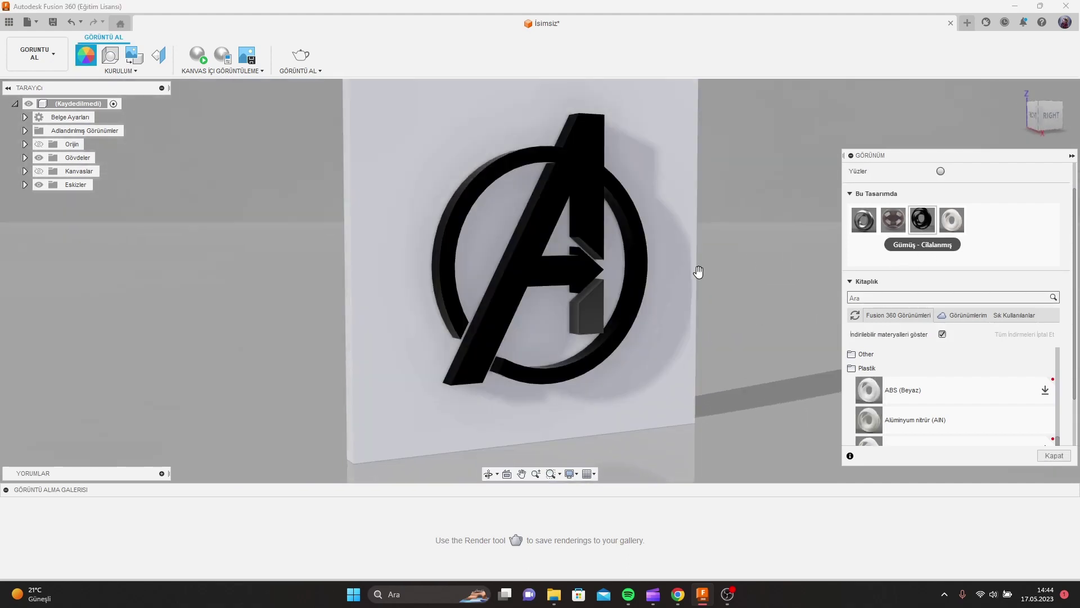
{"action": "left_click_drag", "start_coordinate": [927, 228], "coordinate": [587, 313]}
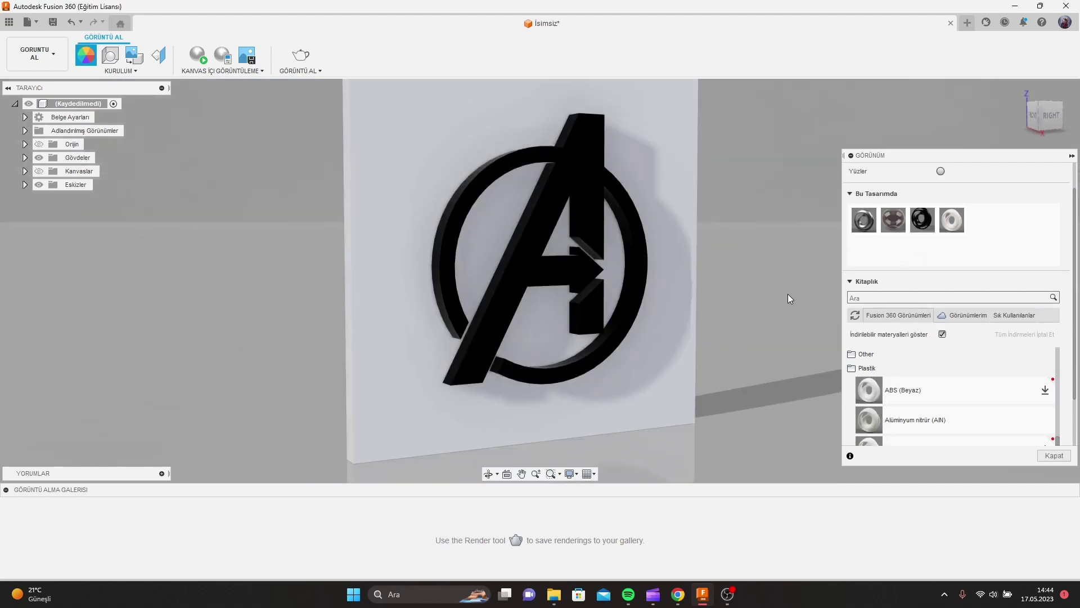
Step: Close the appearance panel and return to TASARIM with bodies Gövde1–Gövde3 listed
{"action": "middle_click_drag", "start_coordinate": [788, 293], "coordinate": [722, 285], "text": "shift"}
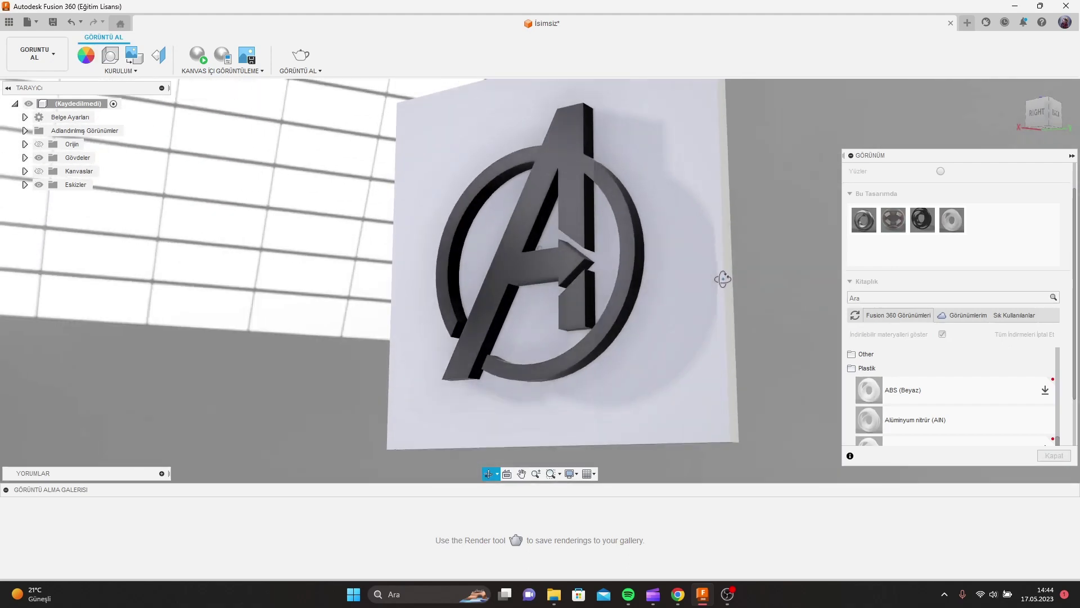
{"action": "mouse_move", "coordinate": [723, 285]}
{"action": "middle_mouse_down", "text": "shift"}
{"action": "mouse_move", "coordinate": [748, 294]}
{"action": "mouse_move", "coordinate": [773, 269]}
{"action": "middle_mouse_up", "text": "shift"}
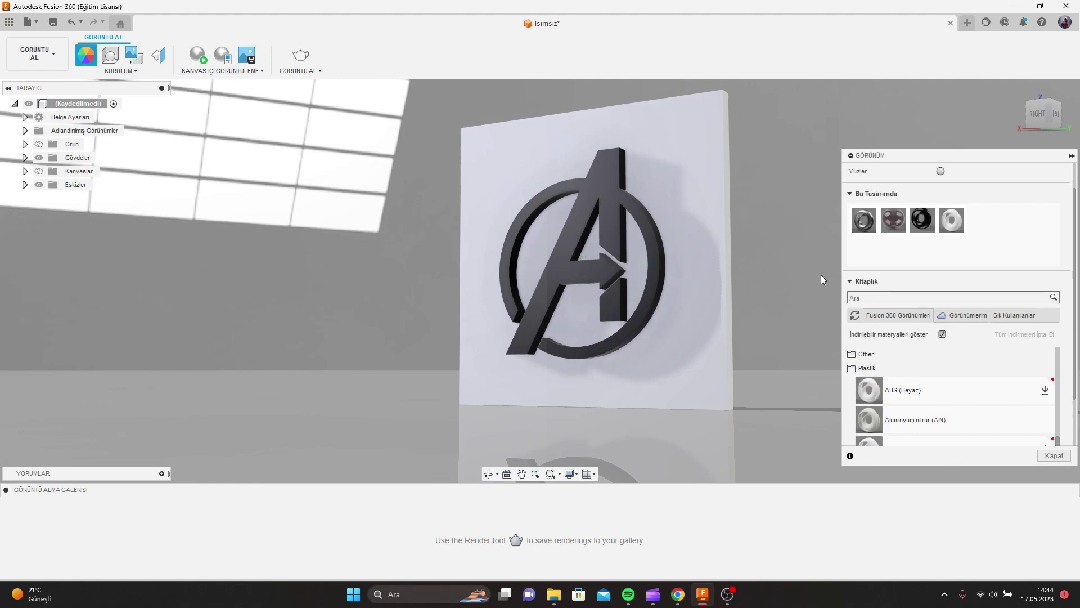
{"action": "left_click", "coordinate": [1072, 155]}
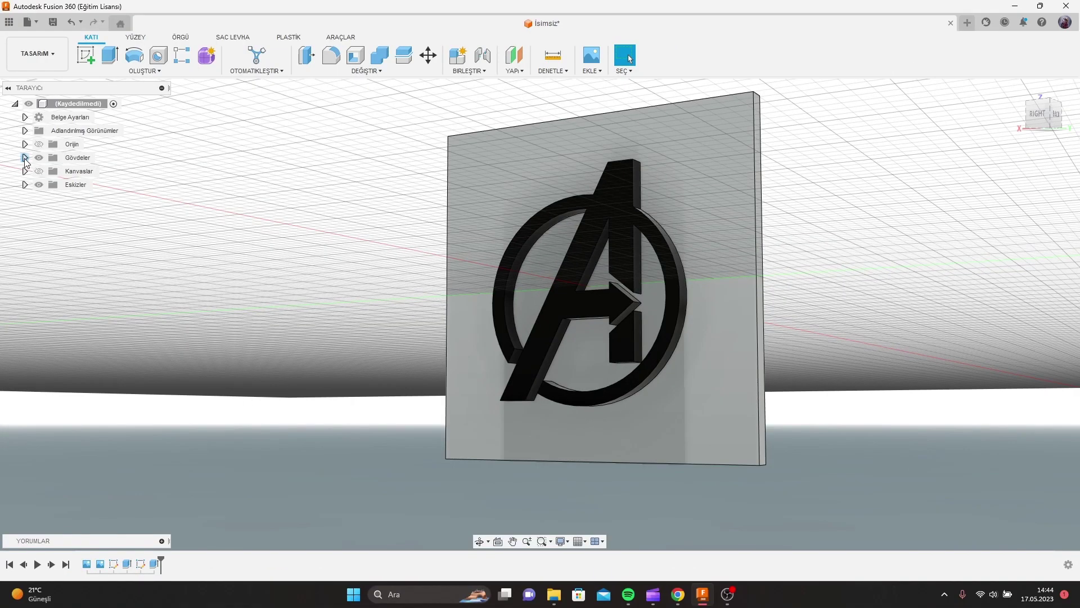
{"action": "left_click", "coordinate": [26, 158]}
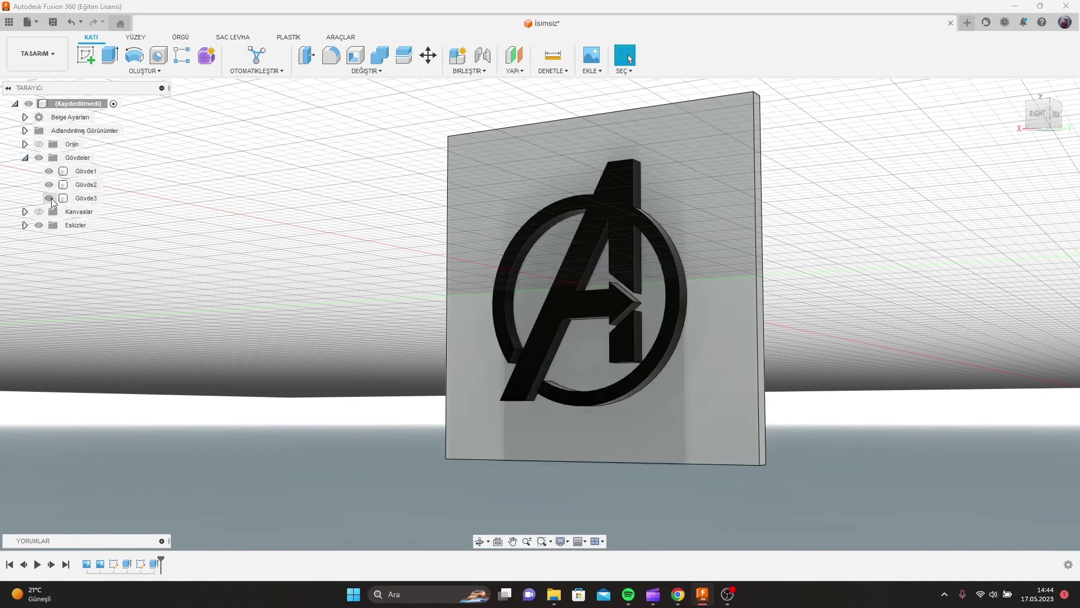
Step: Hide the Gövde3 backing plate and turn Gövde2 and Gövde1 into separate components
{"action": "left_click", "coordinate": [50, 199]}
{"action": "left_click", "coordinate": [85, 186]}
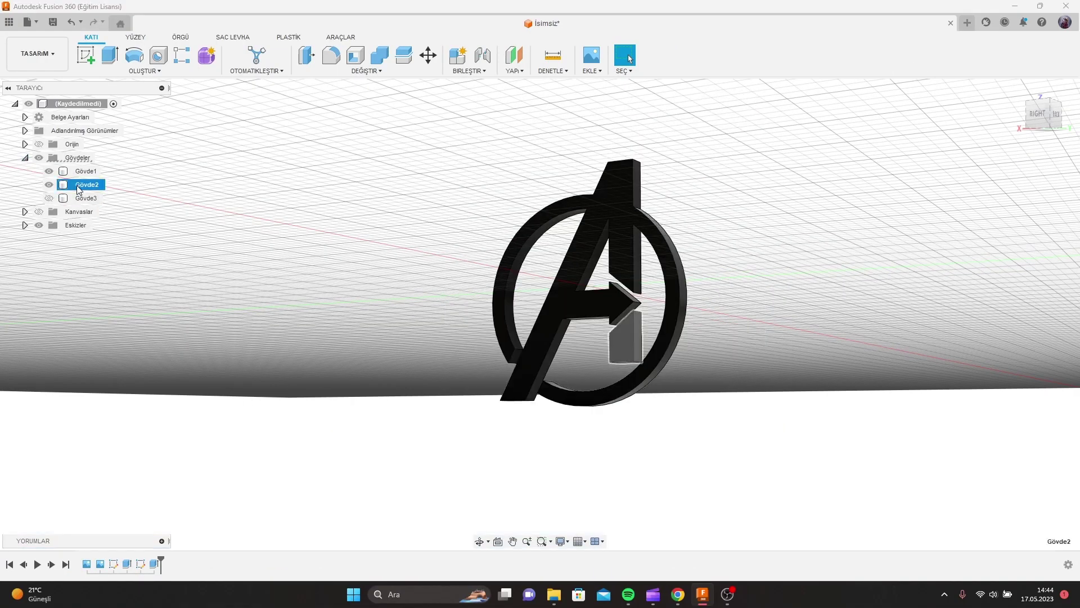
{"action": "left_click", "coordinate": [84, 171], "text": "ctrl"}
{"action": "right_click", "coordinate": [84, 172]}
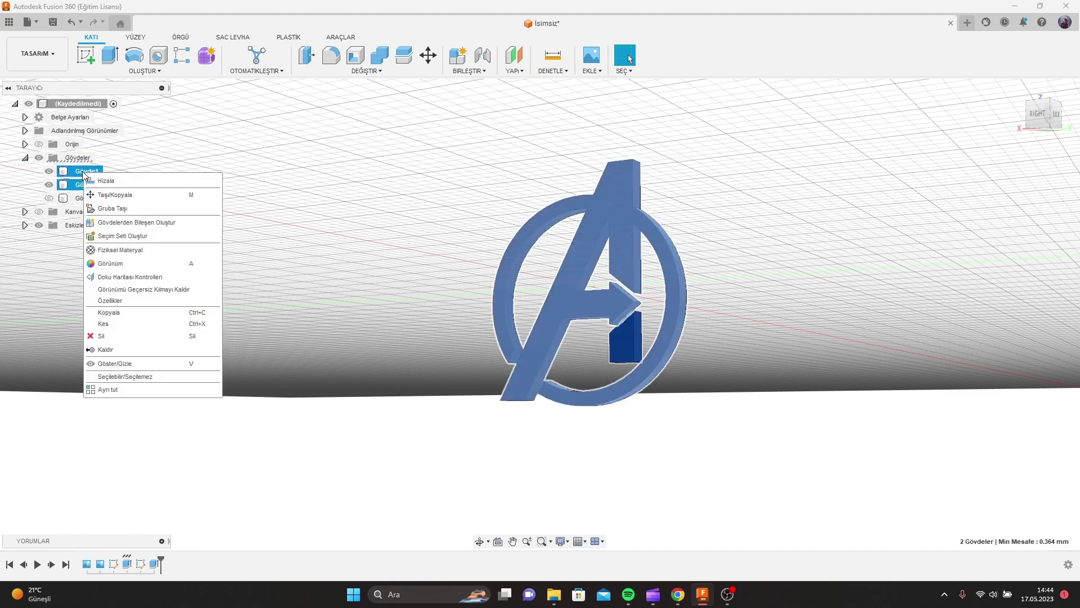
{"action": "left_click", "coordinate": [63, 190]}
{"action": "right_click", "coordinate": [80, 186]}
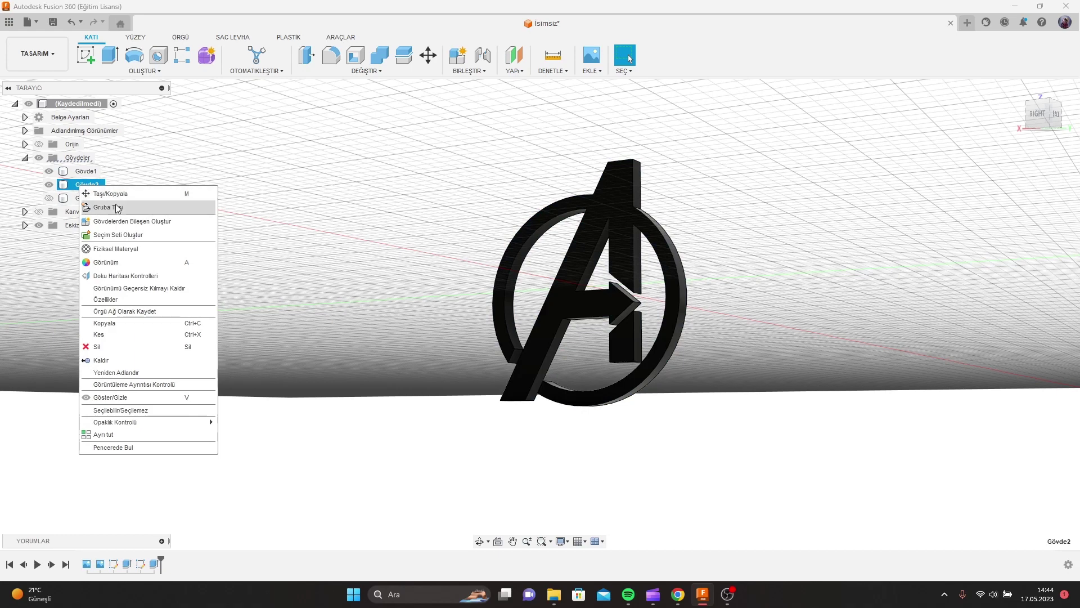
{"action": "left_click", "coordinate": [113, 220]}
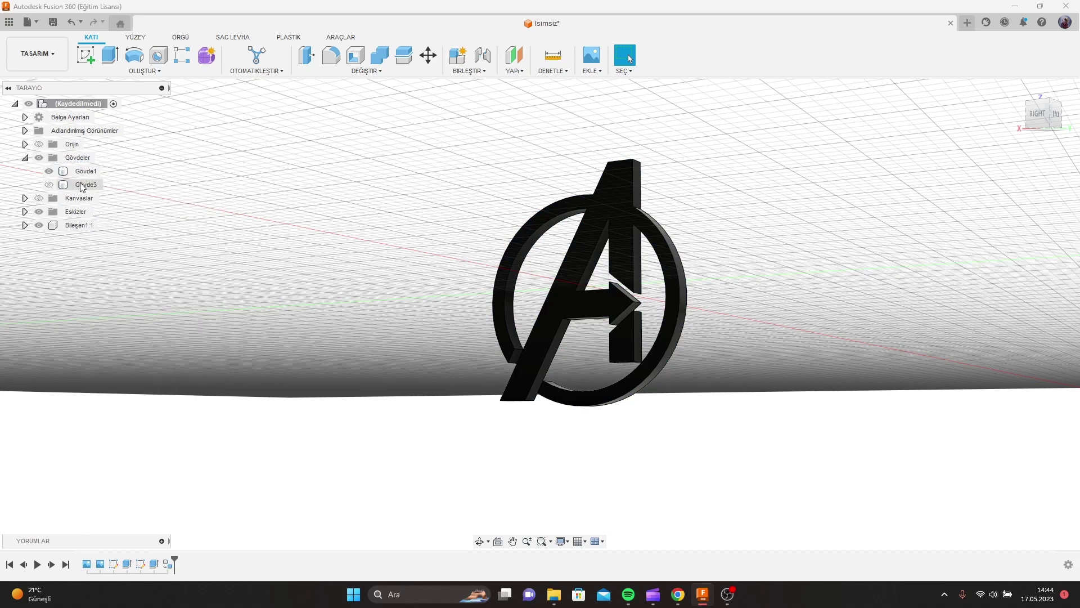
{"action": "right_click", "coordinate": [80, 176]}
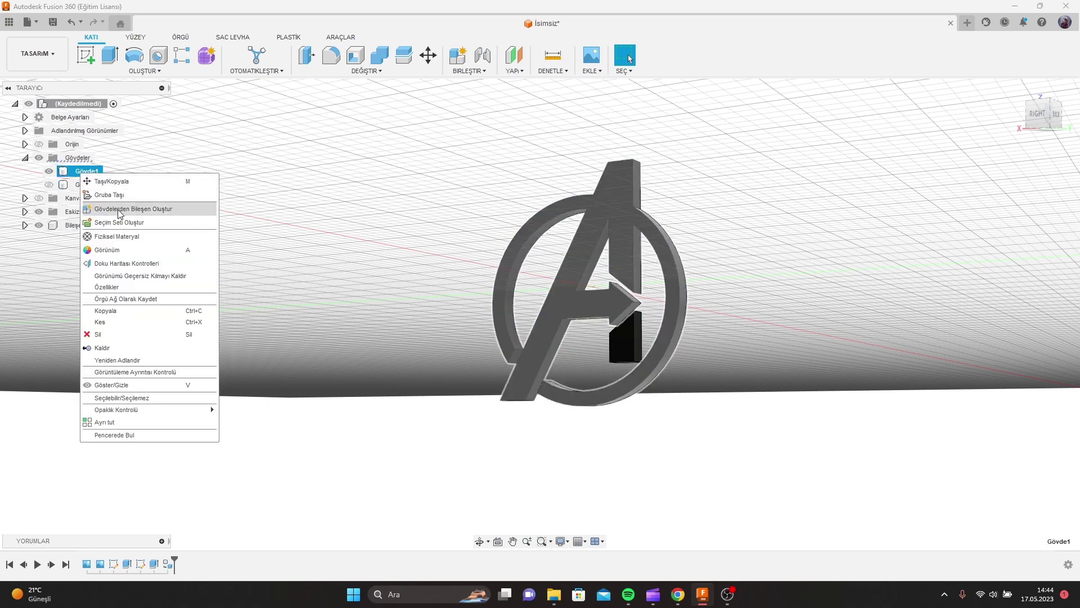
{"action": "left_click", "coordinate": [124, 214]}
Step: Rename components Bileşen1:1 and Bileşen2:1 to Avengers2 and Avengers1
{"action": "left_click", "coordinate": [78, 212]}
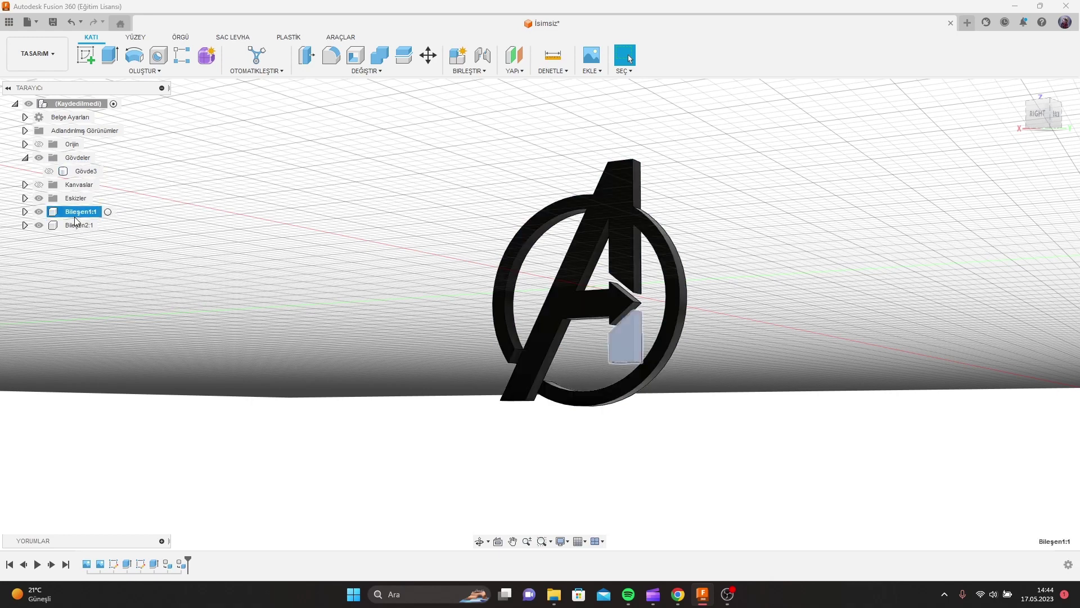
{"action": "double_click", "coordinate": [75, 218]}
{"action": "type", "text": "Aveng"}
{"action": "type", "text": "ers2"}
{"action": "key", "text": "Return"}
{"action": "left_click", "coordinate": [83, 227]}
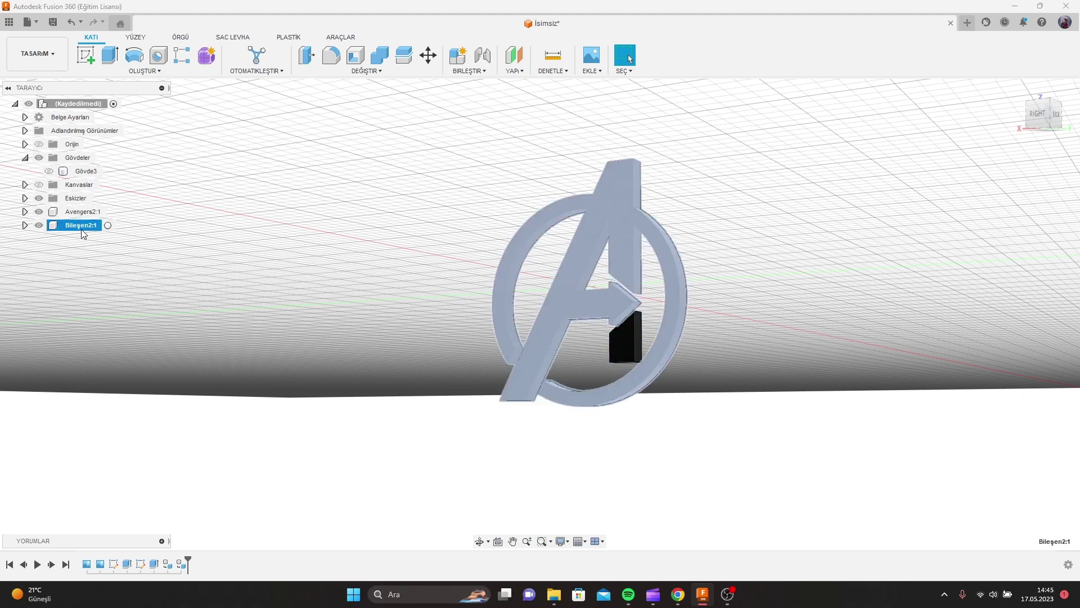
{"action": "left_click", "coordinate": [83, 232]}
{"action": "type", "text": "Avengers1"}
{"action": "key", "text": "Return"}
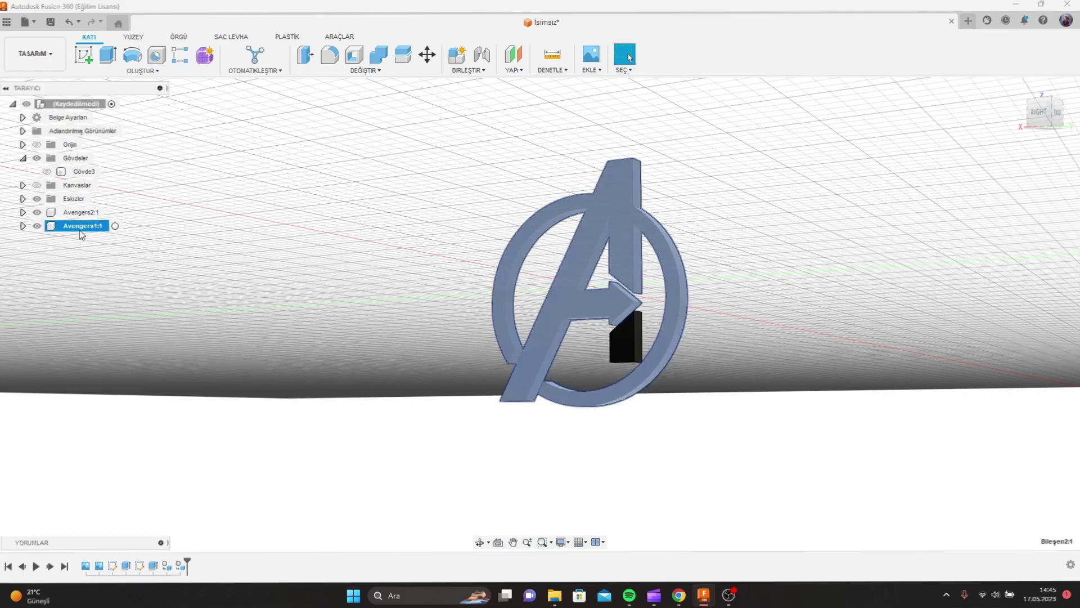
{"action": "left_click", "coordinate": [379, 55]}
Step: Combine the logo target body with the black lower block into a new component
{"action": "left_click", "coordinate": [586, 274]}
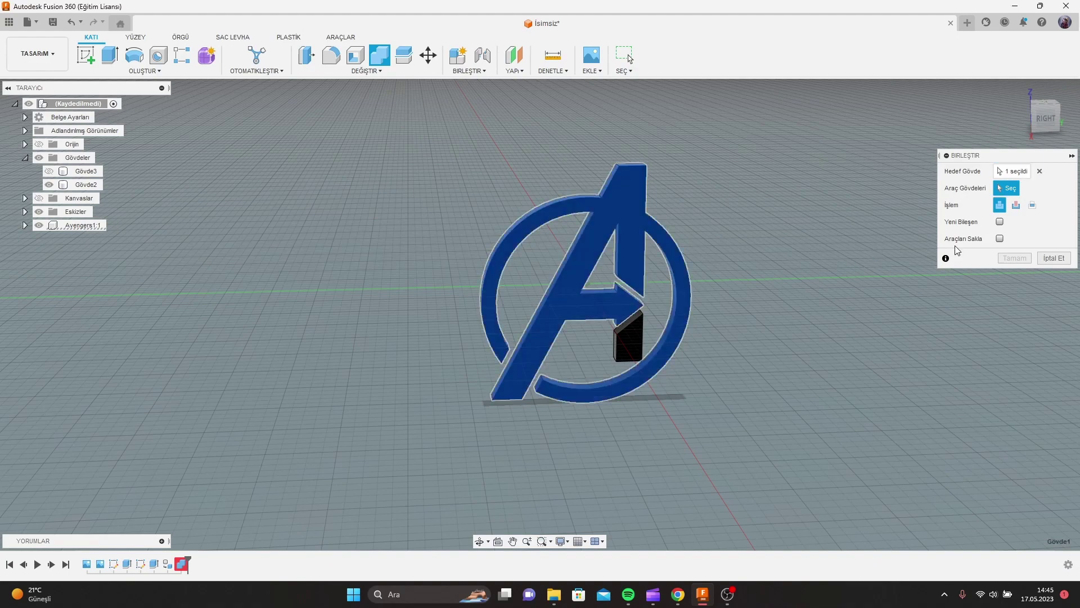
{"action": "left_click", "coordinate": [629, 339]}
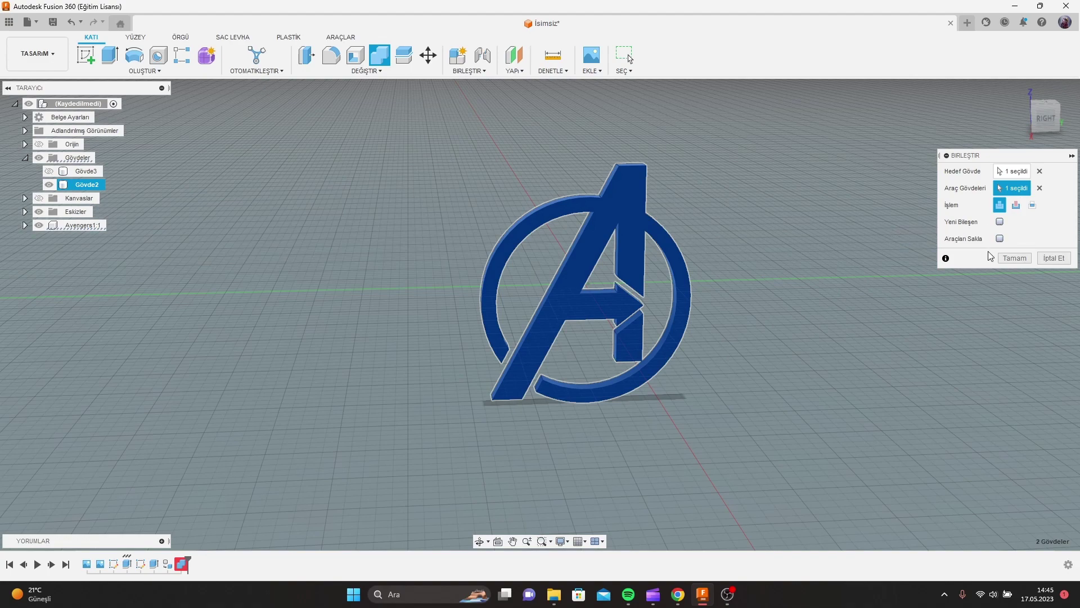
{"action": "left_click", "coordinate": [1000, 221]}
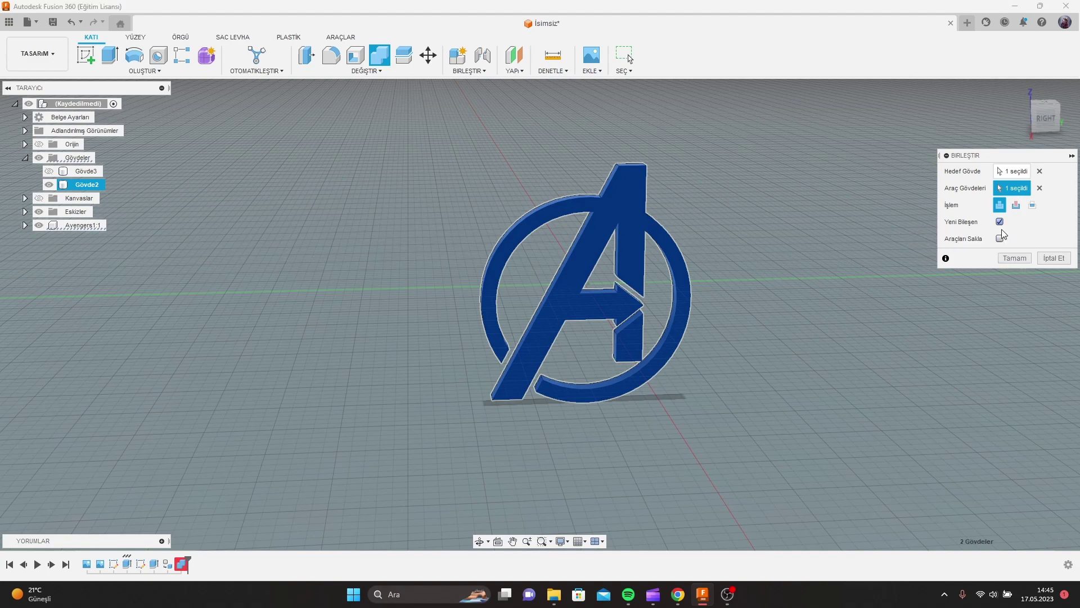
{"action": "left_click", "coordinate": [1013, 259]}
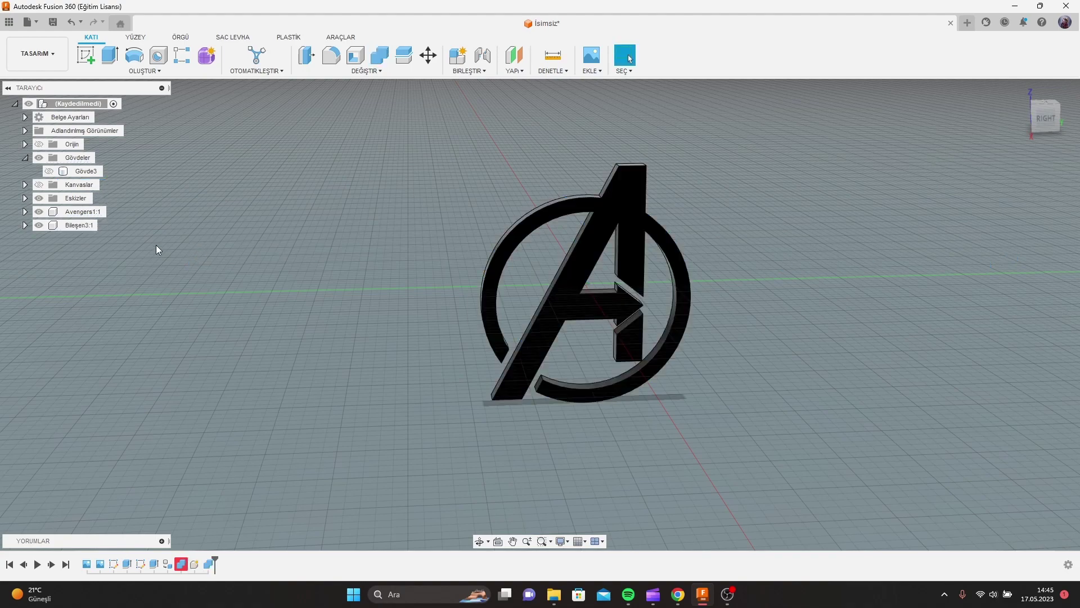
Step: Hide both logo components to compare them, then delete the Avengers1:1 component
{"action": "left_click", "coordinate": [38, 211]}
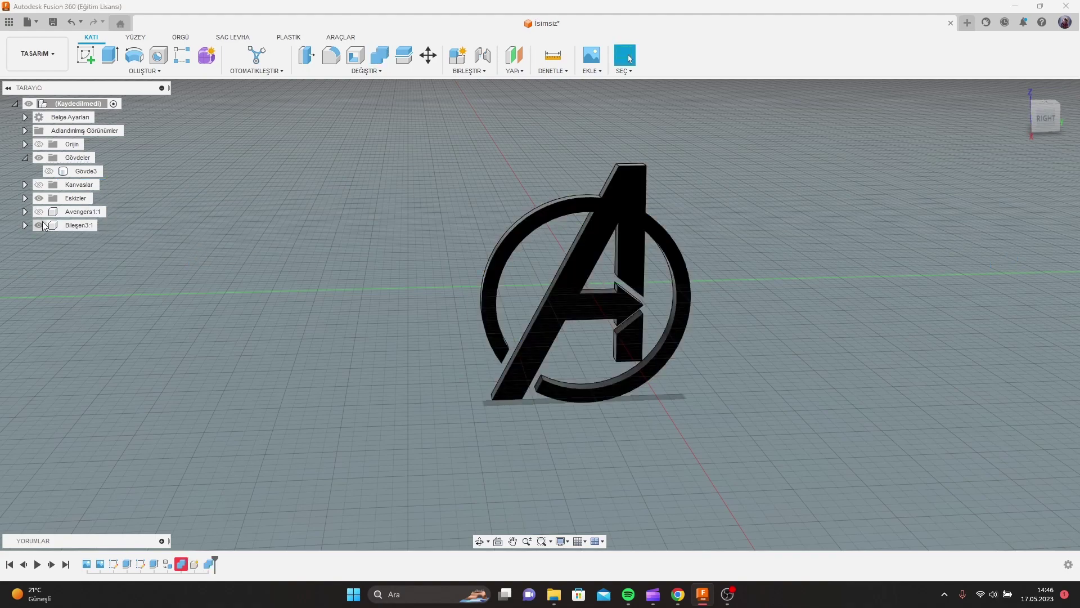
{"action": "left_click", "coordinate": [39, 226]}
{"action": "left_click", "coordinate": [82, 218]}
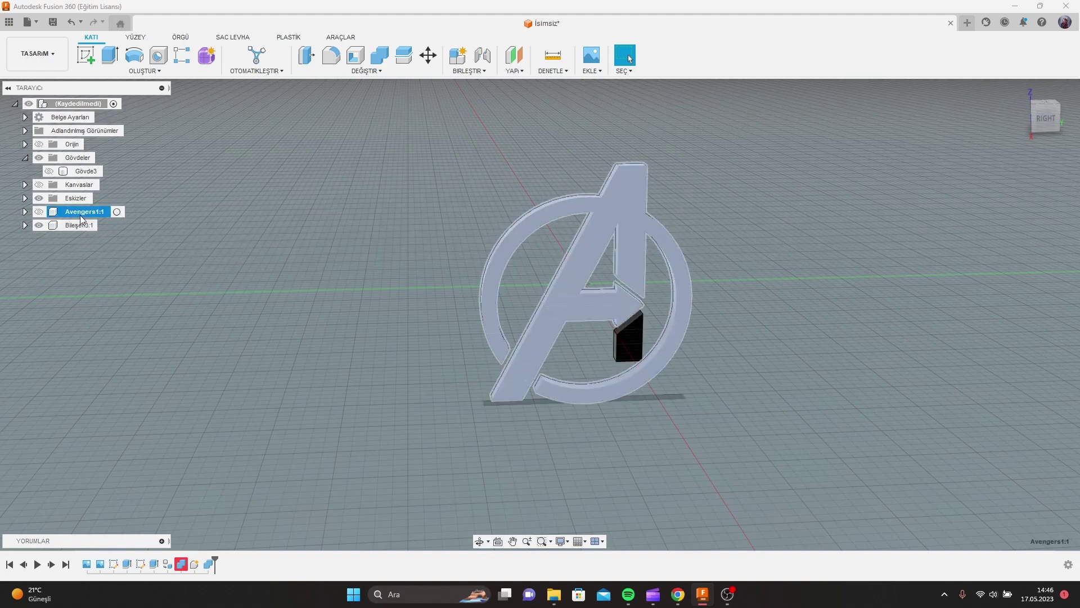
{"action": "key", "text": "Delete"}
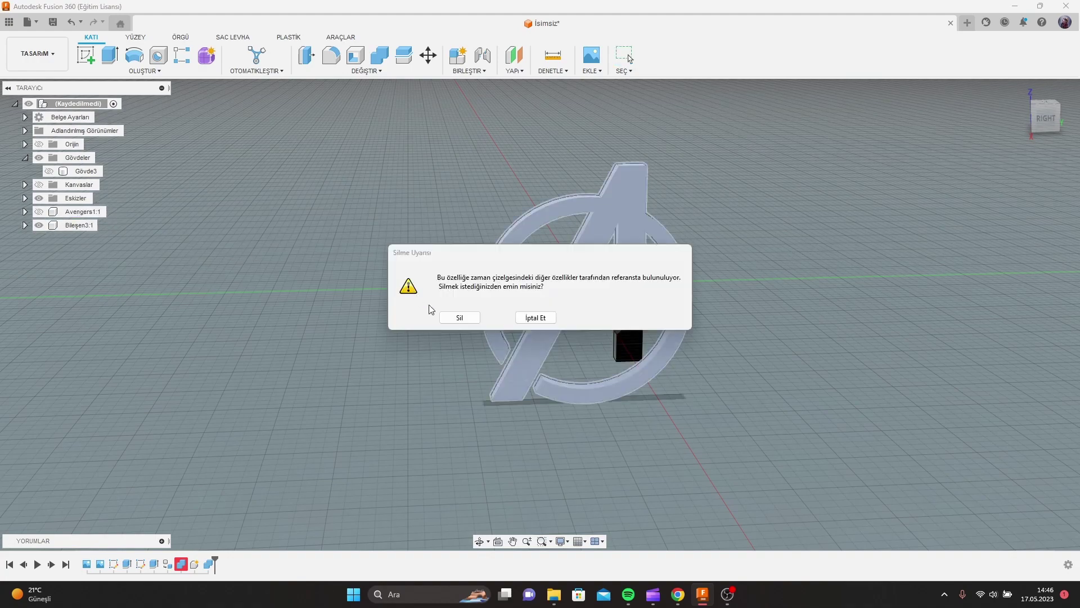
{"action": "left_click", "coordinate": [459, 317]}
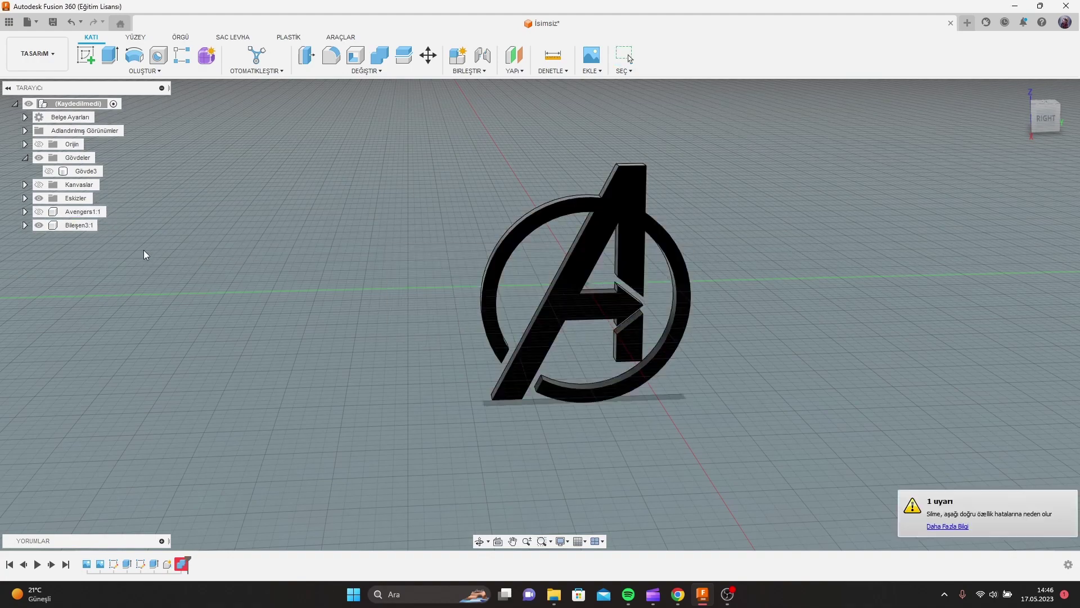
Step: Rename the Bileşen3:1 component to AvengersLogo and view the logo face-on
{"action": "left_click", "coordinate": [75, 225]}
{"action": "left_click", "coordinate": [79, 225]}
{"action": "type", "text": "AvengersLogo"}
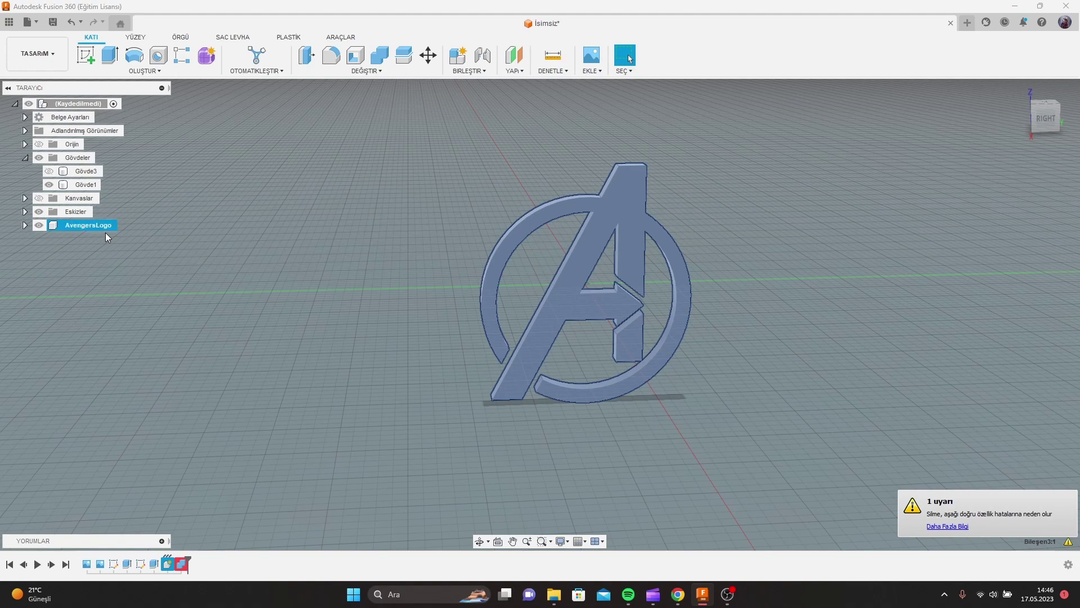
{"action": "left_click", "coordinate": [737, 383]}
{"action": "middle_click_drag", "start_coordinate": [737, 382], "coordinate": [708, 374], "text": "shift"}
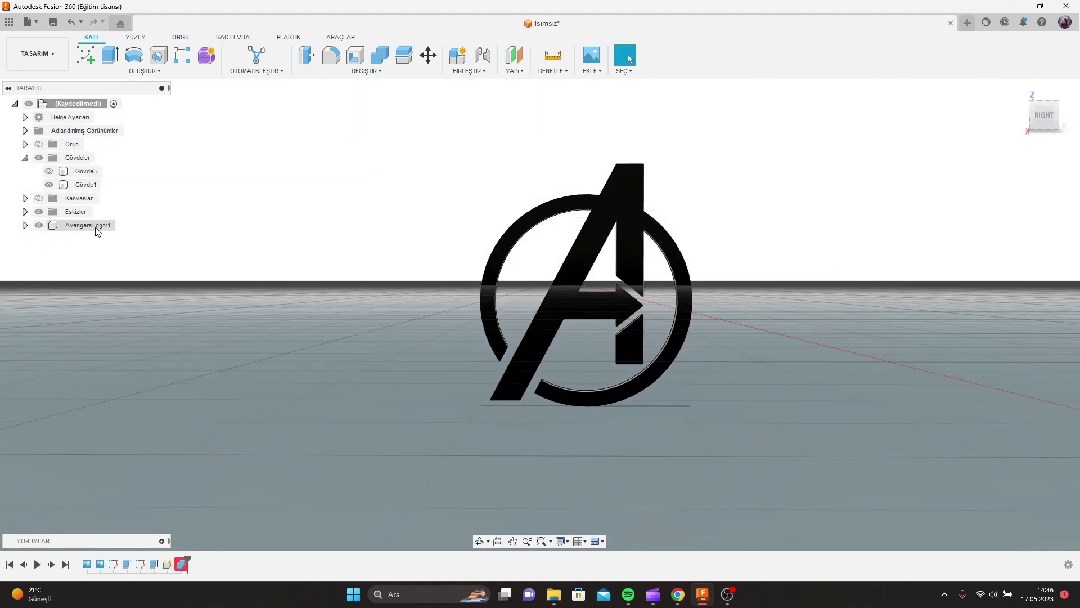
Step: Export AvengersLogo:1 as a mesh in binary STL format with Yüksek refinement and preview on
{"action": "right_click", "coordinate": [96, 227]}
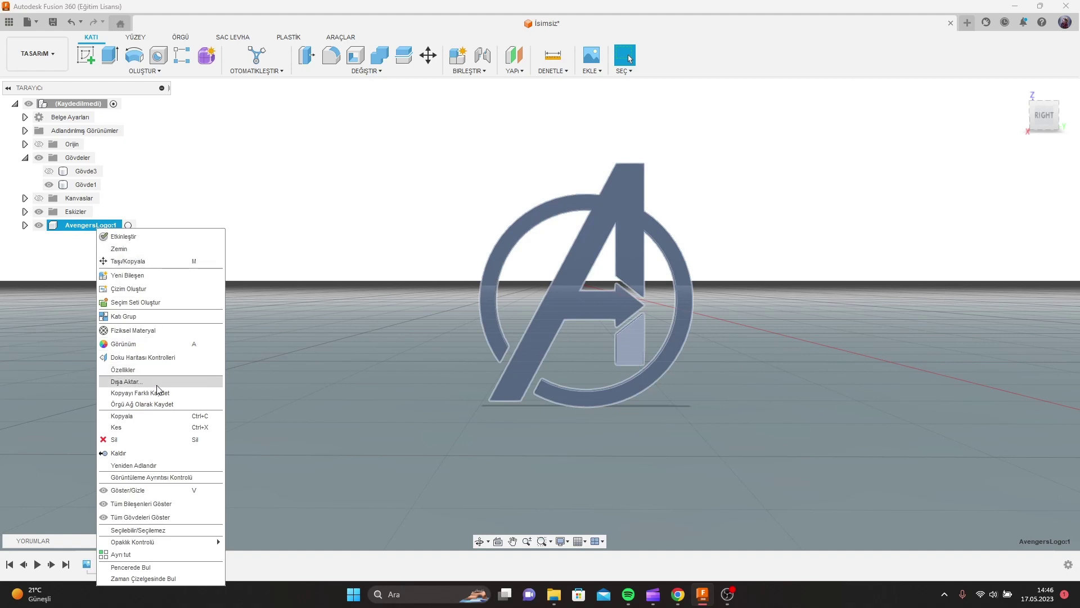
{"action": "left_click", "coordinate": [160, 404]}
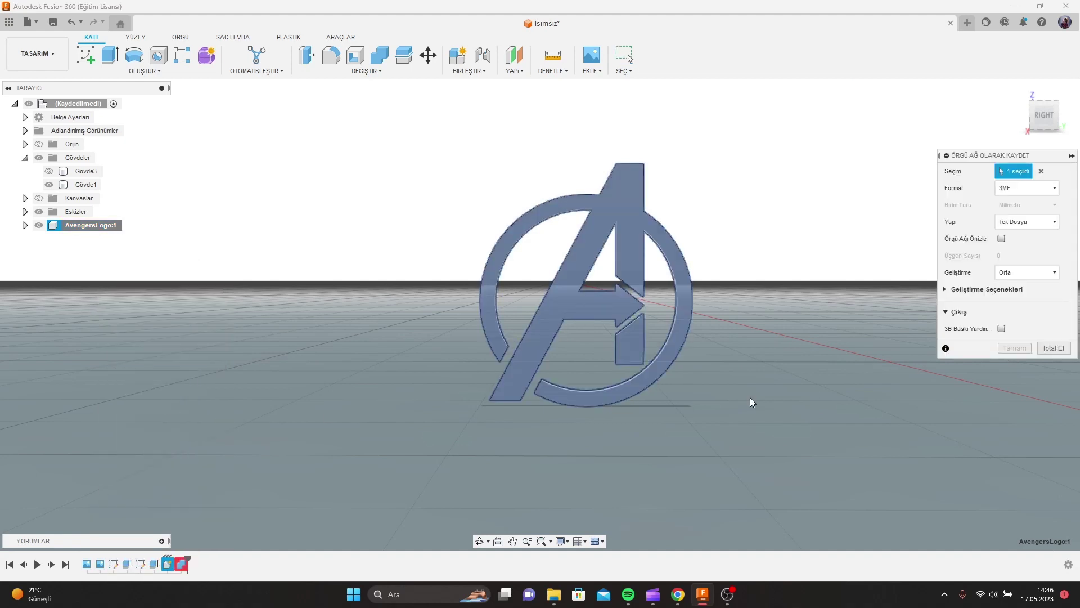
{"action": "left_click", "coordinate": [1055, 190]}
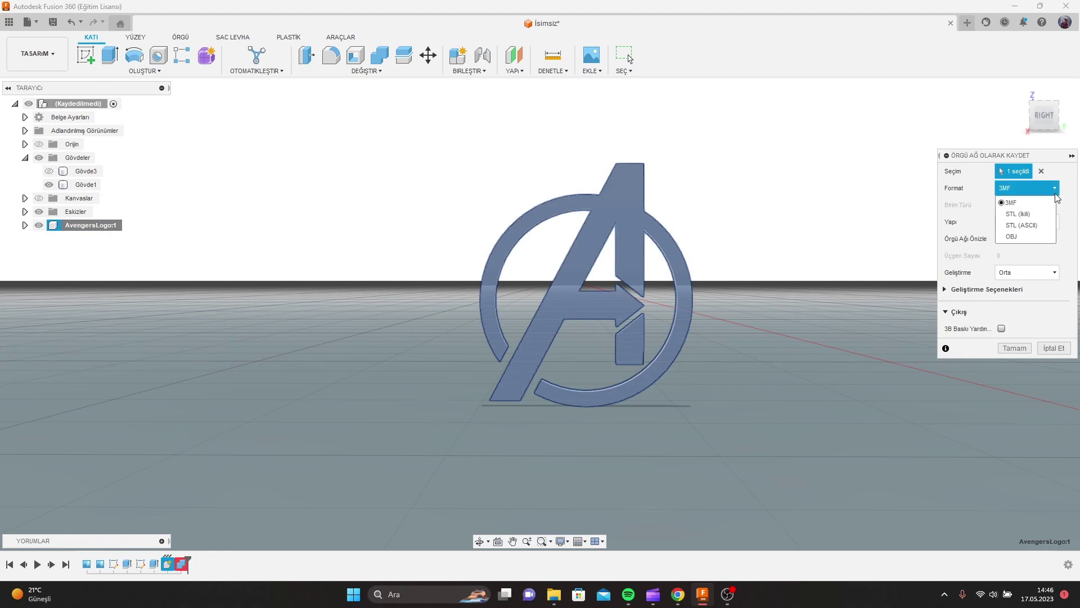
{"action": "left_click", "coordinate": [1035, 217]}
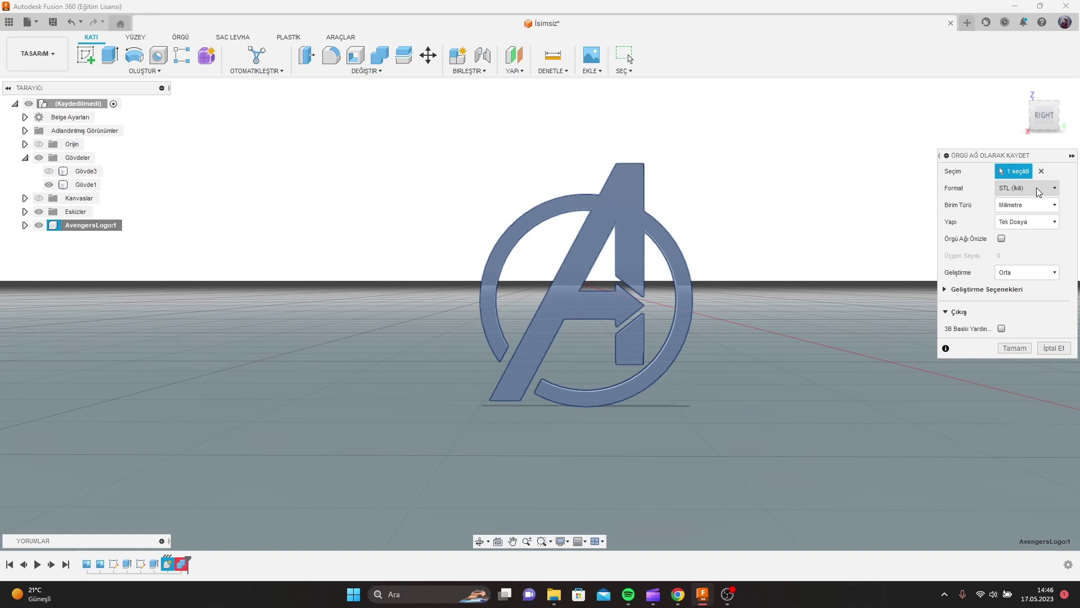
{"action": "left_click", "coordinate": [1039, 190]}
{"action": "left_click", "coordinate": [1030, 219]}
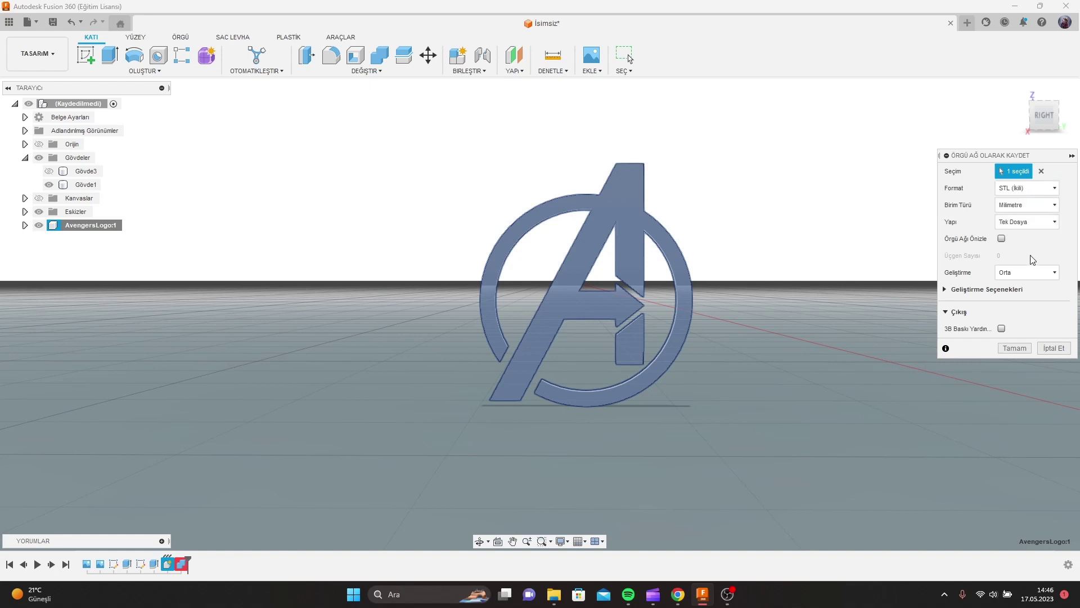
{"action": "left_click", "coordinate": [1032, 273]}
{"action": "left_click", "coordinate": [1013, 291]}
{"action": "left_click", "coordinate": [1001, 239]}
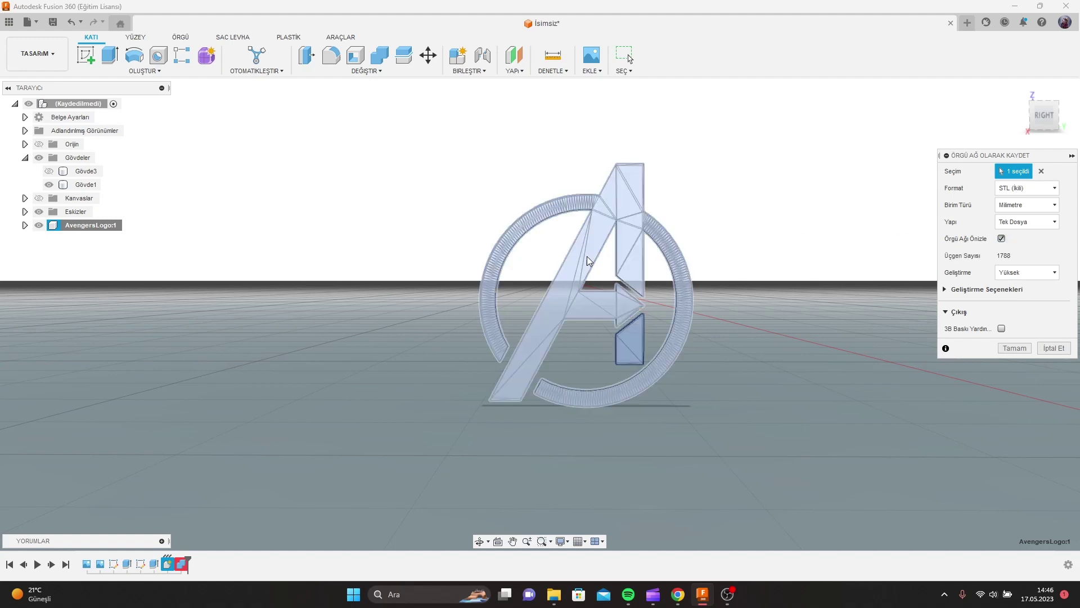
{"action": "scroll", "coordinate": [653, 289], "scroll_direction": "down", "scroll_amount": 2}
{"action": "scroll", "coordinate": [653, 290], "scroll_direction": "up", "scroll_amount": 2}
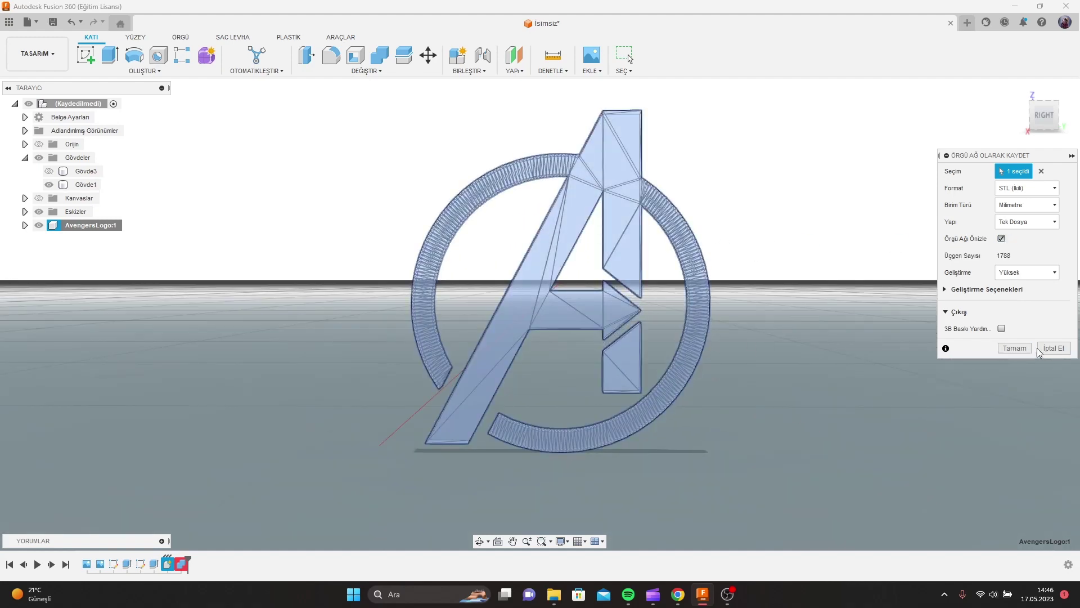
{"action": "left_click", "coordinate": [1021, 347]}
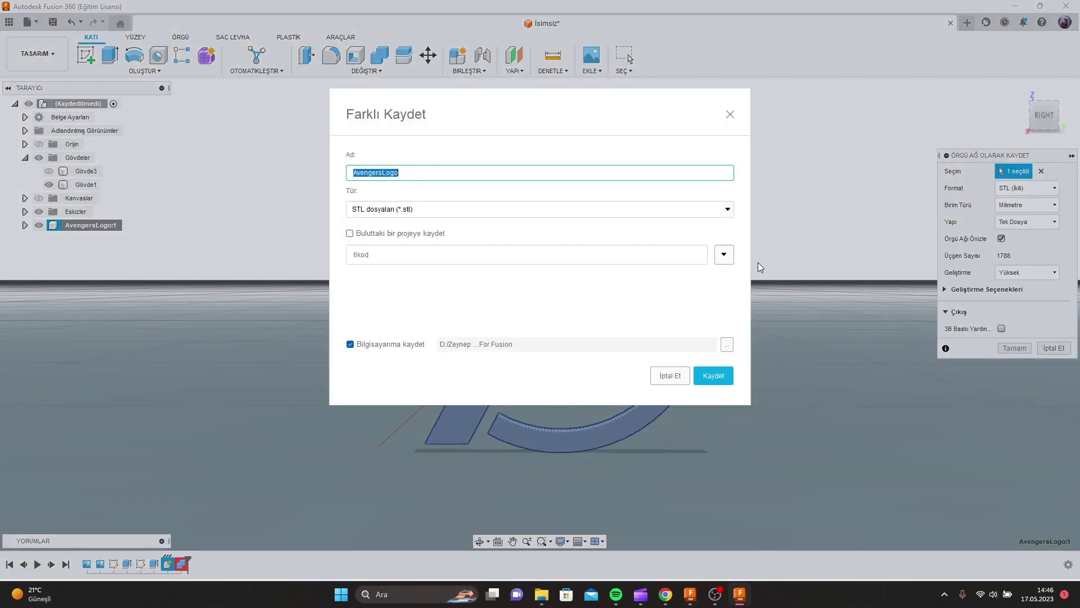
Step: Save AvengersLogo.stl to the Fusion360 folder on the computer
{"action": "left_click", "coordinate": [724, 256]}
{"action": "left_click", "coordinate": [724, 257]}
{"action": "left_click", "coordinate": [727, 349]}
{"action": "left_click", "coordinate": [728, 344]}
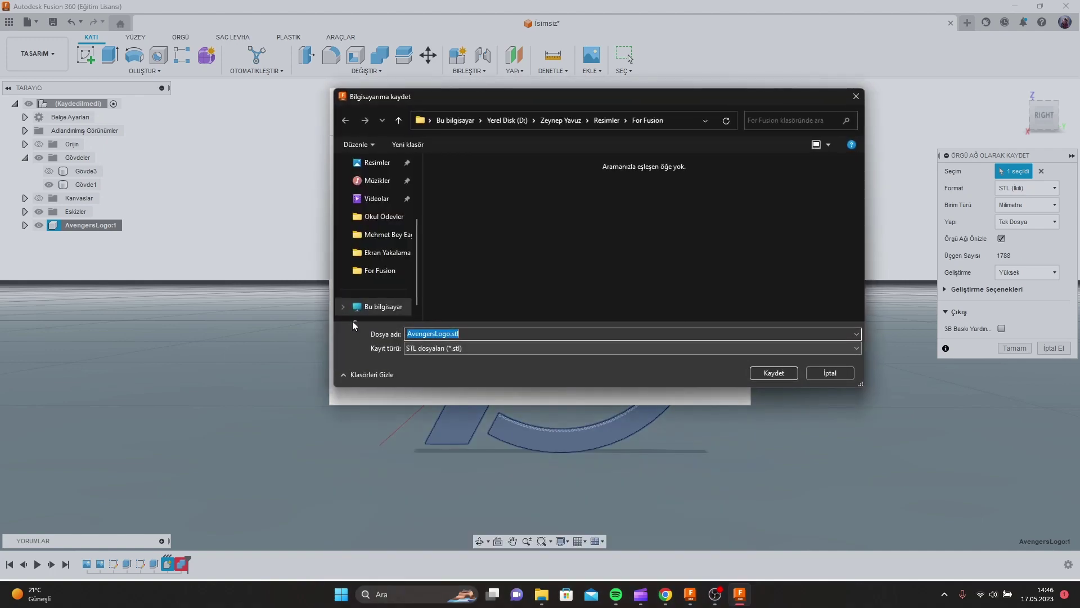
{"action": "left_click", "coordinate": [369, 212]}
{"action": "left_click", "coordinate": [788, 374]}
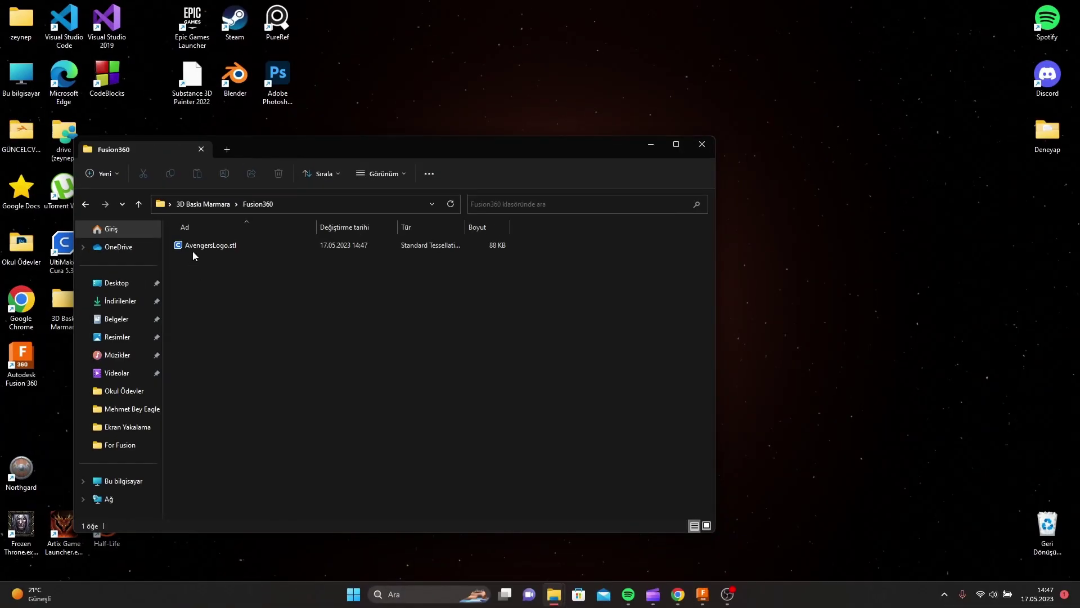
Step: Load AvengersLogo.stl from the Fusion360 folder into UltiMaker Cura
{"action": "double_click", "coordinate": [199, 245]}
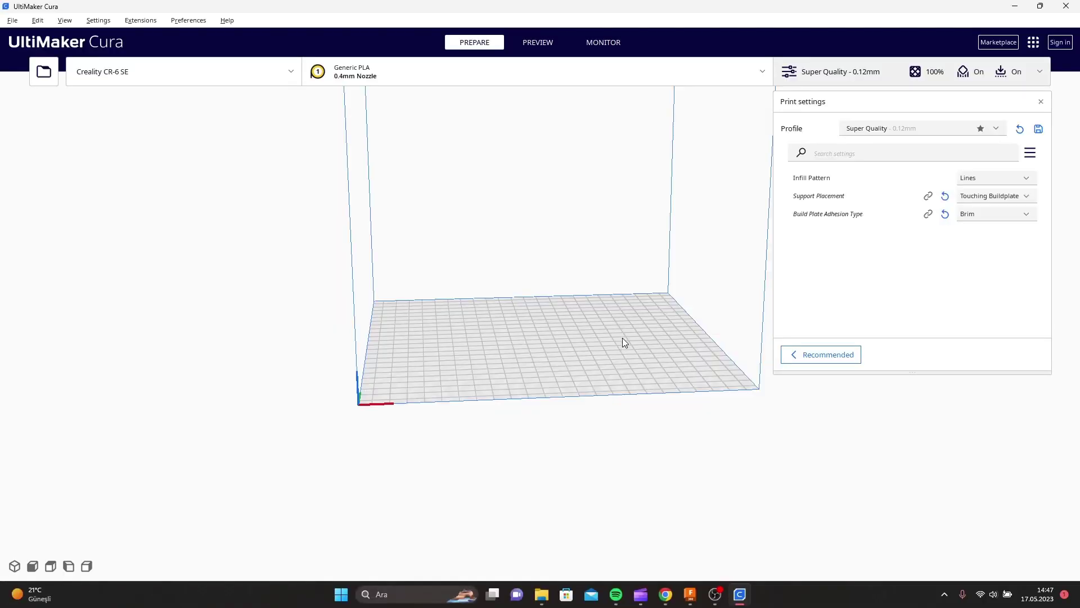
Step: Scale the logo uniformly, first to 150 mm, then settling on 100 mm
{"action": "scroll", "coordinate": [550, 349], "scroll_direction": "up", "scroll_amount": 3}
{"action": "scroll", "coordinate": [585, 376], "scroll_direction": "up", "scroll_amount": 2}
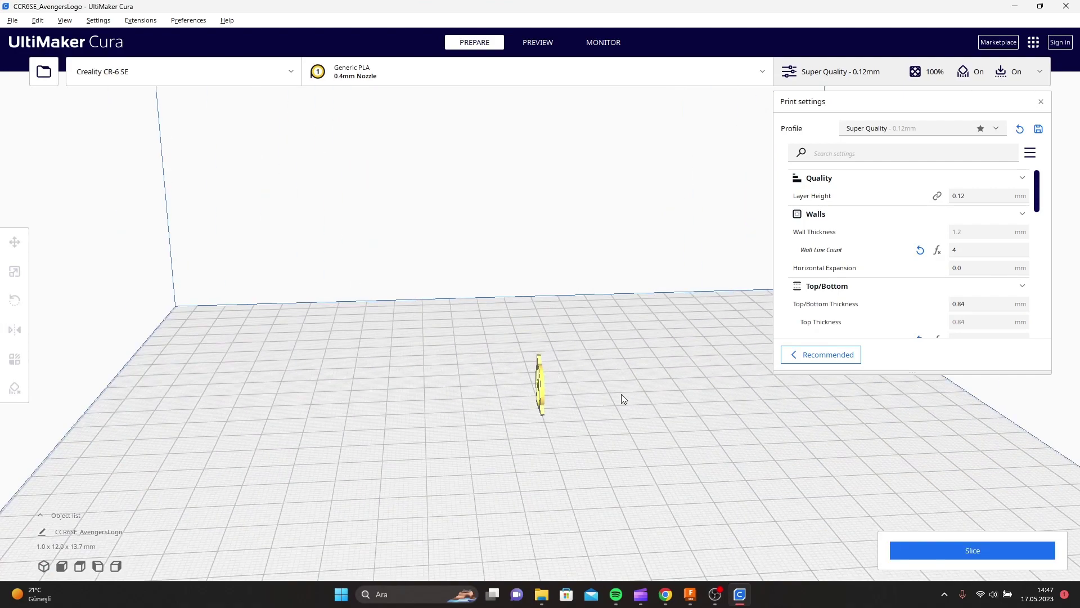
{"action": "scroll", "coordinate": [591, 398], "scroll_direction": "up", "scroll_amount": 2}
{"action": "mouse_move", "coordinate": [562, 403]}
{"action": "right_mouse_down"}
{"action": "mouse_move", "coordinate": [319, 386]}
{"action": "mouse_move", "coordinate": [501, 379]}
{"action": "right_mouse_up"}
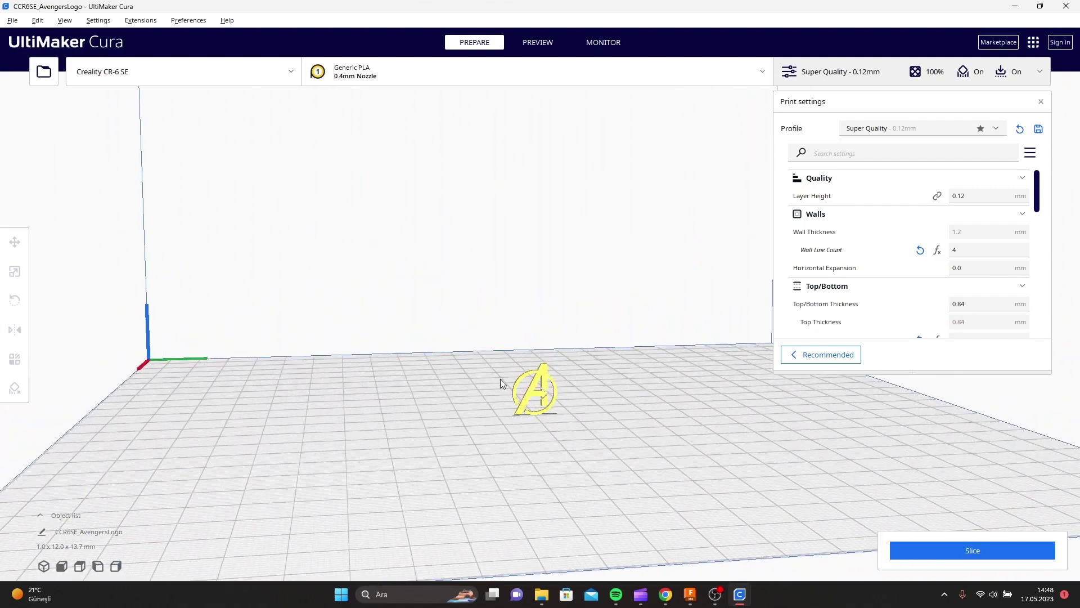
{"action": "left_click", "coordinate": [529, 392]}
{"action": "left_click", "coordinate": [14, 273]}
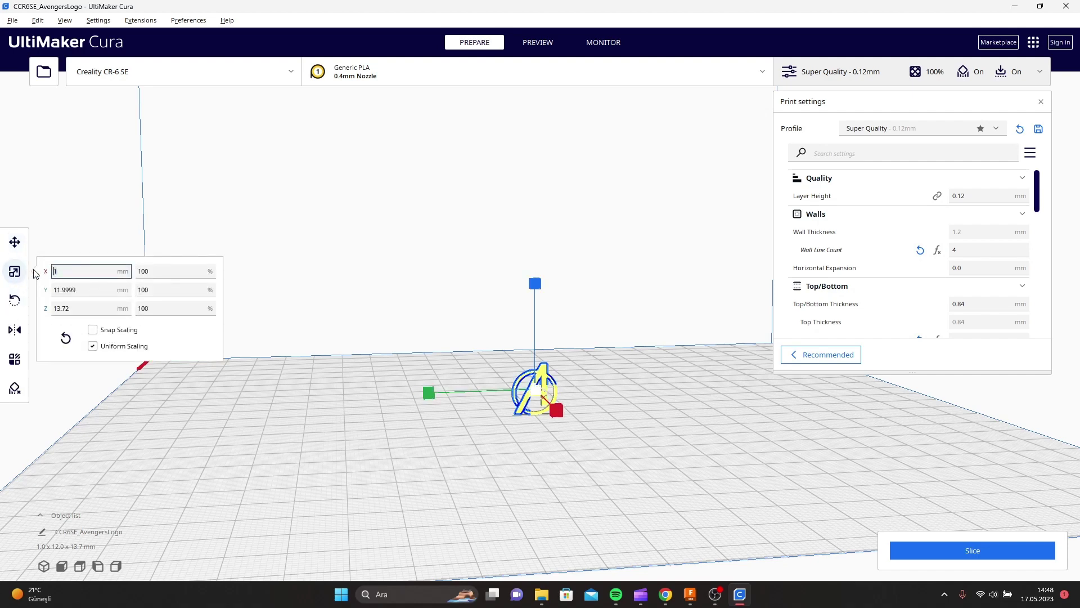
{"action": "left_click", "coordinate": [67, 290]}
{"action": "left_click", "coordinate": [79, 308]}
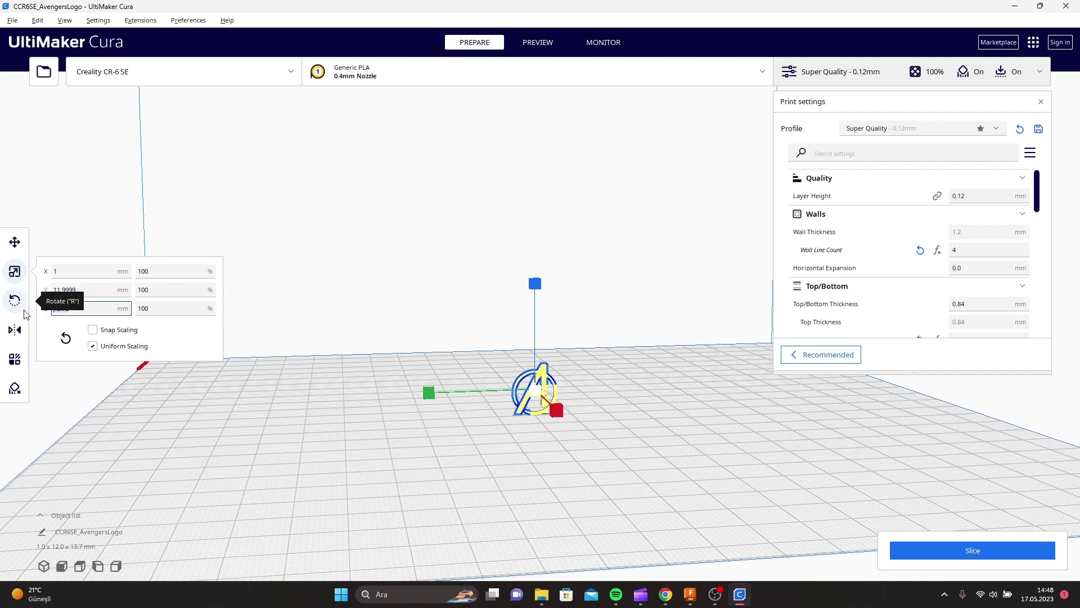
{"action": "type", "text": "1"}
{"action": "key", "text": "Return"}
{"action": "scroll", "coordinate": [514, 384], "scroll_direction": "down", "scroll_amount": 2}
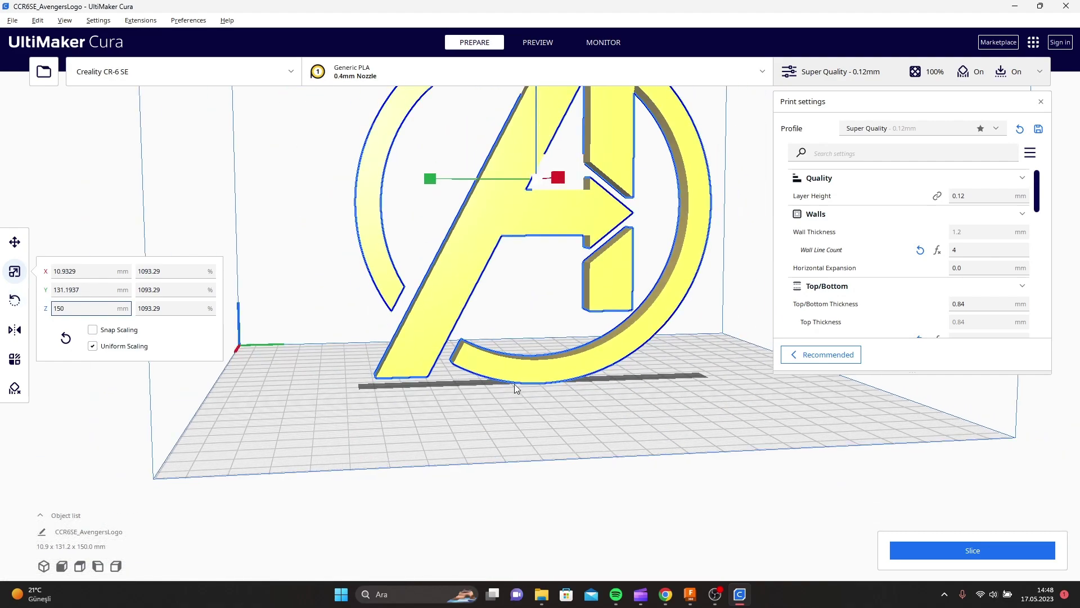
{"action": "scroll", "coordinate": [484, 411], "scroll_direction": "down", "scroll_amount": 2}
{"action": "right_click_drag", "start_coordinate": [484, 411], "coordinate": [567, 410]}
{"action": "left_click_drag", "start_coordinate": [66, 309], "coordinate": [42, 311]}
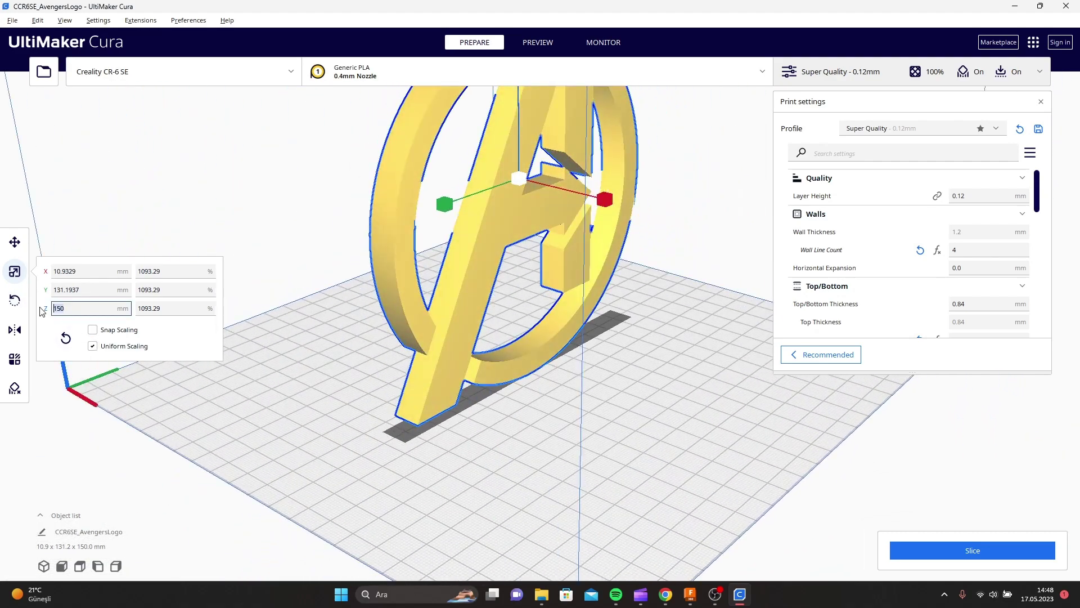
{"action": "type", "text": "100"}
{"action": "key", "text": "Return"}
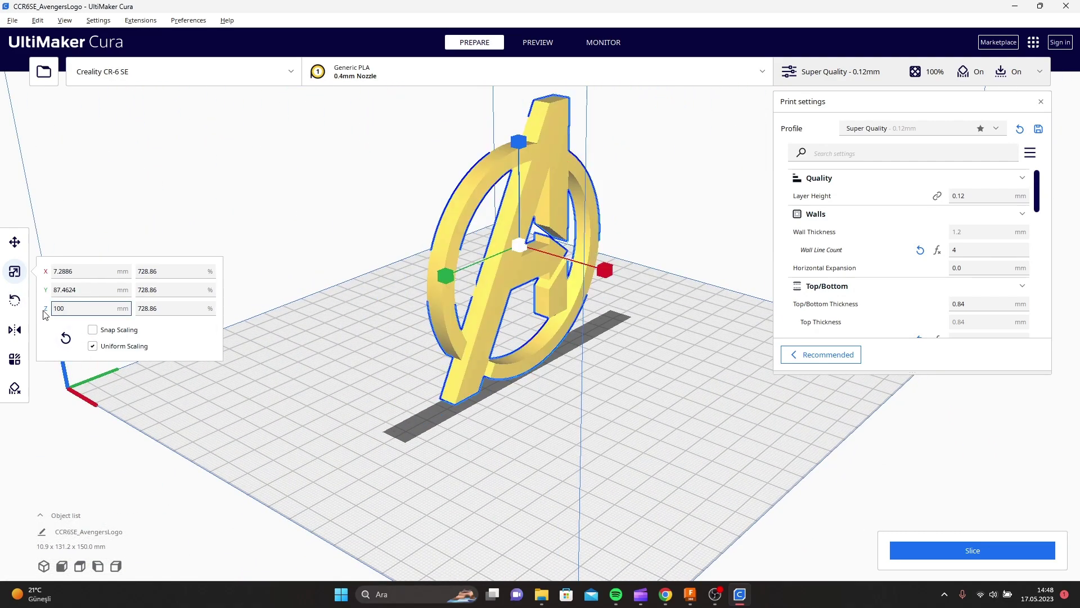
Step: Rotate the logo 90° so it lies flat on the build plate
{"action": "left_click", "coordinate": [15, 300]}
{"action": "right_click_drag", "start_coordinate": [338, 264], "coordinate": [617, 221]}
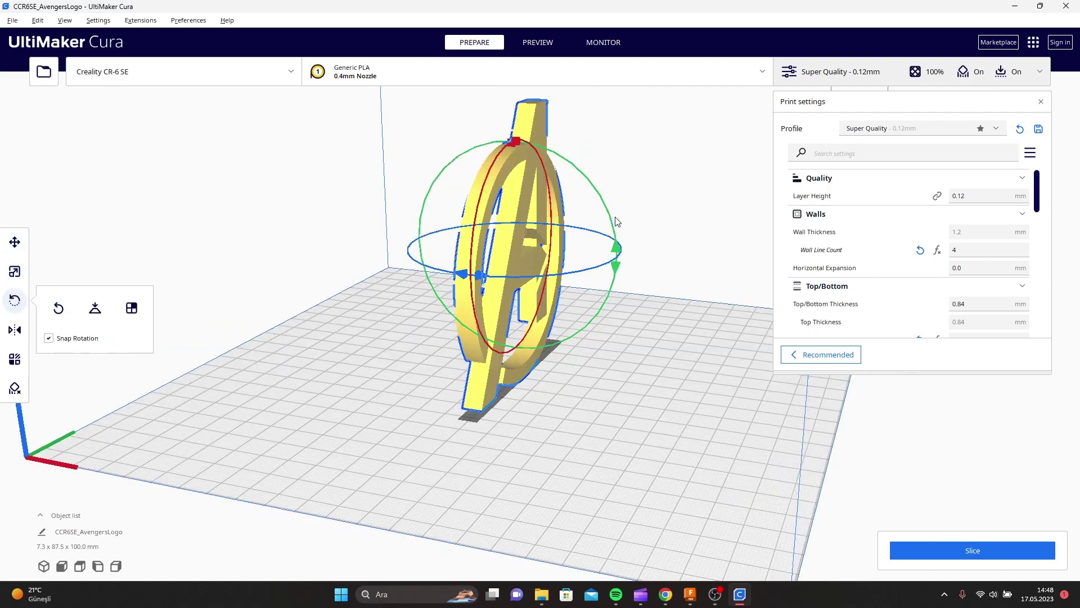
{"action": "left_click_drag", "start_coordinate": [613, 221], "coordinate": [483, 182]}
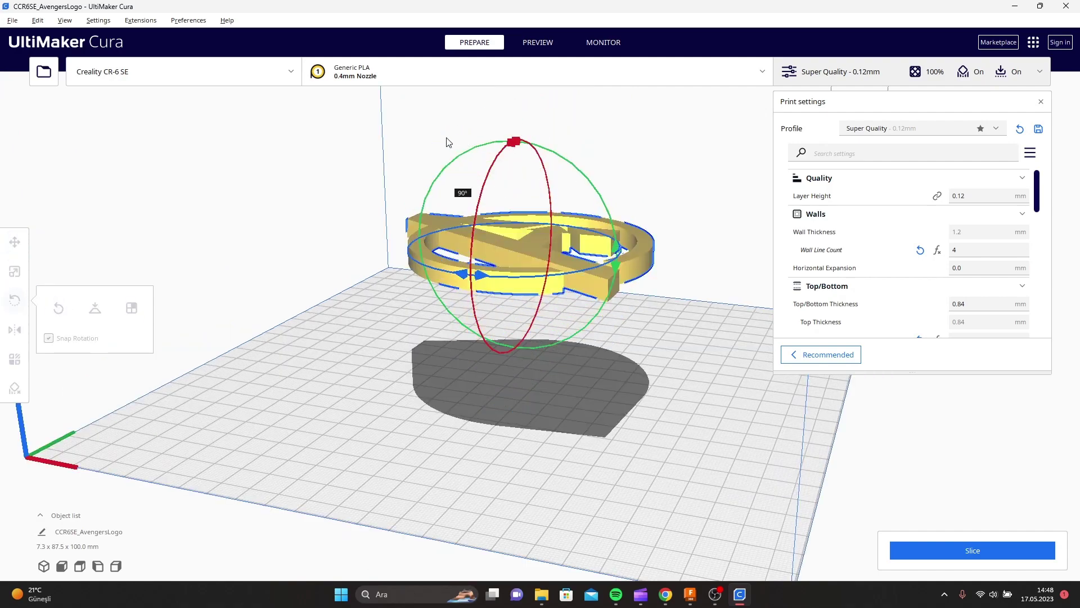
{"action": "mouse_move", "coordinate": [483, 181]}
{"action": "right_mouse_down"}
{"action": "mouse_move", "coordinate": [599, 289]}
{"action": "mouse_move", "coordinate": [453, 260]}
{"action": "mouse_move", "coordinate": [324, 258]}
{"action": "mouse_move", "coordinate": [282, 282]}
{"action": "mouse_move", "coordinate": [455, 286]}
{"action": "mouse_move", "coordinate": [609, 254]}
{"action": "right_mouse_up"}
{"action": "left_click", "coordinate": [15, 271]}
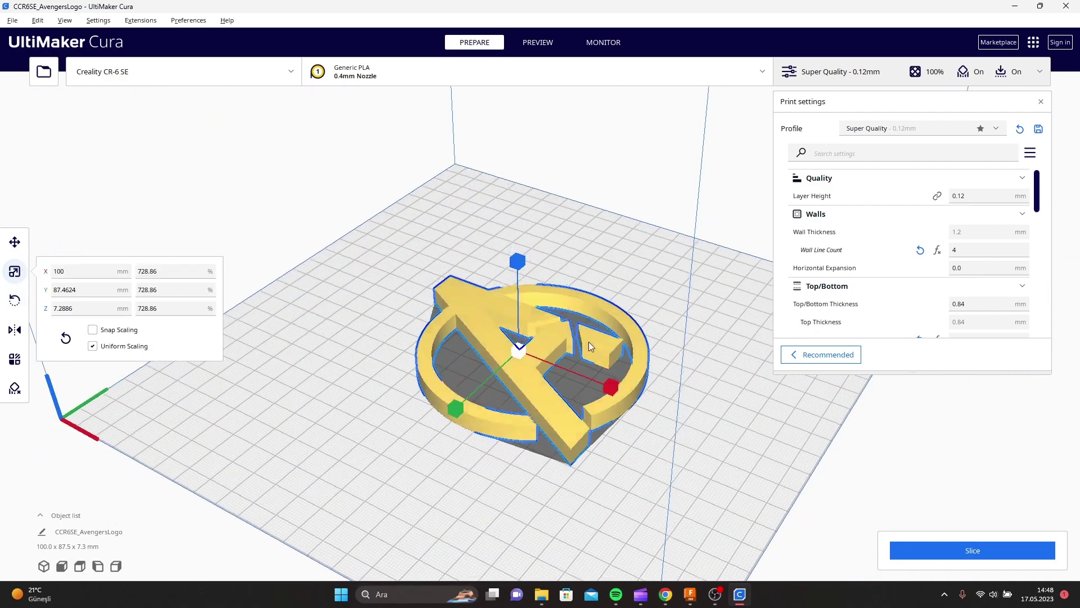
Step: Look down on the sliced logo and drag the layer slider to inspect lower layers
{"action": "mouse_move", "coordinate": [532, 334]}
{"action": "right_mouse_down"}
{"action": "mouse_move", "coordinate": [588, 342]}
{"action": "mouse_move", "coordinate": [681, 434]}
{"action": "right_mouse_up"}
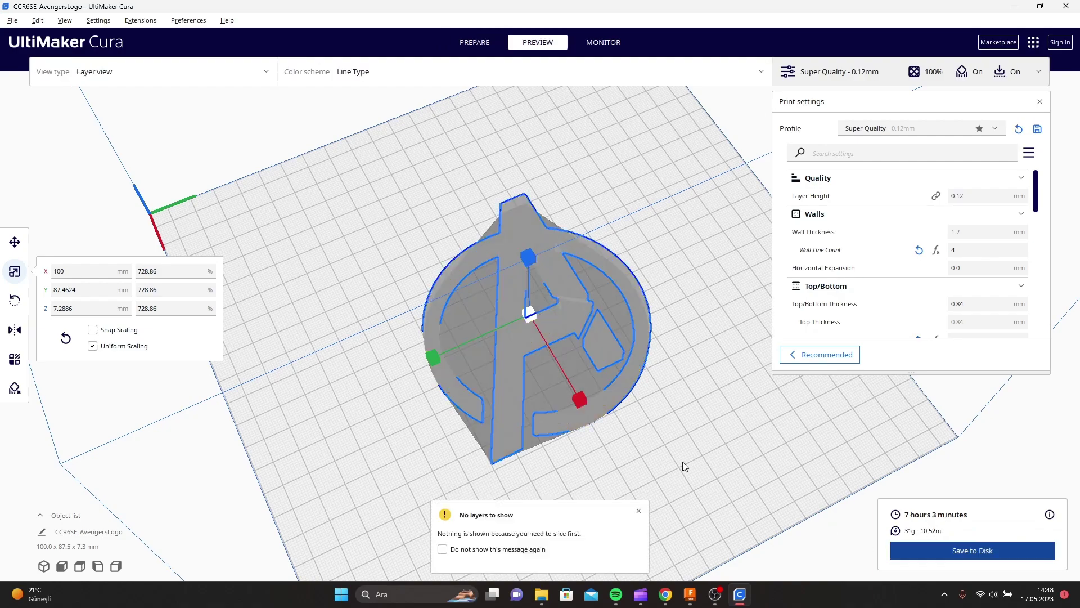
{"action": "scroll", "coordinate": [684, 448], "scroll_direction": "up", "scroll_amount": 2}
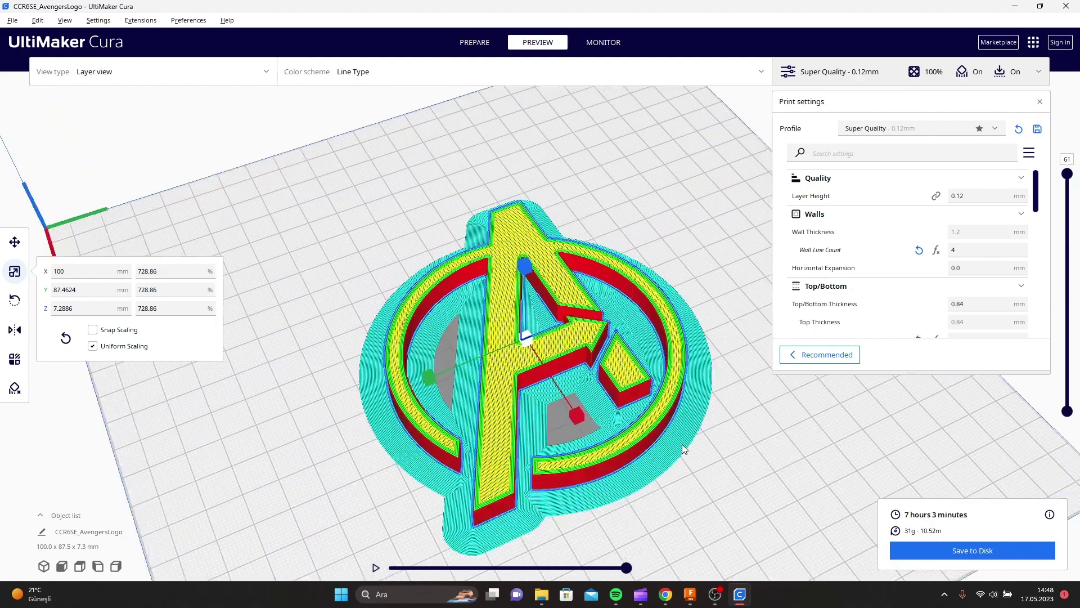
{"action": "mouse_move", "coordinate": [1068, 179]}
{"action": "left_mouse_down"}
{"action": "mouse_move", "coordinate": [1079, 355]}
{"action": "mouse_move", "coordinate": [1075, 186]}
{"action": "left_mouse_up"}
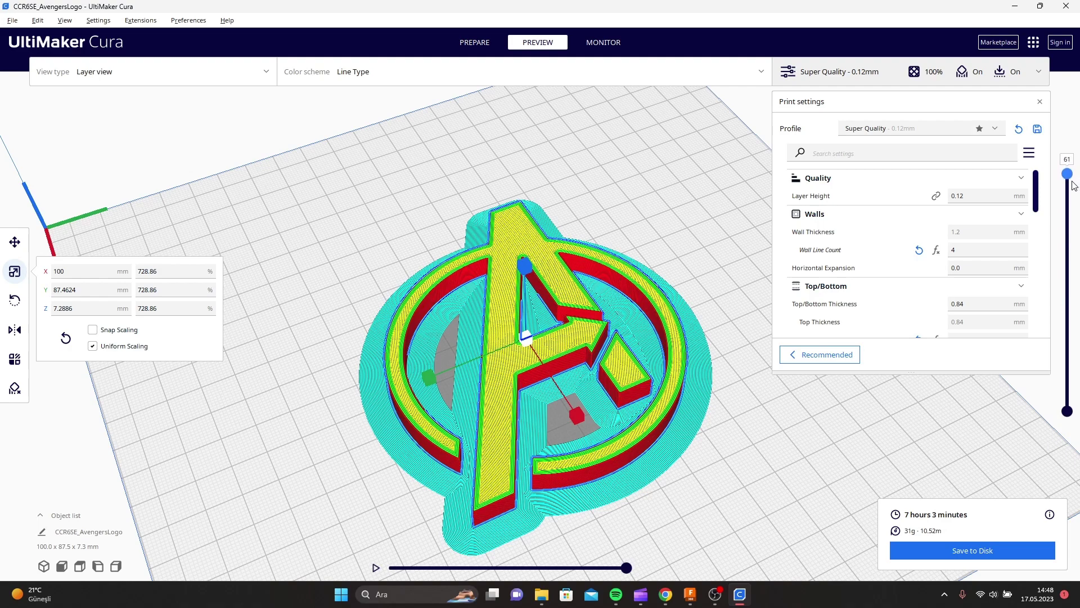